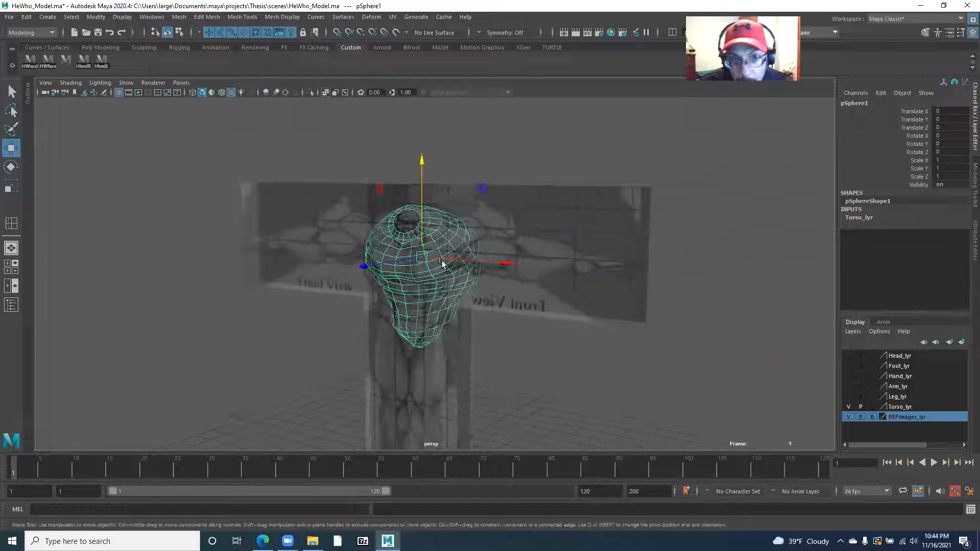
# - Hide the Torso_lyr layer and toggle the REFimages_lyr layer off and back on, keeping the reference planes shown
pyautogui.keyDown('alt'); pyautogui.moveTo(367, 302); pyautogui.dragTo(371, 265, button='middle'); pyautogui.keyUp('alt')
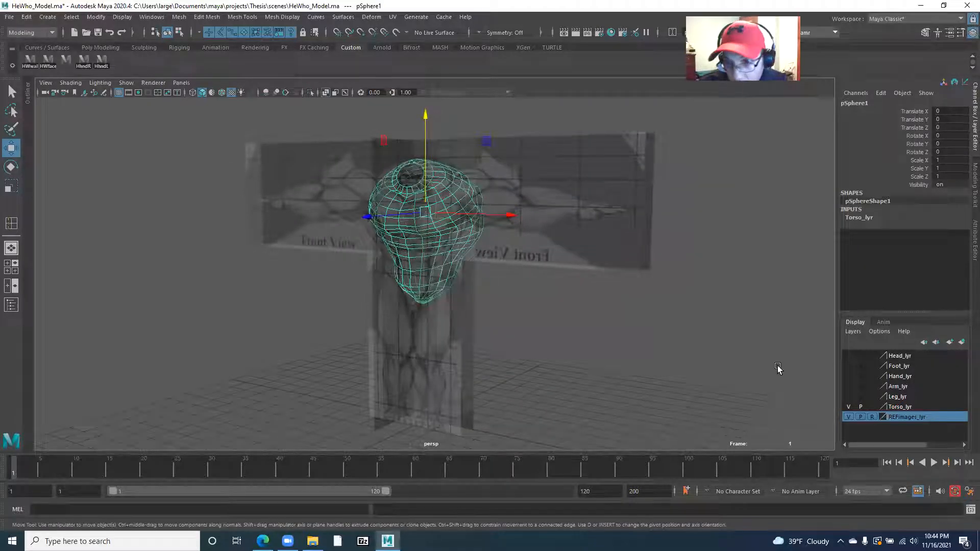
pyautogui.click(850, 407)
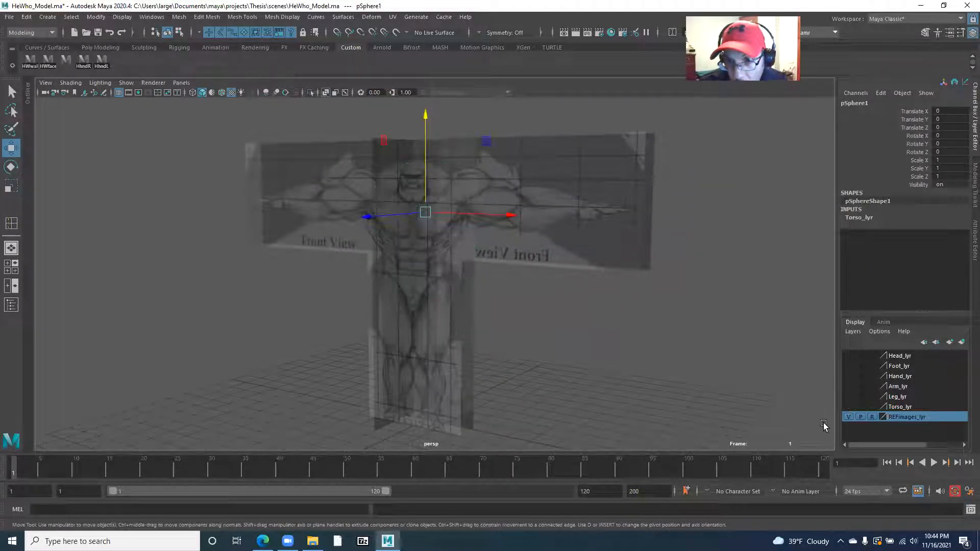
pyautogui.click(849, 417)
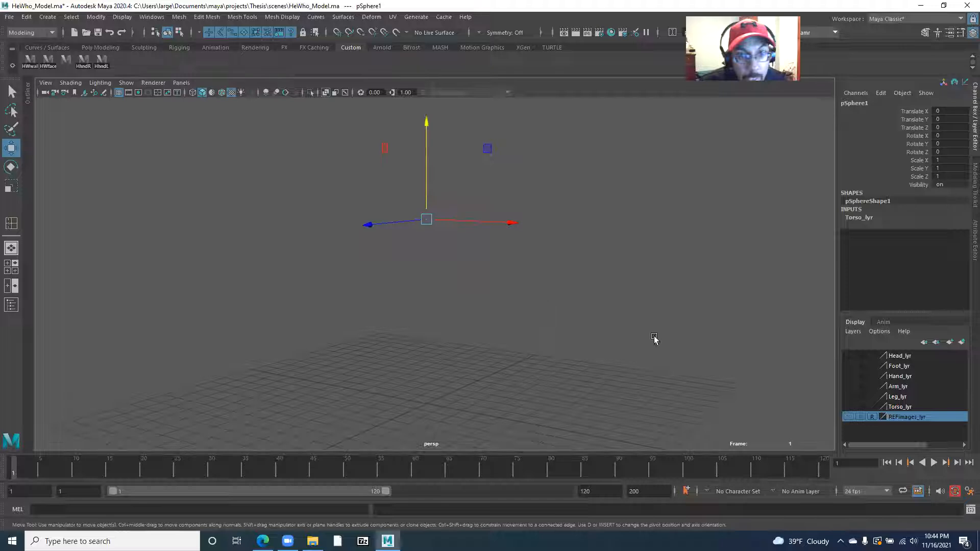
pyautogui.click(849, 417)
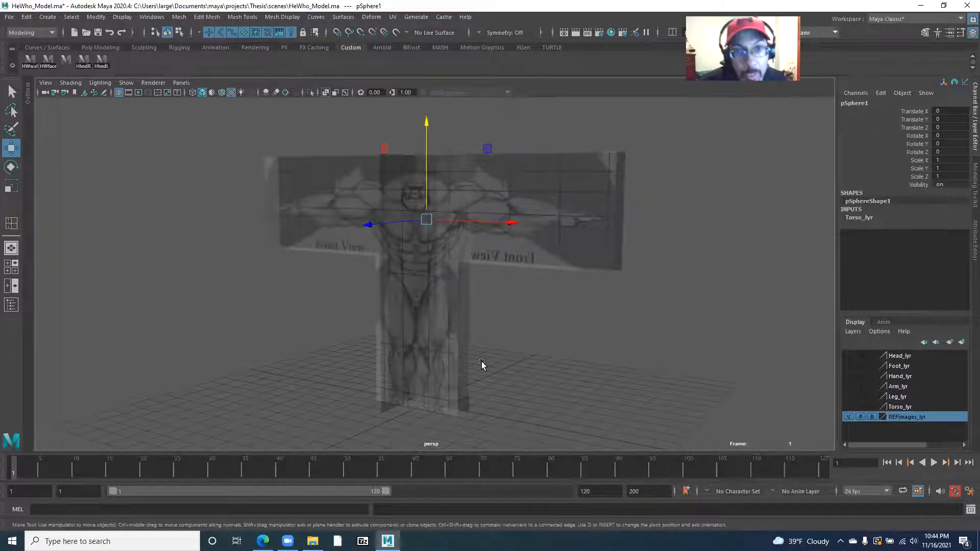
pyautogui.keyDown('alt'); pyautogui.moveTo(352, 230); pyautogui.dragTo(422, 269); pyautogui.keyUp('alt')
pyautogui.keyDown('alt'); pyautogui.moveTo(560, 296); pyautogui.dragTo(434, 249); pyautogui.keyUp('alt')
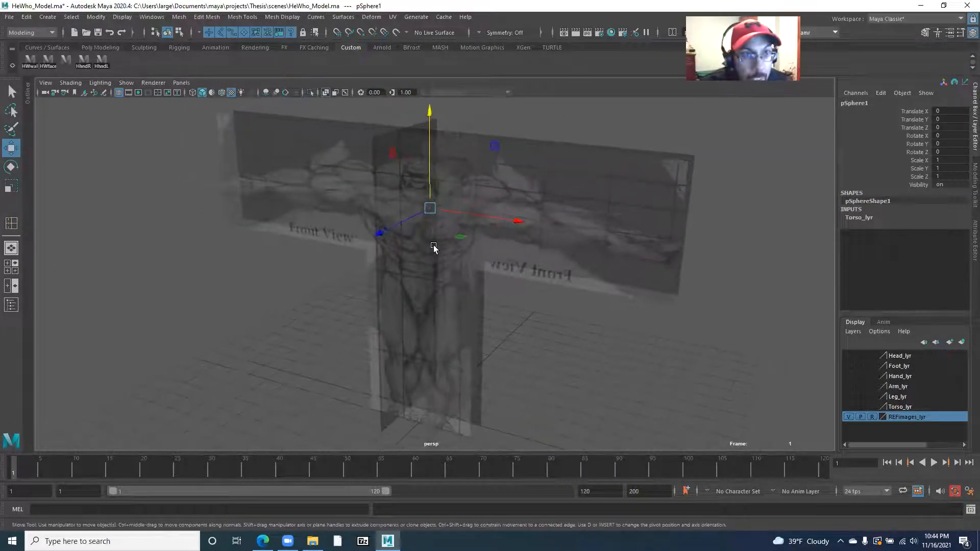
# - Turn off X-Ray shading to inspect the opaque reference planes and toggle the Torso_lyr layer's visibility
pyautogui.click(71, 83)
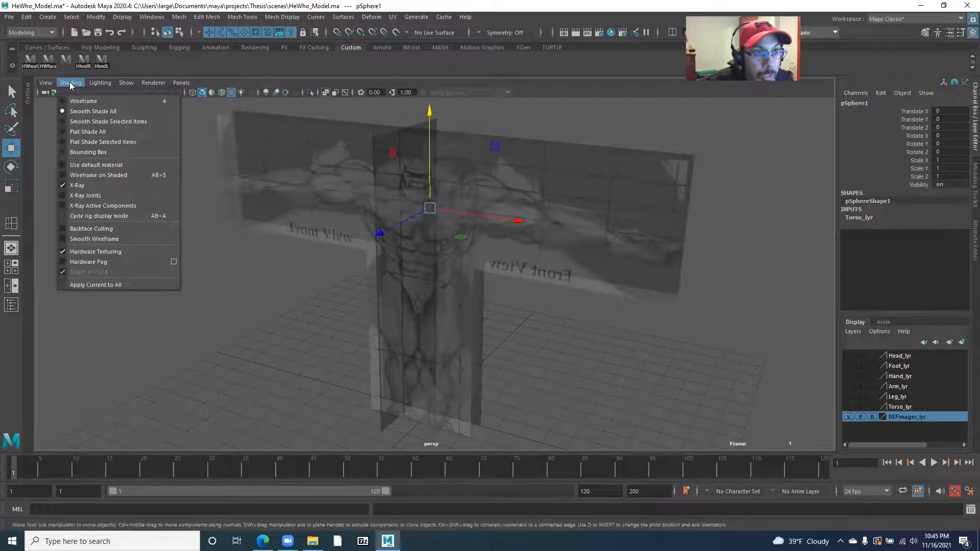
pyautogui.click(77, 186)
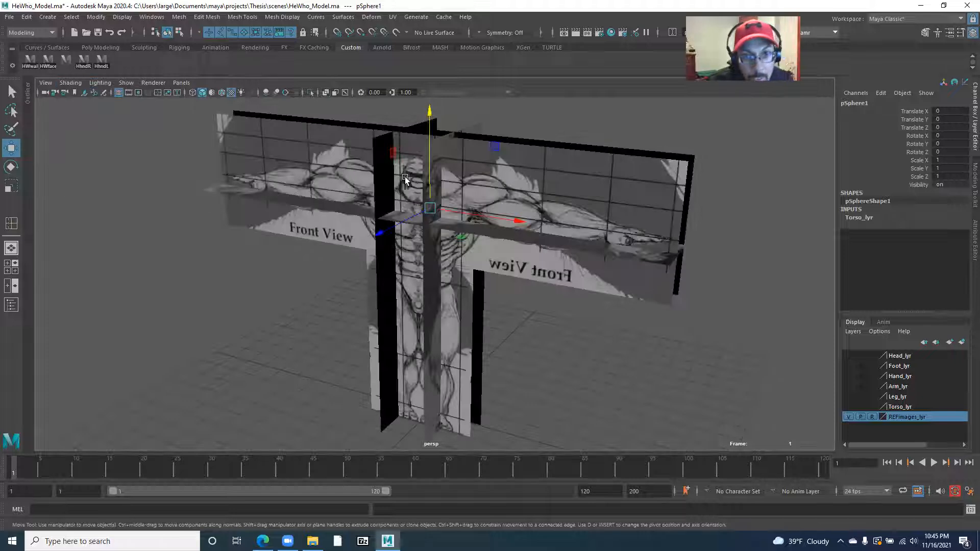
pyautogui.click(844, 407)
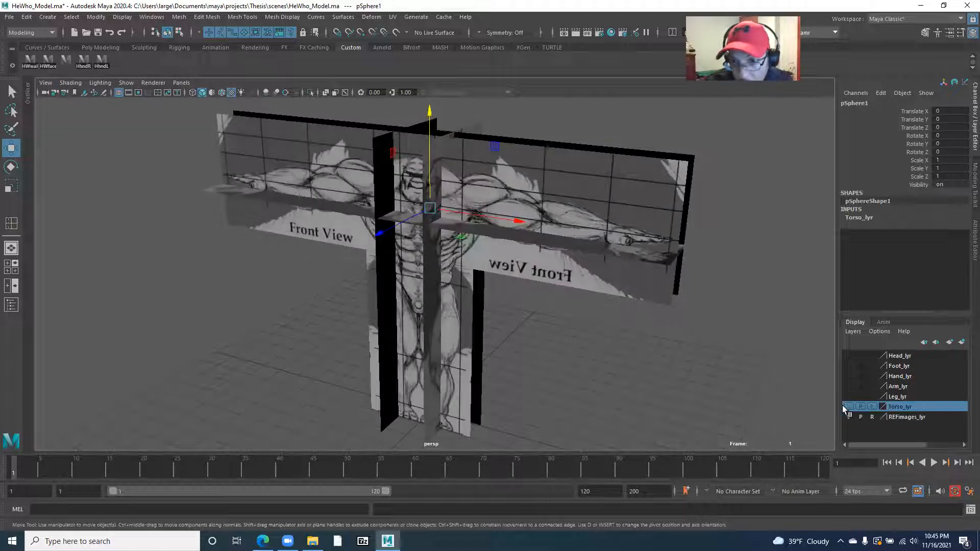
pyautogui.click(849, 407)
pyautogui.keyDown('alt'); pyautogui.moveTo(464, 272); pyautogui.dragTo(388, 258); pyautogui.keyUp('alt')
pyautogui.click(850, 407)
pyautogui.keyDown('alt'); pyautogui.moveTo(237, 267); pyautogui.dragTo(93, 96); pyautogui.keyUp('alt')
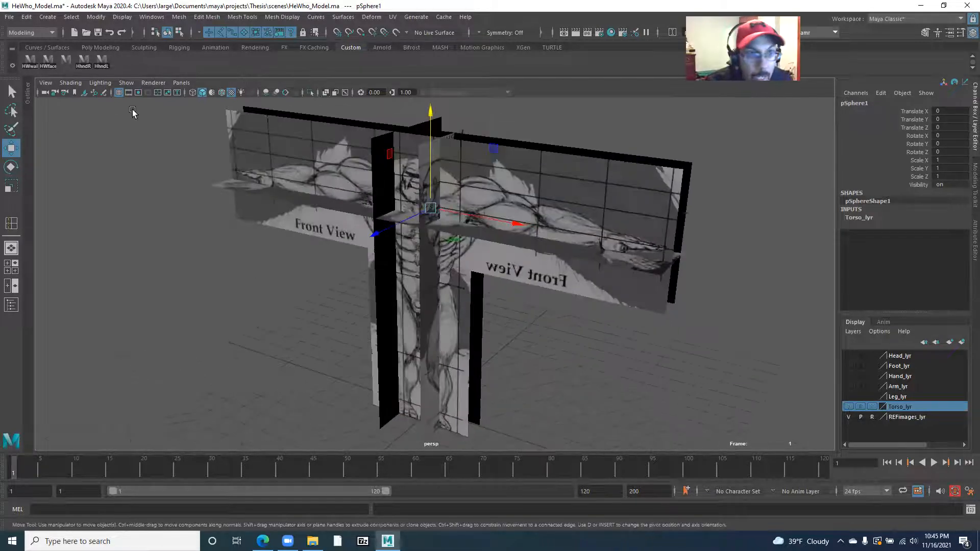
# - Turn X-Ray shading back on and toggle the REFimages_lyr layer's visibility to compare the view
pyautogui.click(70, 83)
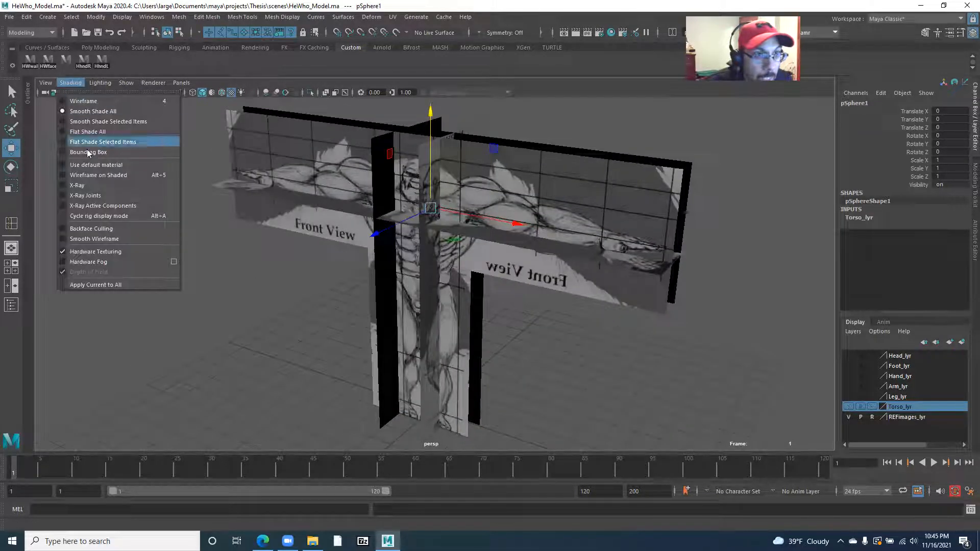
pyautogui.click(65, 188)
pyautogui.moveTo(324, 219)
pyautogui.keyDown('alt'); pyautogui.mouseDown()
pyautogui.moveTo(333, 255)
pyautogui.moveTo(375, 247)
pyautogui.mouseUp(); pyautogui.keyUp('alt')
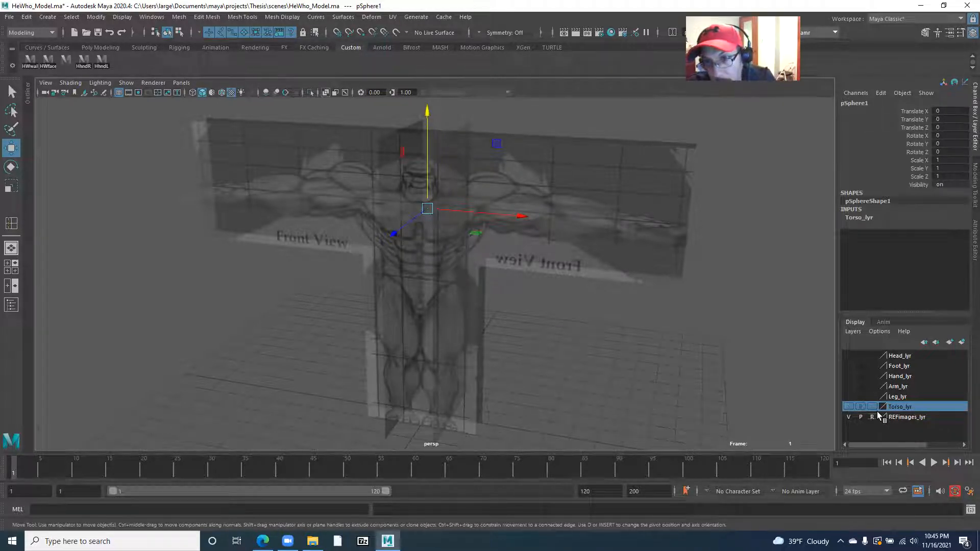
pyautogui.click(849, 417)
pyautogui.click(848, 417)
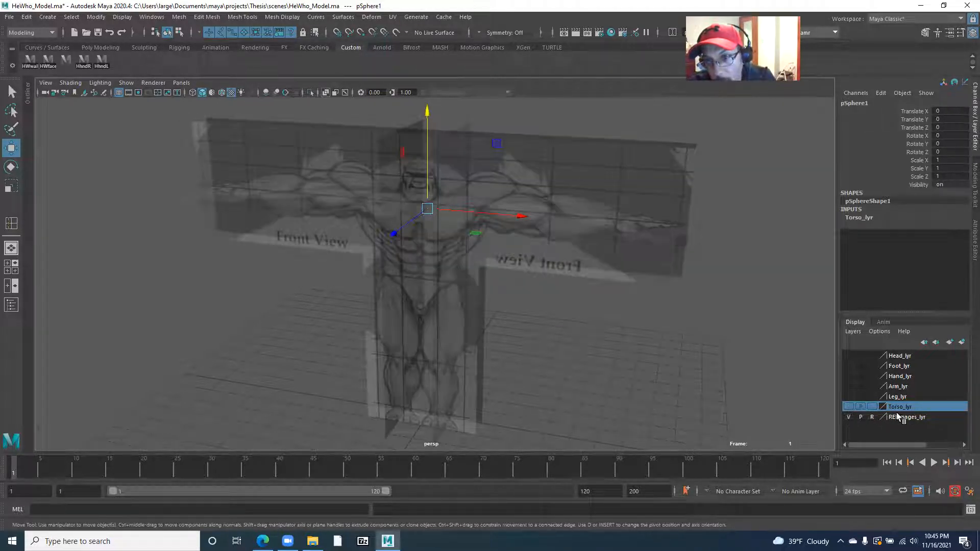
pyautogui.click(848, 418)
pyautogui.click(848, 419)
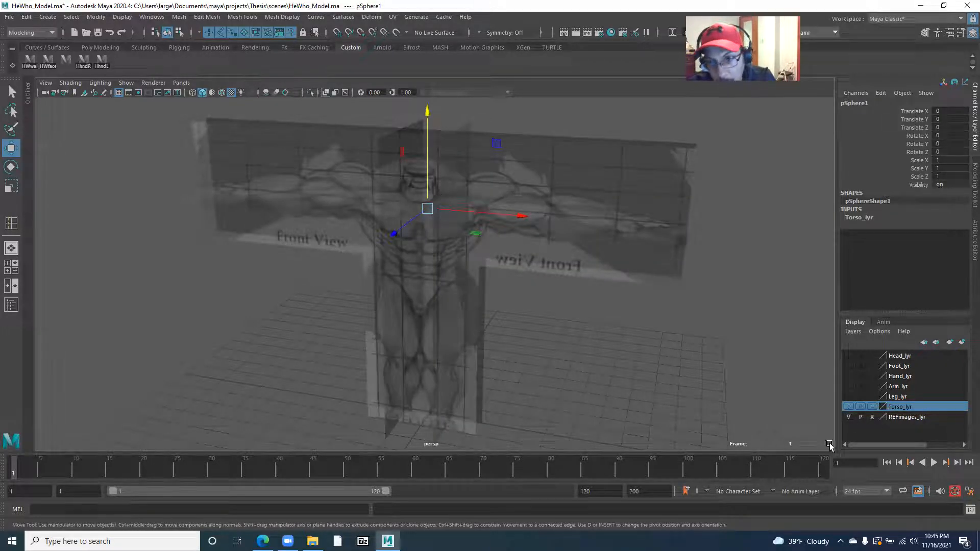
# - Deselect the hidden torso sphere so that nothing in the scene is selected
pyautogui.moveTo(320, 183); pyautogui.dragTo(585, 376)
pyautogui.keyDown('alt'); pyautogui.moveTo(540, 313); pyautogui.dragTo(326, 232); pyautogui.keyUp('alt')
pyautogui.moveTo(327, 231); pyautogui.dragTo(413, 315)
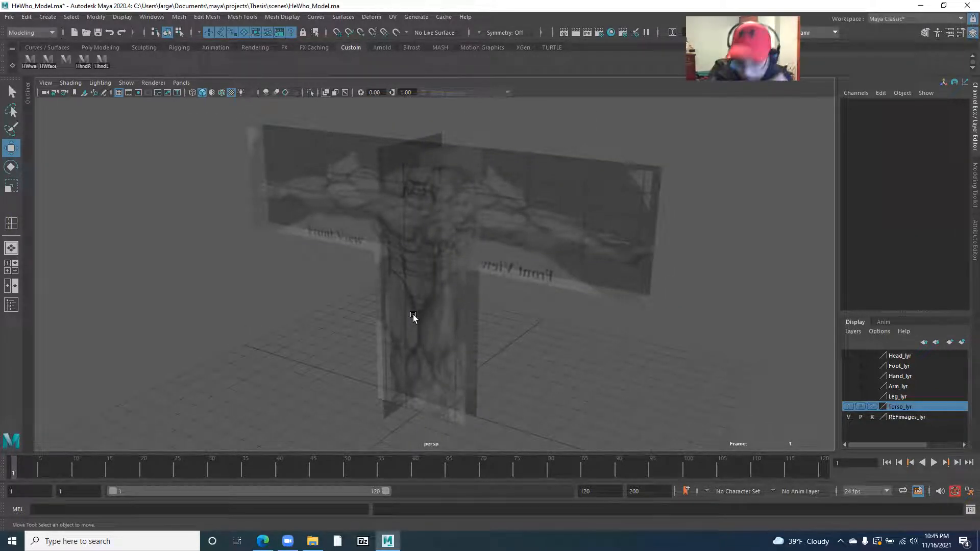
pyautogui.keyDown('alt'); pyautogui.moveTo(459, 263); pyautogui.dragTo(412, 253, button='right'); pyautogui.keyUp('alt')
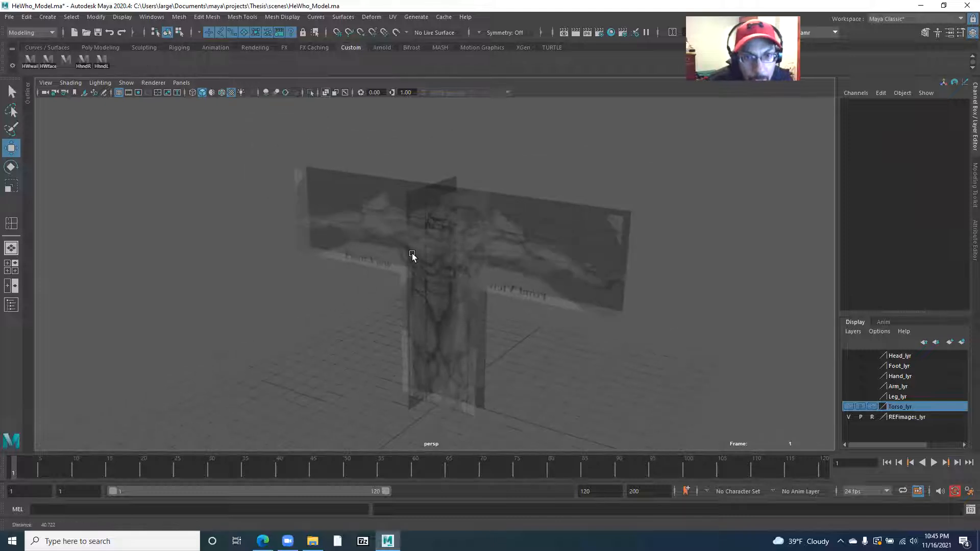
pyautogui.keyDown('alt'); pyautogui.moveTo(412, 253); pyautogui.dragTo(436, 231, button='middle'); pyautogui.keyUp('alt')
# - Create a polygon sphere at the origin and show its radius and subdivision settings
pyautogui.click(49, 18)
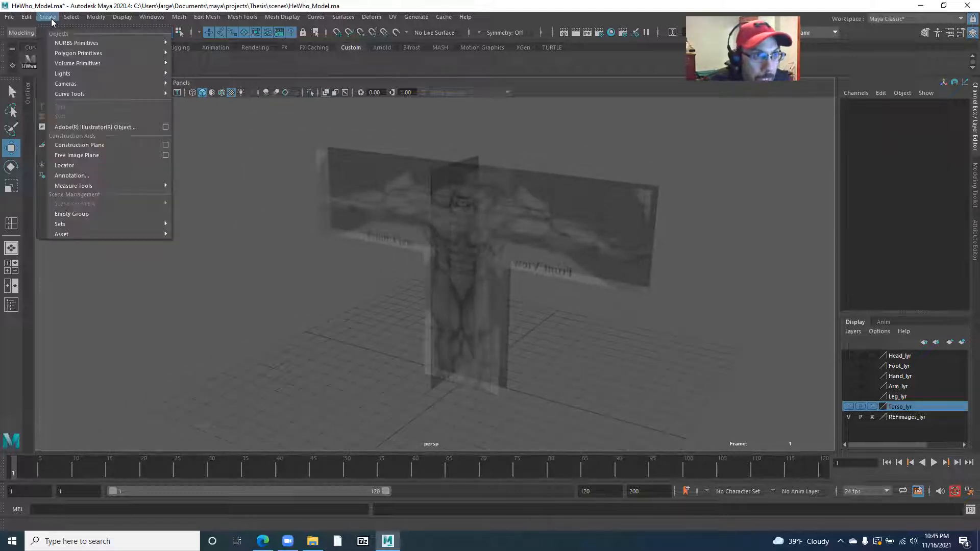
pyautogui.moveTo(123, 52)
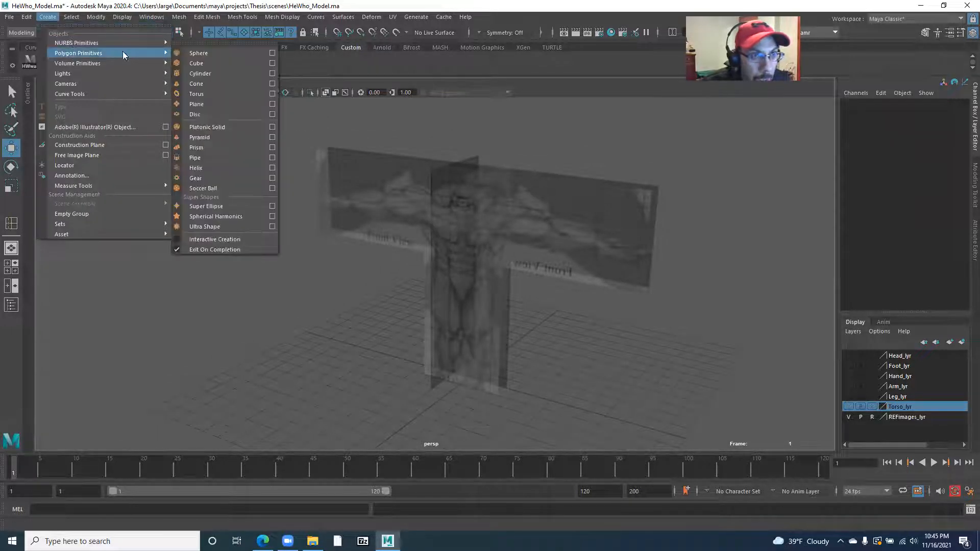
pyautogui.click(214, 53)
pyautogui.keyDown('alt'); pyautogui.moveTo(298, 274); pyautogui.dragTo(259, 166, button='middle'); pyautogui.keyUp('alt')
pyautogui.keyDown('alt'); pyautogui.moveTo(259, 166); pyautogui.dragTo(571, 314, button='right'); pyautogui.keyUp('alt')
pyautogui.keyDown('alt'); pyautogui.moveTo(378, 261); pyautogui.dragTo(360, 248); pyautogui.keyUp('alt')
pyautogui.keyDown('alt'); pyautogui.moveTo(360, 248); pyautogui.dragTo(621, 287, button='right'); pyautogui.keyUp('alt')
pyautogui.keyDown('alt'); pyautogui.moveTo(621, 289); pyautogui.dragTo(676, 255); pyautogui.keyUp('alt')
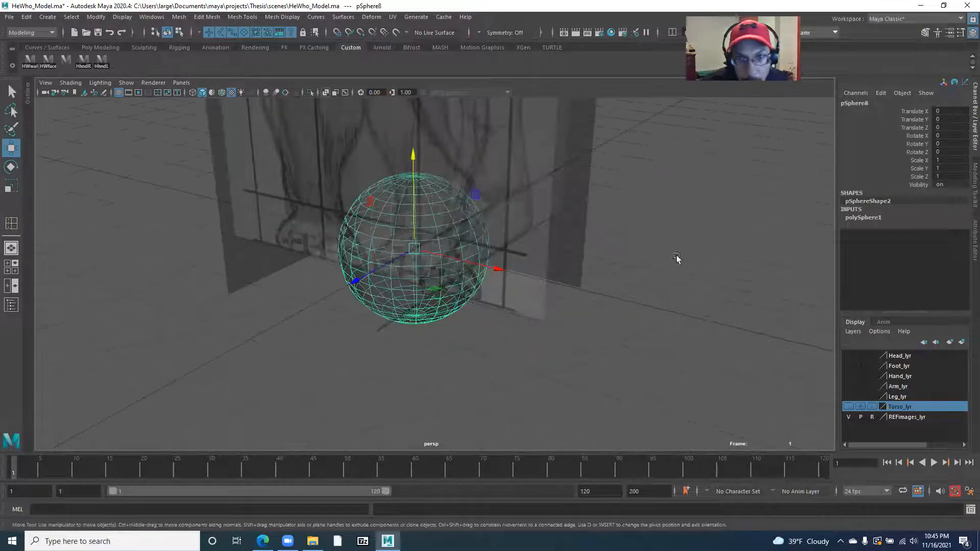
pyautogui.click(866, 219)
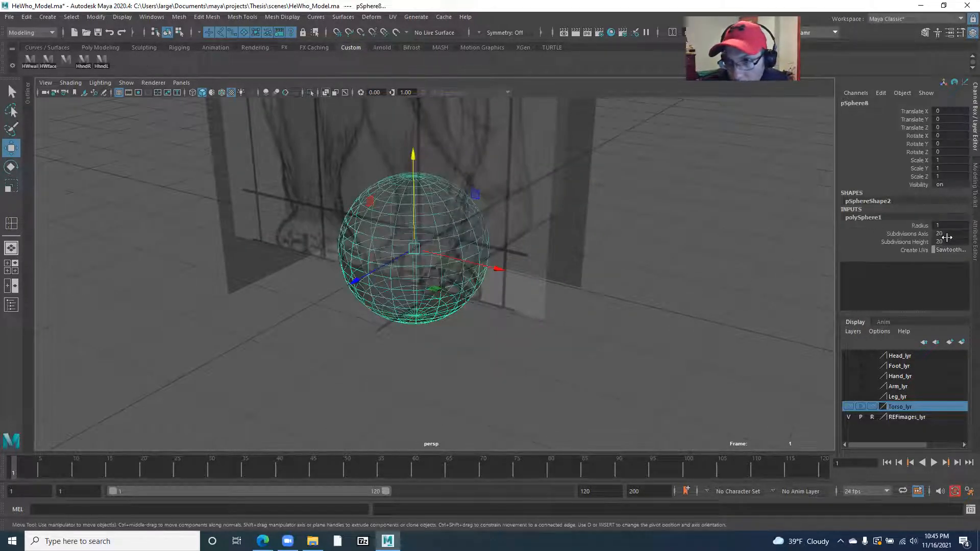
pyautogui.keyDown('alt'); pyautogui.moveTo(438, 255); pyautogui.dragTo(411, 202); pyautogui.keyUp('alt')
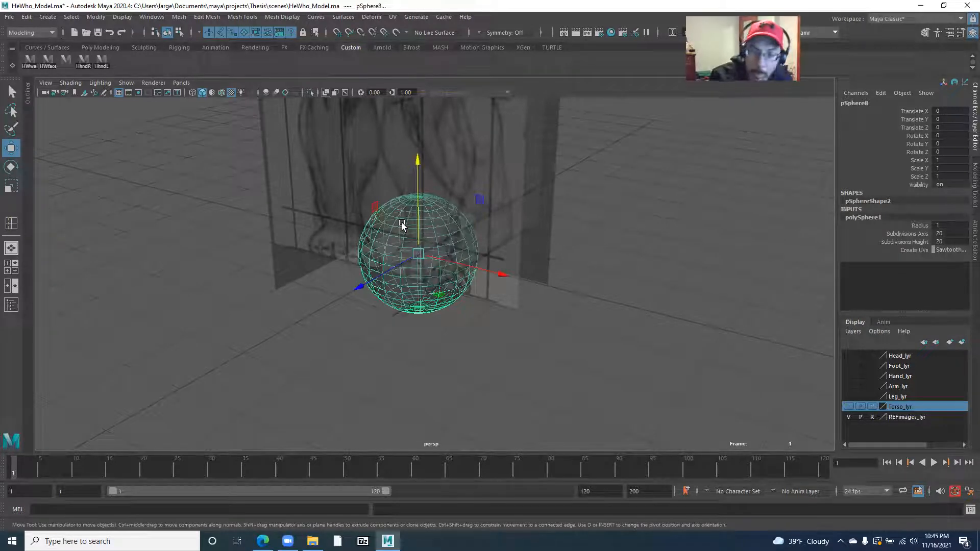
# - In the front view, raise the sphere vertically to the reference figure's chest, at about Translate Y 9.03
pyautogui.keyDown('alt'); pyautogui.moveTo(546, 237); pyautogui.dragTo(375, 289); pyautogui.keyUp('alt')
pyautogui.press('space')
pyautogui.keyDown('alt'); pyautogui.moveTo(291, 299); pyautogui.dragTo(177, 302, button='right'); pyautogui.keyUp('alt')
pyautogui.keyDown('alt'); pyautogui.moveTo(258, 328); pyautogui.dragTo(249, 259, button='middle'); pyautogui.keyUp('alt')
pyautogui.keyDown('alt'); pyautogui.moveTo(250, 259); pyautogui.dragTo(365, 303, button='right'); pyautogui.keyUp('alt')
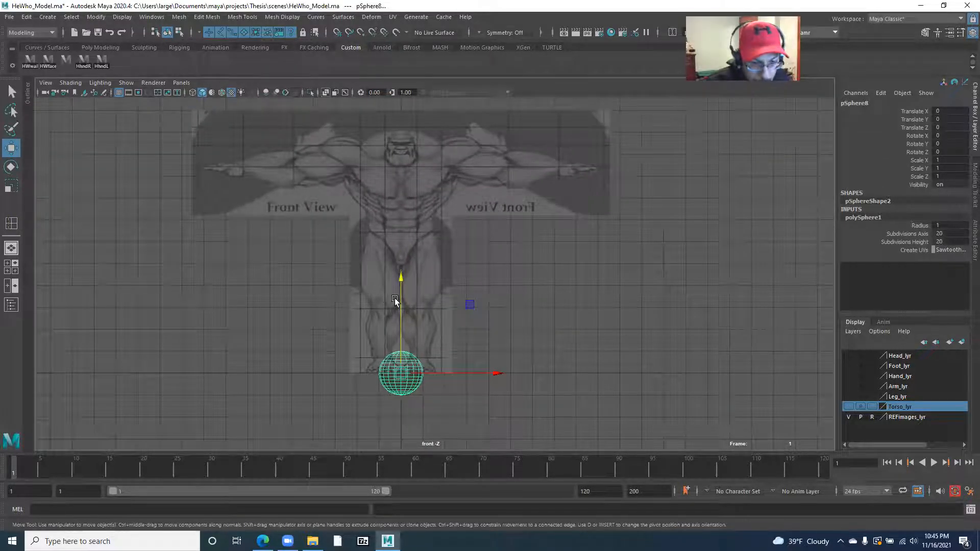
pyautogui.moveTo(403, 280); pyautogui.dragTo(373, 86)
pyautogui.keyDown('alt'); pyautogui.moveTo(345, 170); pyautogui.dragTo(349, 277, button='middle'); pyautogui.keyUp('alt')
pyautogui.keyDown('alt'); pyautogui.moveTo(349, 277); pyautogui.dragTo(591, 414, button='right'); pyautogui.keyUp('alt')
pyautogui.moveTo(382, 208); pyautogui.dragTo(370, 195)
pyautogui.moveTo(370, 195)
pyautogui.keyDown('alt'); pyautogui.mouseDown(button='middle')
pyautogui.moveTo(405, 197)
pyautogui.moveTo(426, 176)
pyautogui.mouseUp(button='middle'); pyautogui.keyUp('alt')
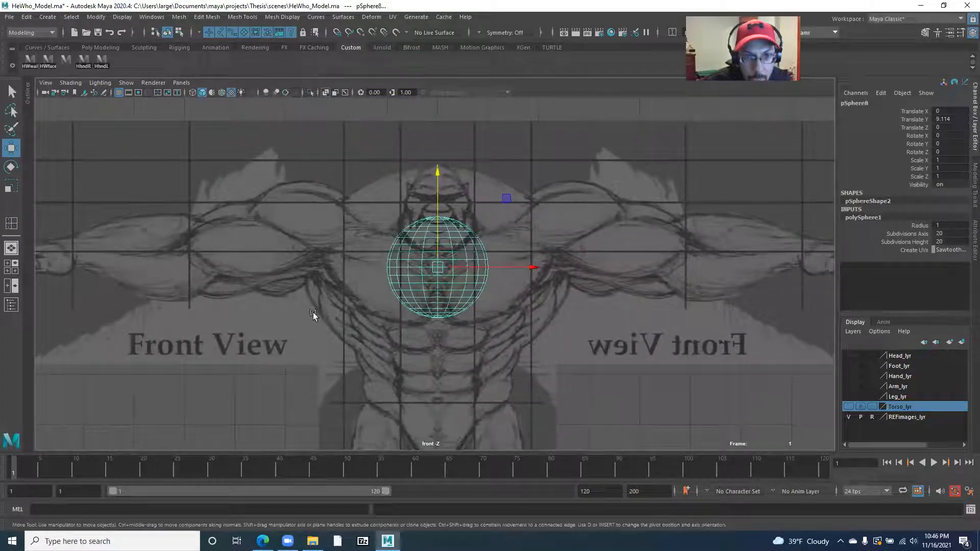
pyautogui.moveTo(437, 228); pyautogui.dragTo(469, 223)
pyautogui.press('space')
pyautogui.press('space')
pyautogui.scroll(2, 399, 277)
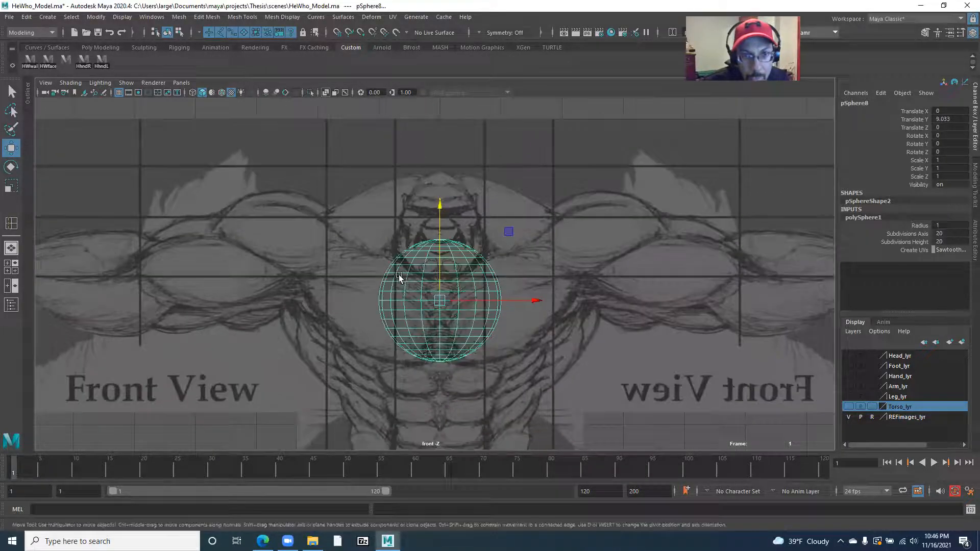
# - Scale the sphere uniformly to about 2.09 and lower it slightly to about Translate Y 8.98 over the chest
pyautogui.press('r')
pyautogui.moveTo(440, 302); pyautogui.dragTo(556, 313)
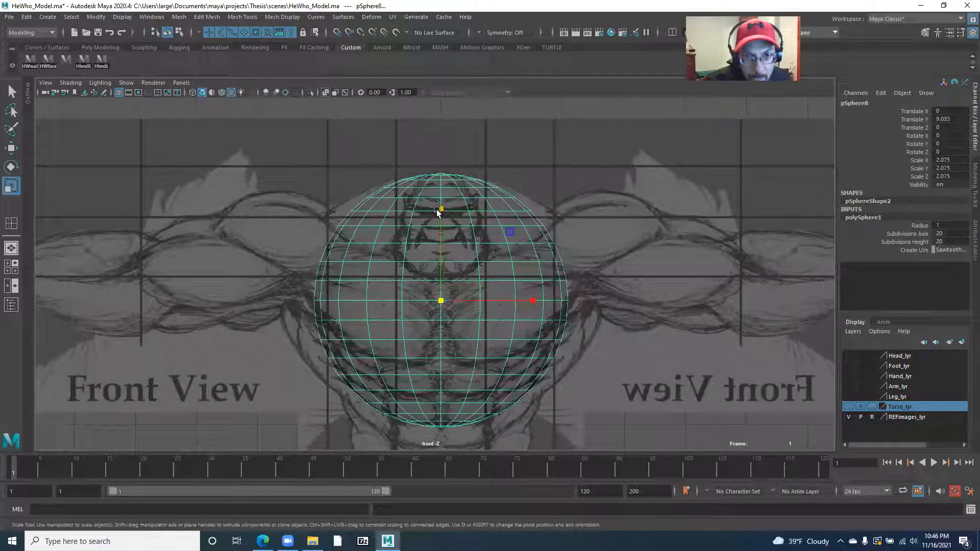
pyautogui.moveTo(440, 303); pyautogui.dragTo(445, 305)
pyautogui.press('w')
pyautogui.moveTo(441, 208); pyautogui.dragTo(439, 217)
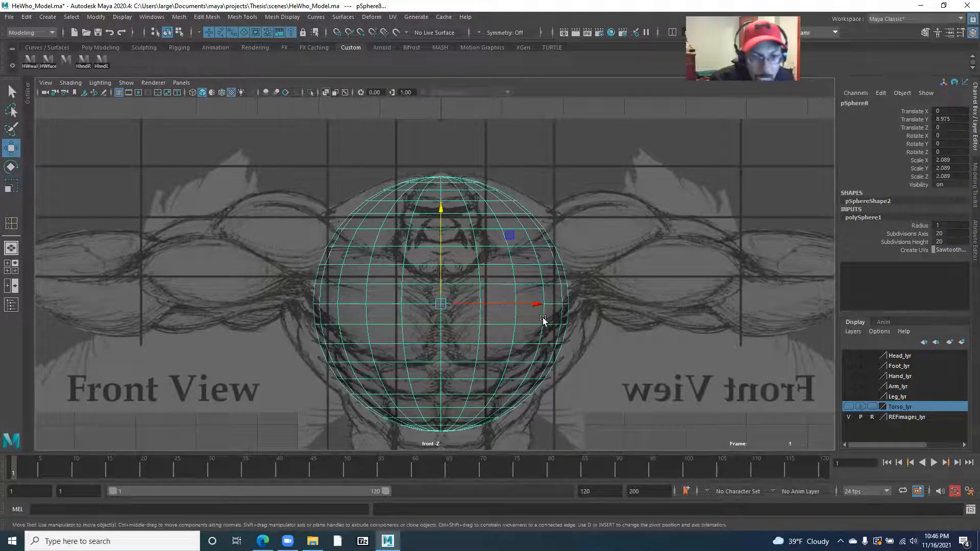
# - Enlarge the sphere uniformly to about 2.14 and widen it along X to about 2.55 to match the chest width
pyautogui.press('r')
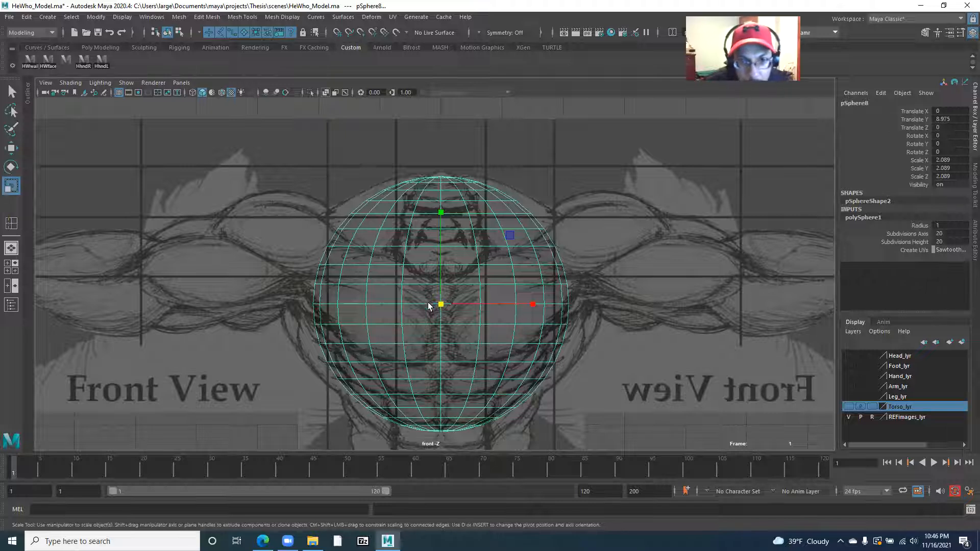
pyautogui.moveTo(441, 305); pyautogui.dragTo(477, 312)
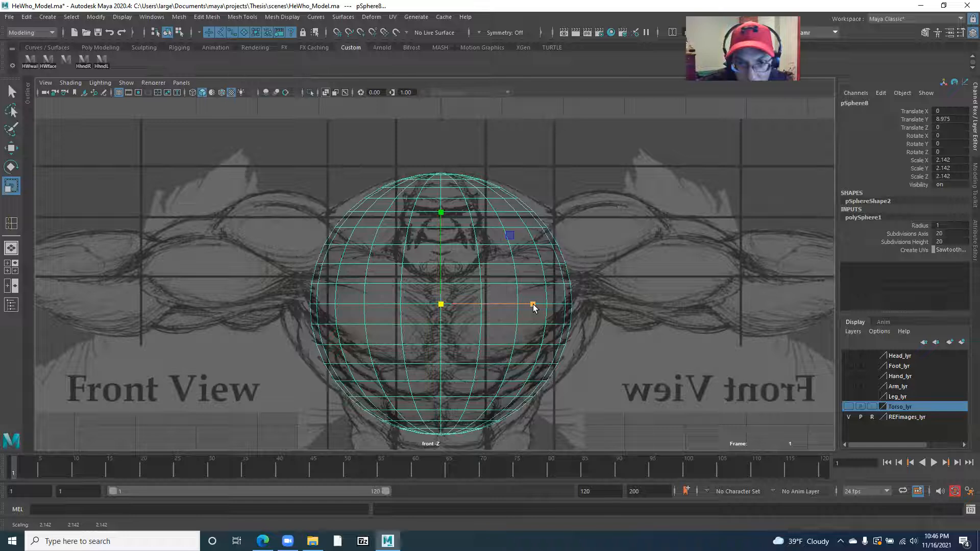
pyautogui.moveTo(533, 305); pyautogui.dragTo(551, 308)
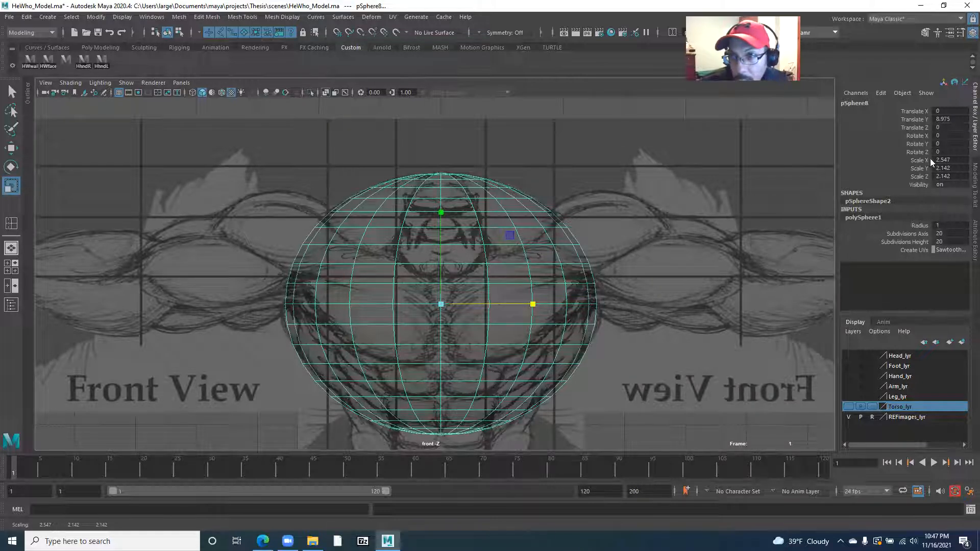
pyautogui.doubleClick(943, 161)
pyautogui.press('Return')
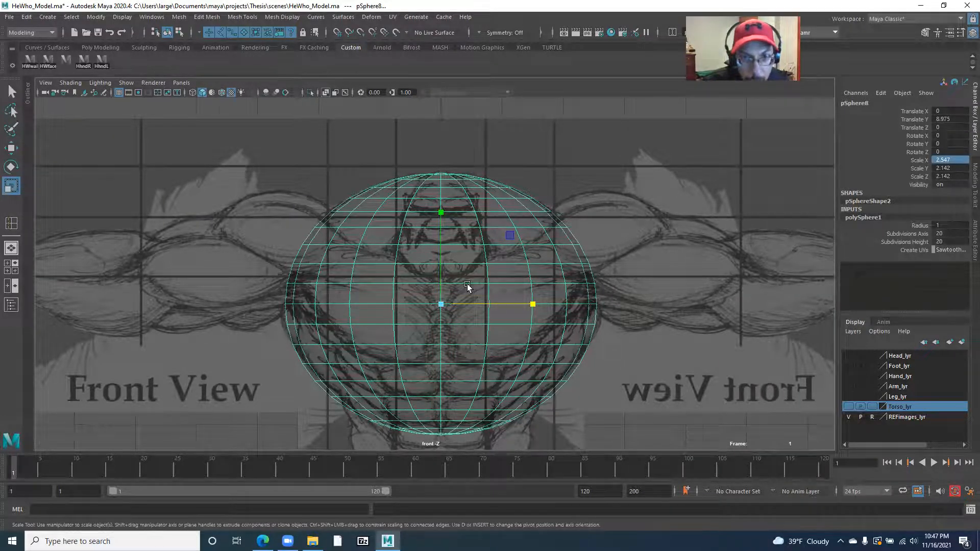
# - In the side view, rotate the sphere about X by roughly 11.8 degrees to follow the torso's tilt in the reference
pyautogui.scroll(-3, 489, 293)
pyautogui.keyDown('alt'); pyautogui.moveTo(418, 230); pyautogui.dragTo(437, 275, button='middle'); pyautogui.keyUp('alt')
pyautogui.press('space')
pyautogui.moveTo(437, 276); pyautogui.dragTo(481, 277)
pyautogui.keyDown('alt'); pyautogui.moveTo(422, 210); pyautogui.dragTo(405, 291, button='middle'); pyautogui.keyUp('alt')
pyautogui.scroll(4, 409, 234)
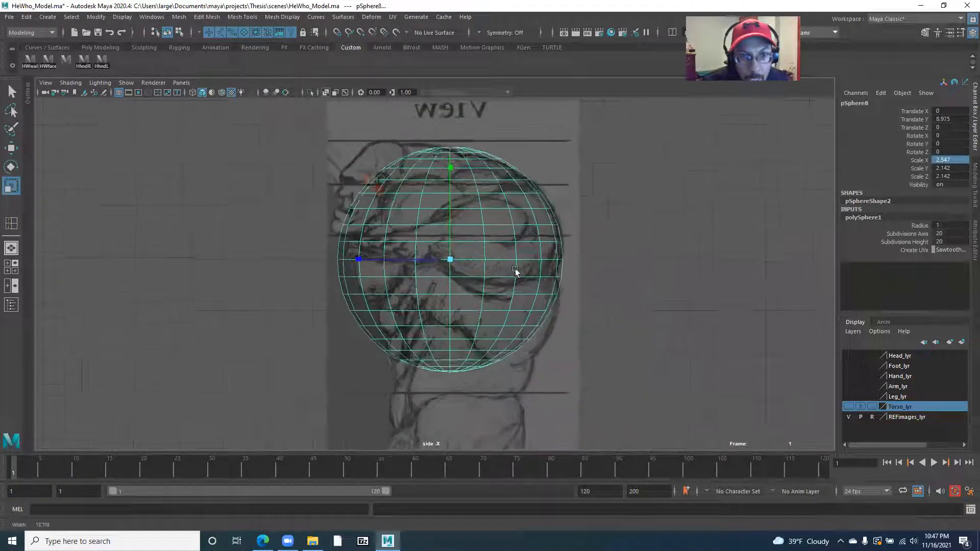
pyautogui.scroll(5, 416, 270)
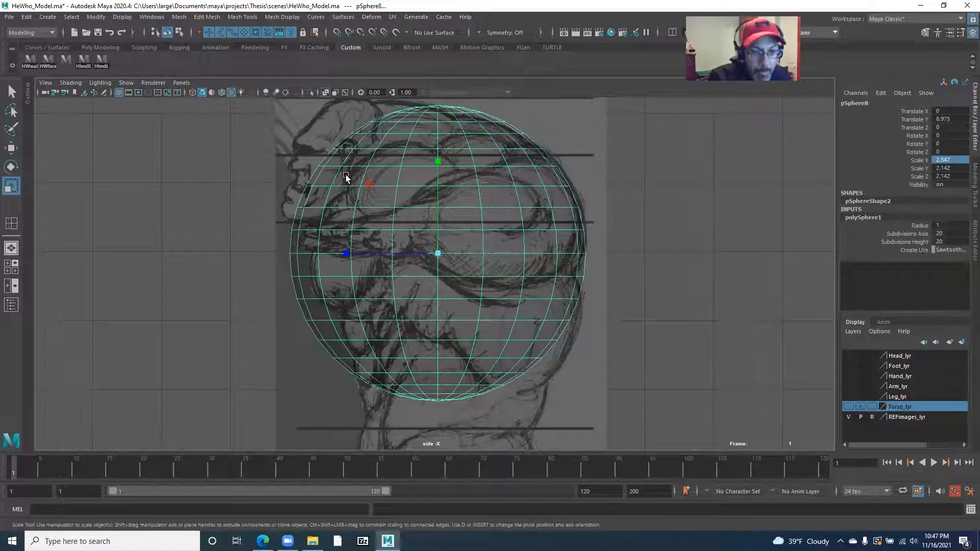
pyautogui.press('e')
pyautogui.moveTo(376, 181); pyautogui.dragTo(372, 200)
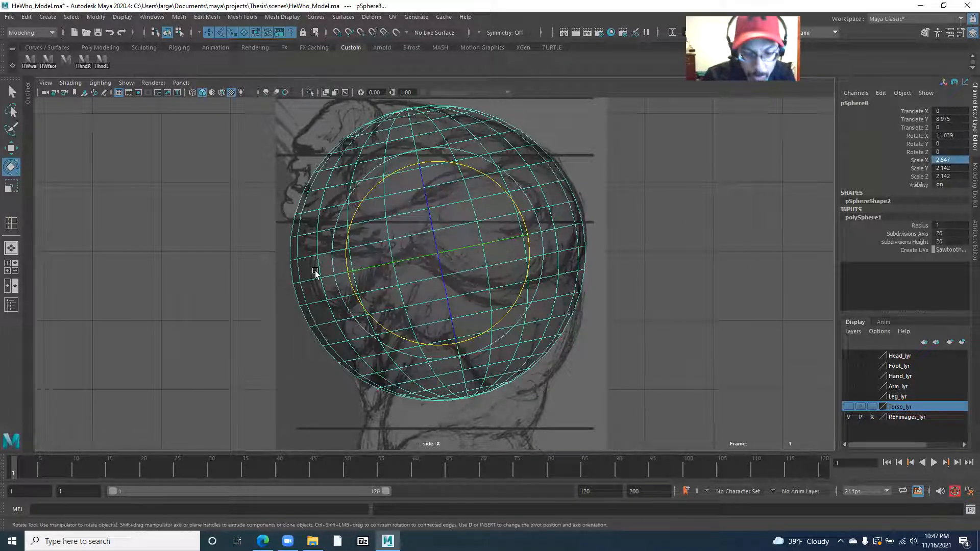
pyautogui.scroll(-3, 337, 255)
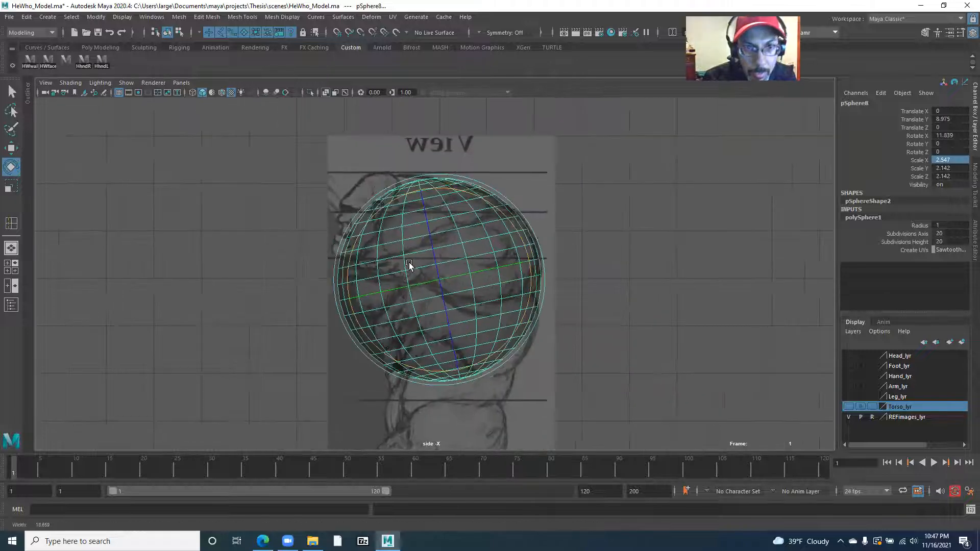
pyautogui.scroll(2, 388, 245)
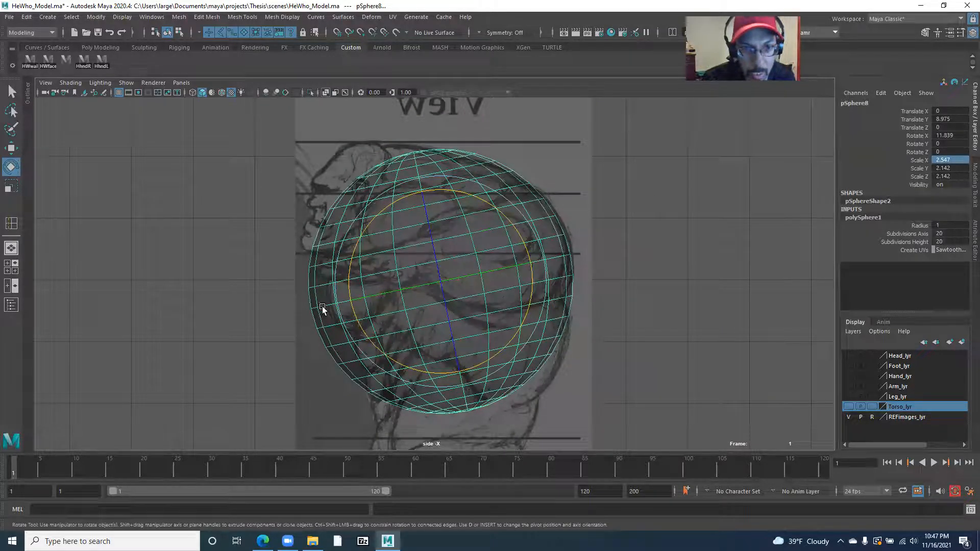
pyautogui.keyDown('alt'); pyautogui.moveTo(488, 216); pyautogui.dragTo(485, 149, button='middle'); pyautogui.keyUp('alt')
pyautogui.keyDown('alt'); pyautogui.moveTo(387, 224); pyautogui.dragTo(385, 271, button='middle'); pyautogui.keyUp('alt')
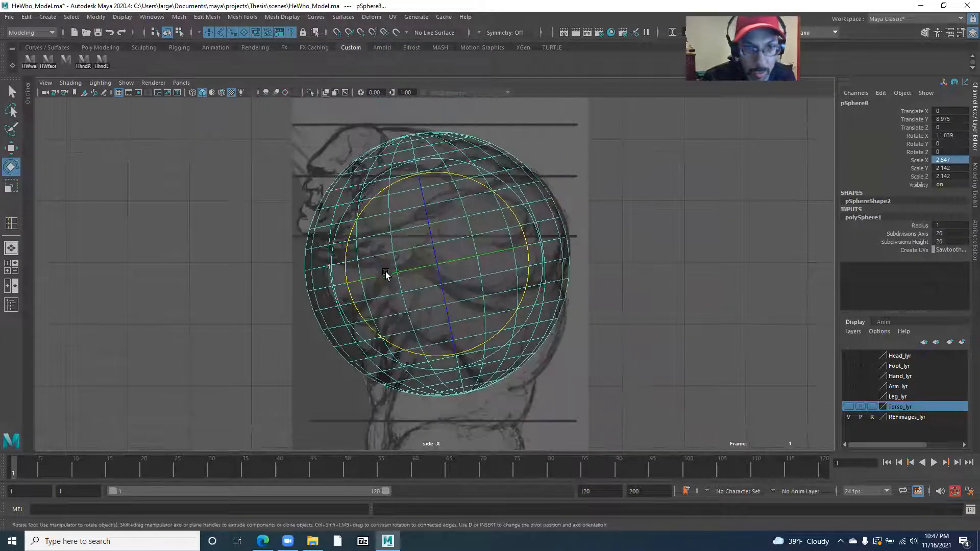
# - Examine the sphere's width and depth against the shoulders and chest in the top-view reference
pyautogui.press('space')
pyautogui.moveTo(394, 275); pyautogui.dragTo(306, 280)
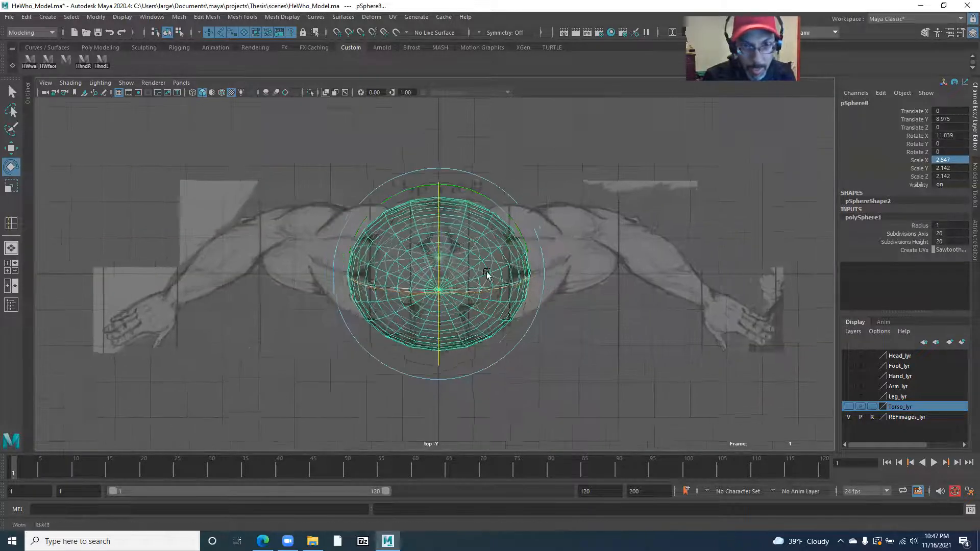
pyautogui.keyDown('alt'); pyautogui.moveTo(461, 263); pyautogui.dragTo(526, 268, button='right'); pyautogui.keyUp('alt')
pyautogui.keyDown('alt'); pyautogui.moveTo(378, 276); pyautogui.dragTo(580, 324, button='right'); pyautogui.keyUp('alt')
pyautogui.keyDown('alt'); pyautogui.moveTo(470, 220); pyautogui.dragTo(471, 279, button='middle'); pyautogui.keyUp('alt')
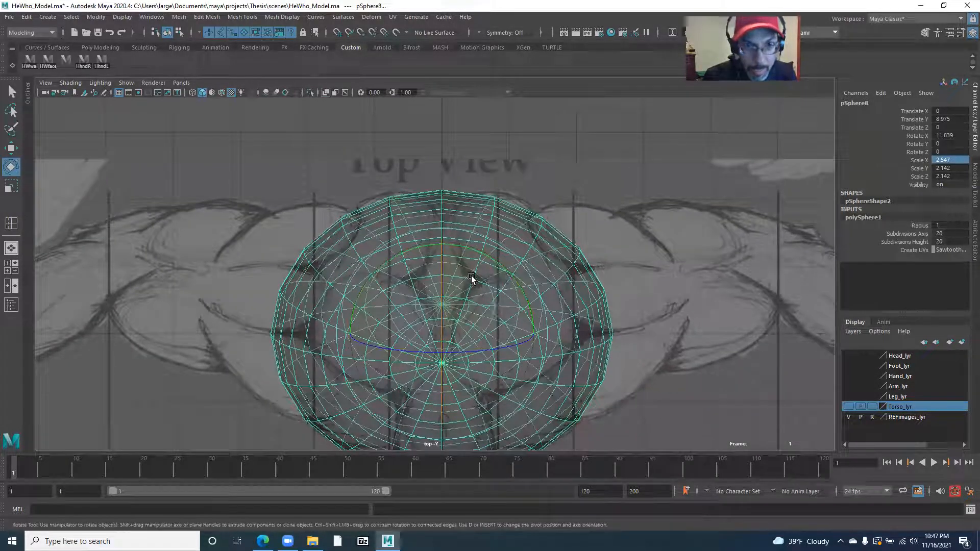
pyautogui.keyDown('alt'); pyautogui.moveTo(471, 278); pyautogui.dragTo(531, 284, button='right'); pyautogui.keyUp('alt')
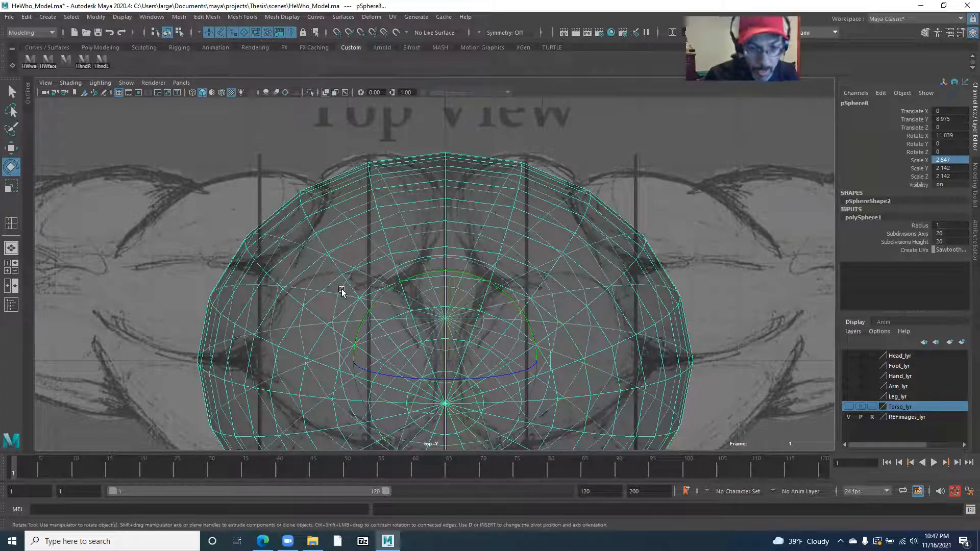
pyautogui.scroll(-3, 391, 320)
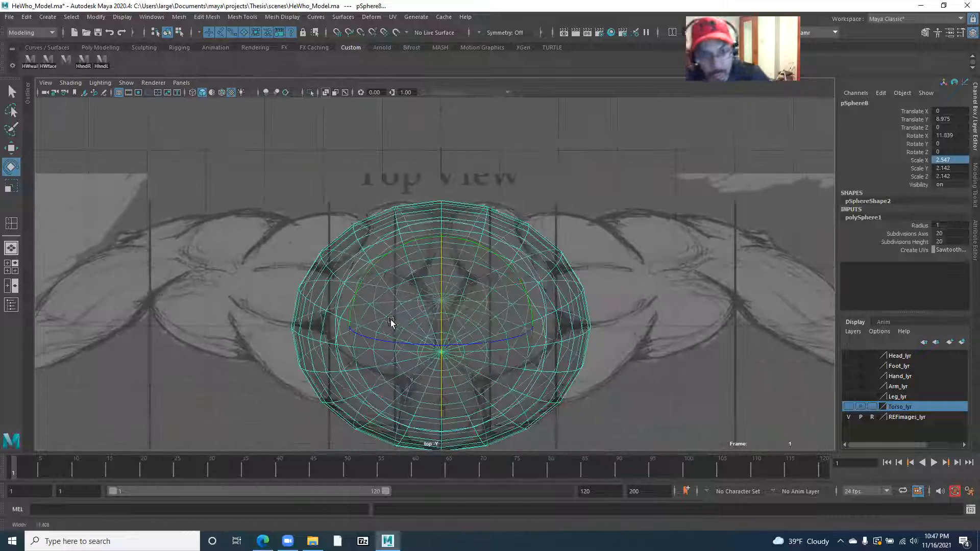
pyautogui.keyDown('alt'); pyautogui.moveTo(391, 319); pyautogui.dragTo(379, 264, button='middle'); pyautogui.keyUp('alt')
pyautogui.keyDown('alt'); pyautogui.moveTo(363, 233); pyautogui.dragTo(363, 256, button='middle'); pyautogui.keyUp('alt')
pyautogui.scroll(-3, 363, 258)
# - Inspect the sphere from several angles in the perspective view, comparing its volume with the front, side and back reference images
pyautogui.press('space')
pyautogui.click(362, 266)
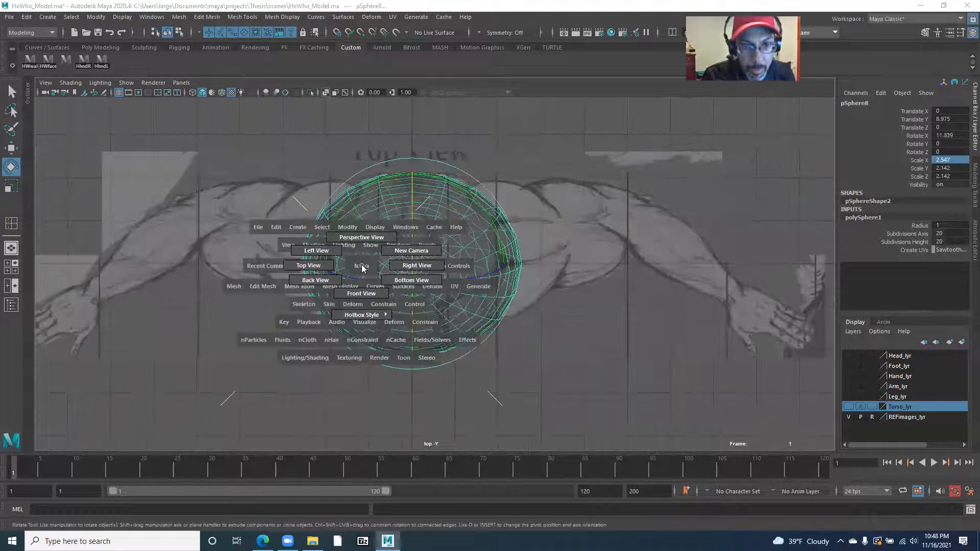
pyautogui.click(360, 238)
pyautogui.keyDown('alt'); pyautogui.moveTo(373, 284); pyautogui.dragTo(389, 400); pyautogui.keyUp('alt')
pyautogui.press('w')
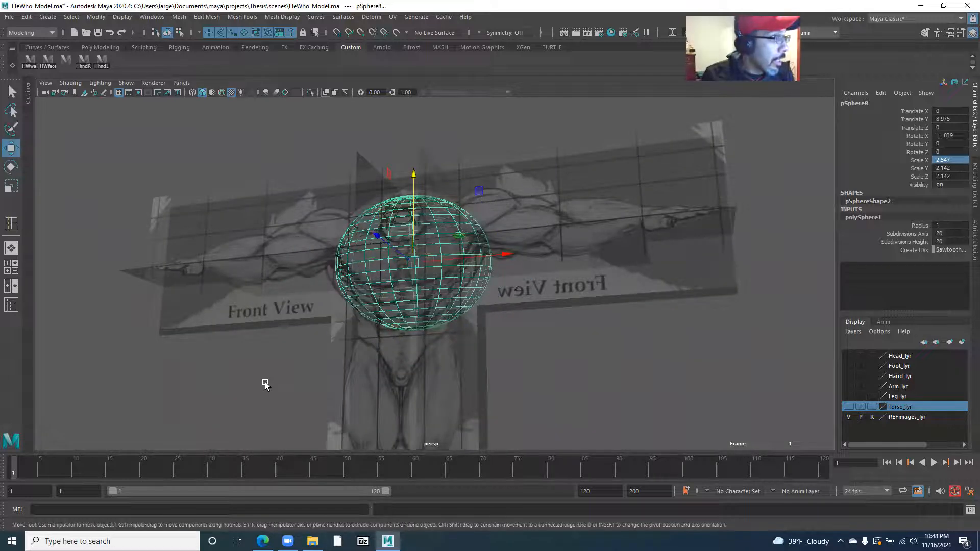
pyautogui.keyDown('alt'); pyautogui.moveTo(306, 313); pyautogui.dragTo(383, 306, button='right'); pyautogui.keyUp('alt')
pyautogui.keyDown('alt'); pyautogui.moveTo(380, 278); pyautogui.dragTo(367, 317); pyautogui.keyUp('alt')
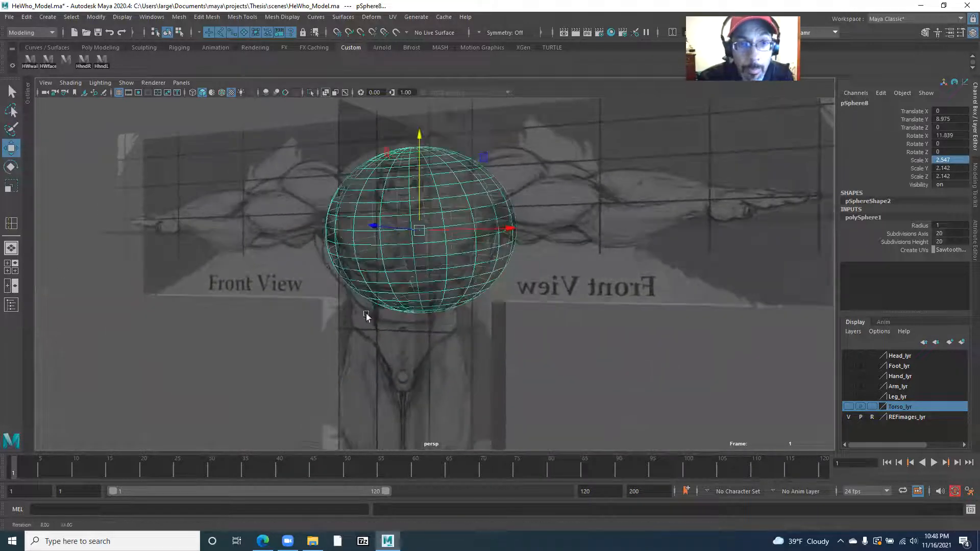
pyautogui.keyDown('alt'); pyautogui.moveTo(346, 238); pyautogui.dragTo(333, 302, button='middle'); pyautogui.keyUp('alt')
pyautogui.moveTo(332, 305)
pyautogui.keyDown('alt'); pyautogui.mouseDown()
pyautogui.moveTo(324, 262)
pyautogui.moveTo(318, 306)
pyautogui.mouseUp(); pyautogui.keyUp('alt')
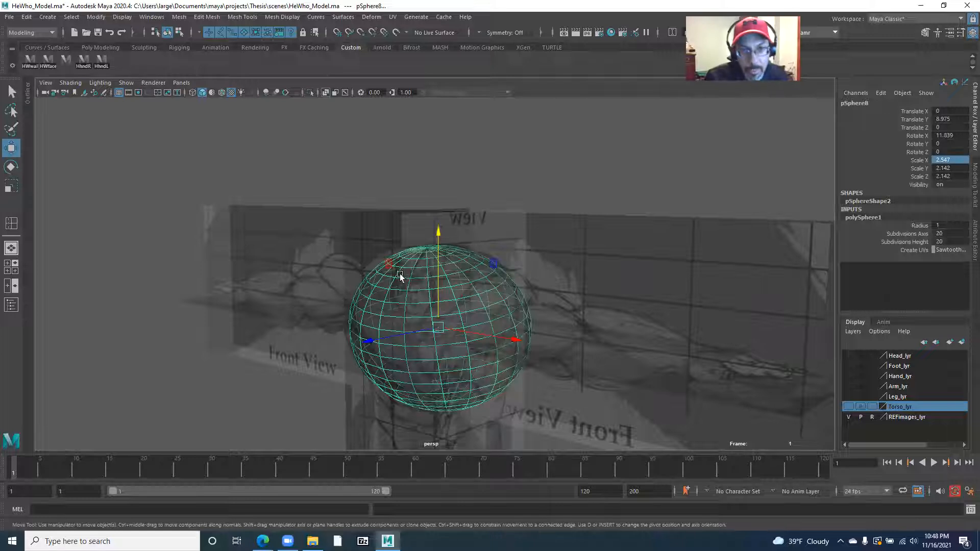
pyautogui.keyDown('alt'); pyautogui.moveTo(337, 304); pyautogui.dragTo(298, 308); pyautogui.keyUp('alt')
pyautogui.keyDown('alt'); pyautogui.moveTo(297, 307); pyautogui.dragTo(440, 352, button='right'); pyautogui.keyUp('alt')
pyautogui.keyDown('alt'); pyautogui.moveTo(421, 335); pyautogui.dragTo(352, 287); pyautogui.keyUp('alt')
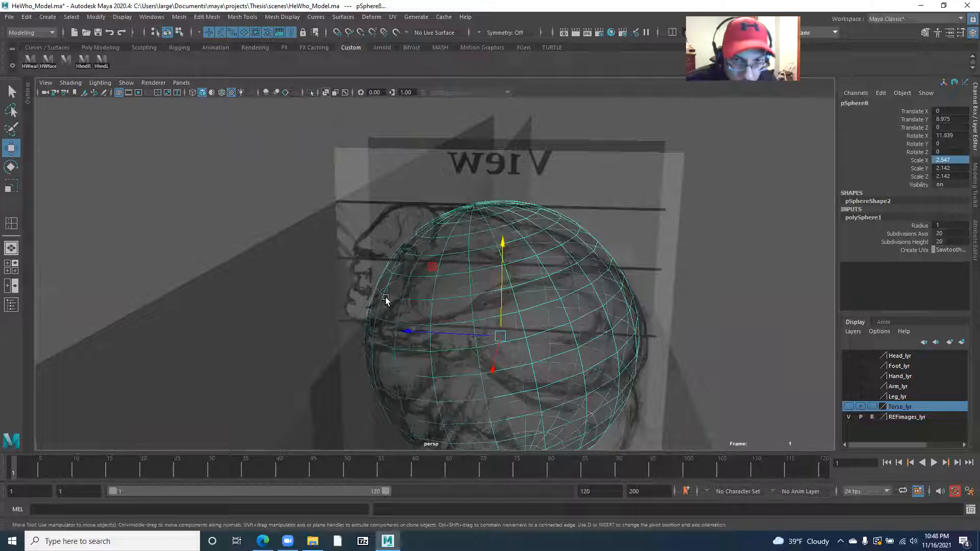
pyautogui.keyDown('alt'); pyautogui.moveTo(452, 343); pyautogui.dragTo(300, 228); pyautogui.keyUp('alt')
pyautogui.keyDown('alt'); pyautogui.moveTo(254, 256); pyautogui.dragTo(353, 289); pyautogui.keyUp('alt')
pyautogui.keyDown('alt'); pyautogui.moveTo(260, 322); pyautogui.dragTo(384, 343); pyautogui.keyUp('alt')
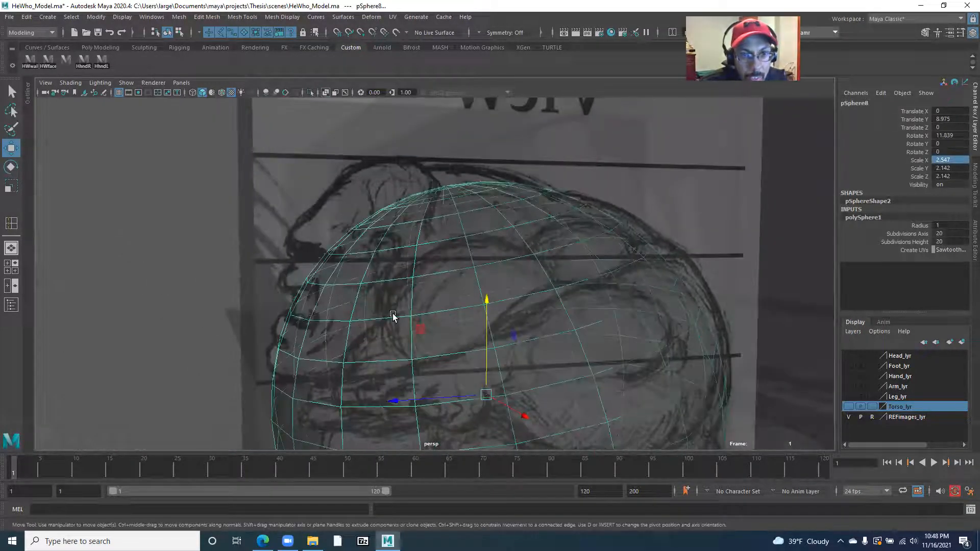
pyautogui.keyDown('alt'); pyautogui.moveTo(385, 244); pyautogui.dragTo(444, 313); pyautogui.keyUp('alt')
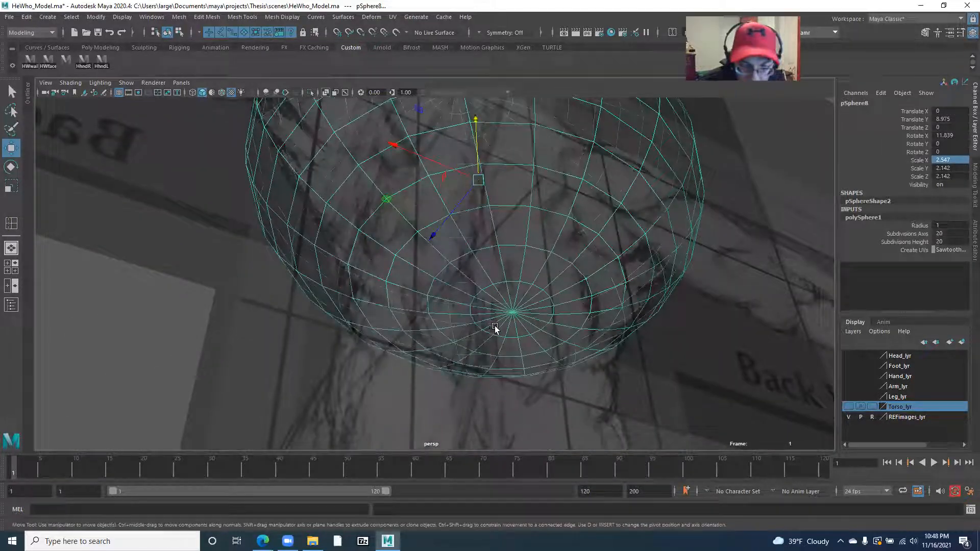
pyautogui.keyDown('alt'); pyautogui.moveTo(508, 324); pyautogui.dragTo(367, 327); pyautogui.keyUp('alt')
# - Examine the sphere's outline against the chest and back contours in the side-view reference
pyautogui.press('space')
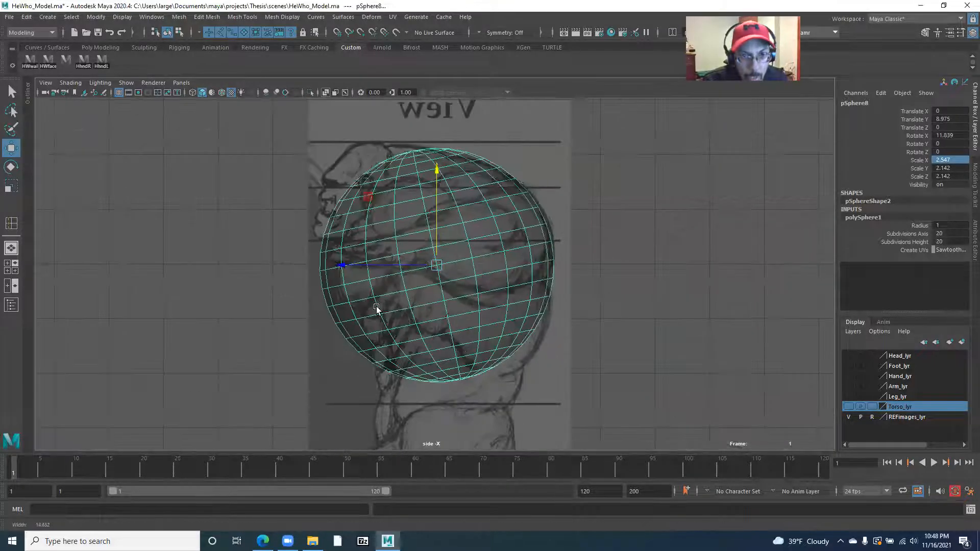
pyautogui.press('f')
pyautogui.keyDown('alt'); pyautogui.moveTo(323, 269); pyautogui.dragTo(384, 328, button='right'); pyautogui.keyUp('alt')
pyautogui.keyDown('alt'); pyautogui.moveTo(220, 337); pyautogui.dragTo(491, 272, button='right'); pyautogui.keyUp('alt')
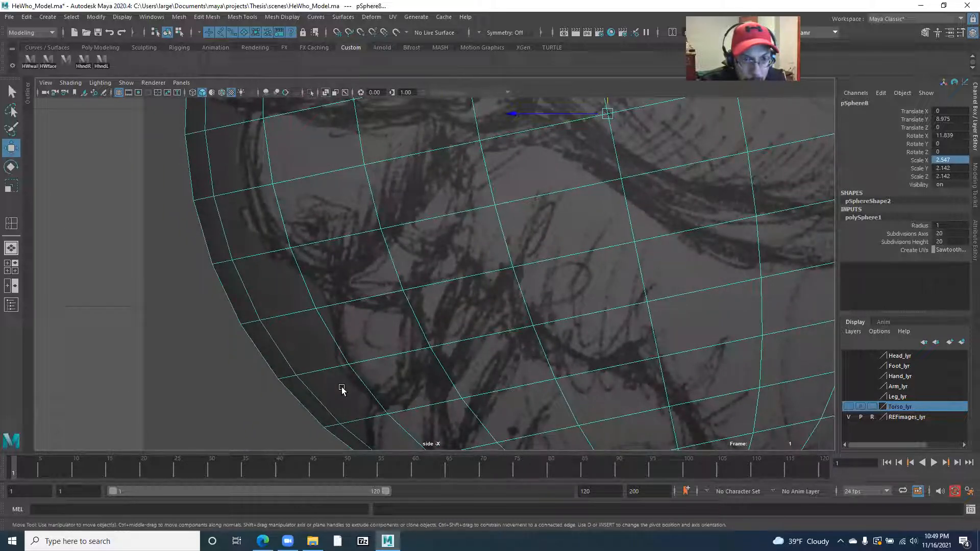
pyautogui.scroll(-6, 358, 300)
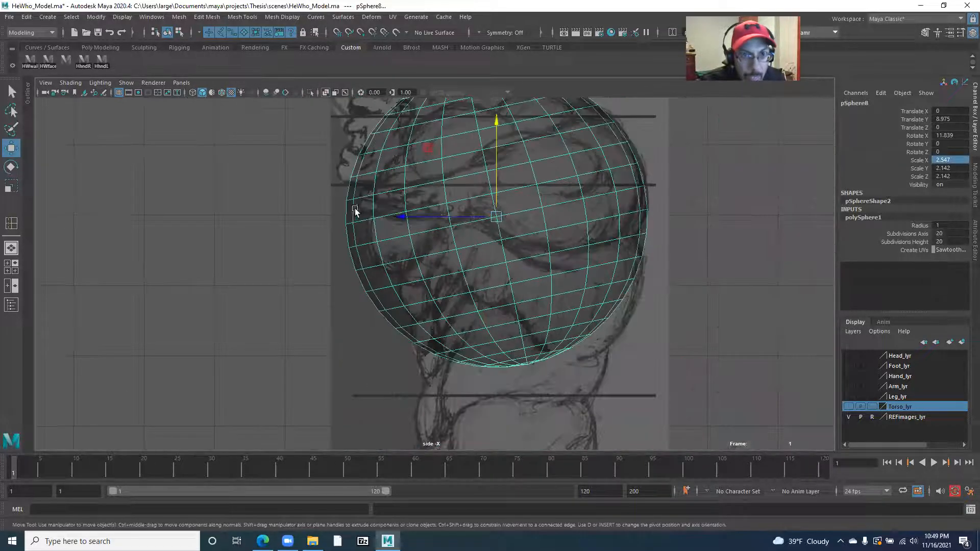
pyautogui.keyDown('alt'); pyautogui.moveTo(372, 261); pyautogui.dragTo(363, 316, button='middle'); pyautogui.keyUp('alt')
pyautogui.keyDown('alt'); pyautogui.moveTo(394, 313); pyautogui.dragTo(416, 313, button='right'); pyautogui.keyUp('alt')
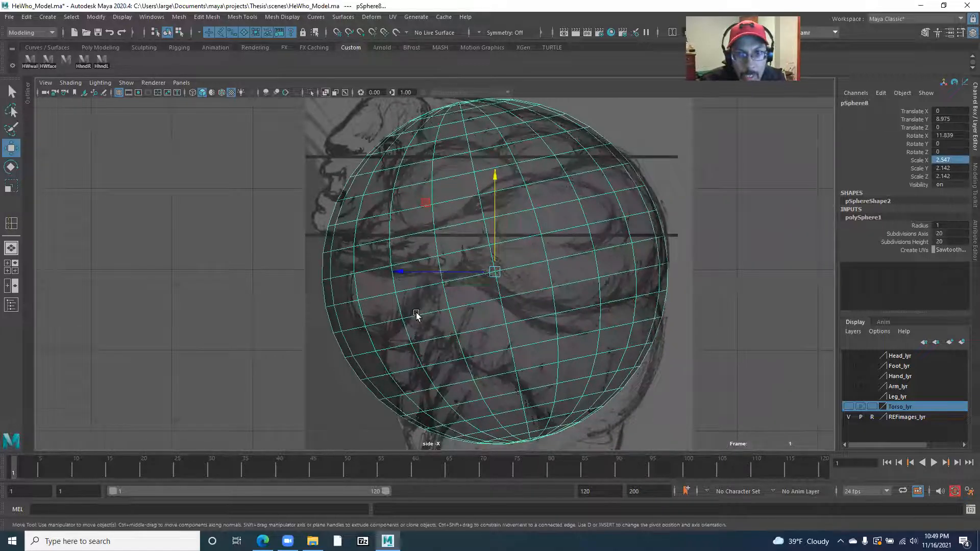
pyautogui.keyDown('alt'); pyautogui.moveTo(416, 313); pyautogui.dragTo(348, 292, button='middle'); pyautogui.keyUp('alt')
pyautogui.keyDown('alt'); pyautogui.moveTo(372, 255); pyautogui.dragTo(376, 276, button='middle'); pyautogui.keyUp('alt')
pyautogui.scroll(1, 376, 276)
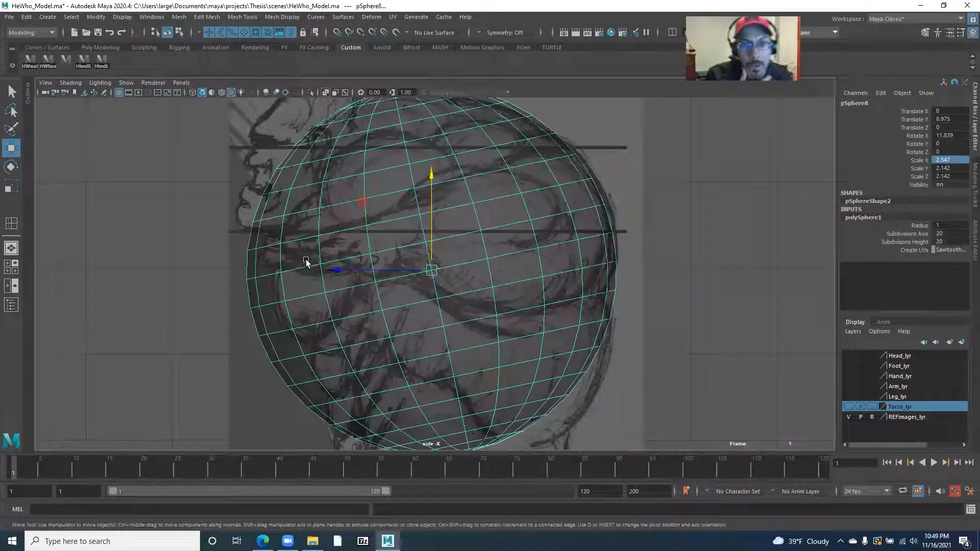
# - Switch the sphere to edge selection, select the edge loop around its middle and activate the Scale tool
pyautogui.moveTo(315, 292); pyautogui.dragTo(315, 271, button='right')
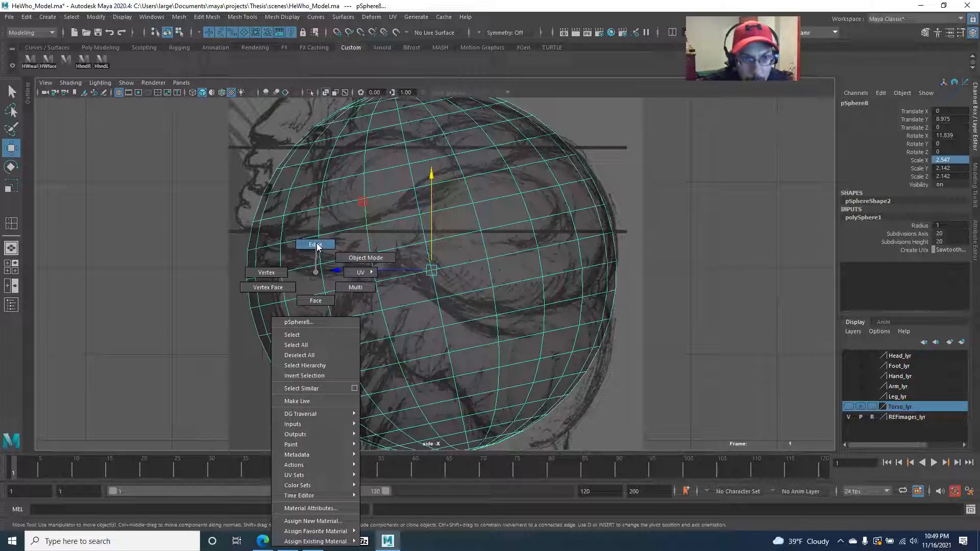
pyautogui.click(315, 244)
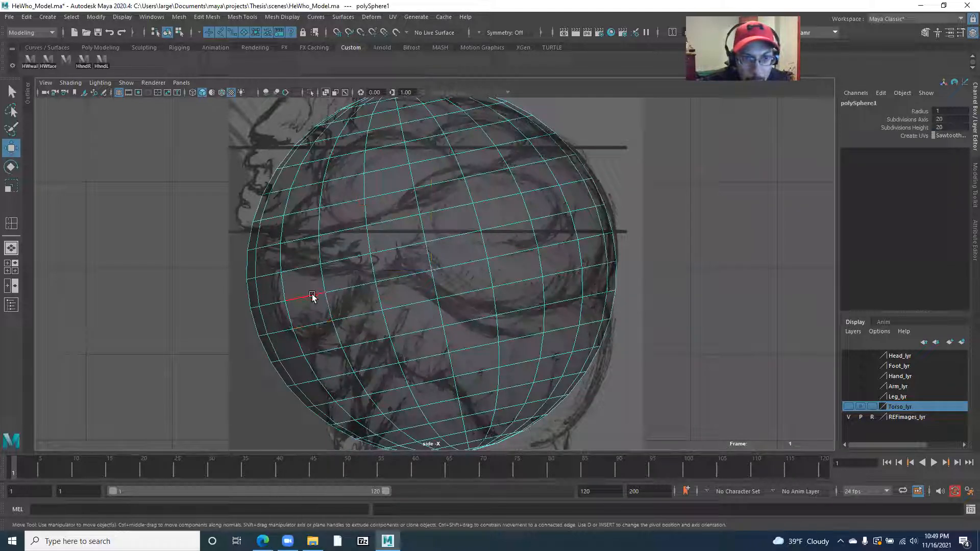
pyautogui.doubleClick(348, 289)
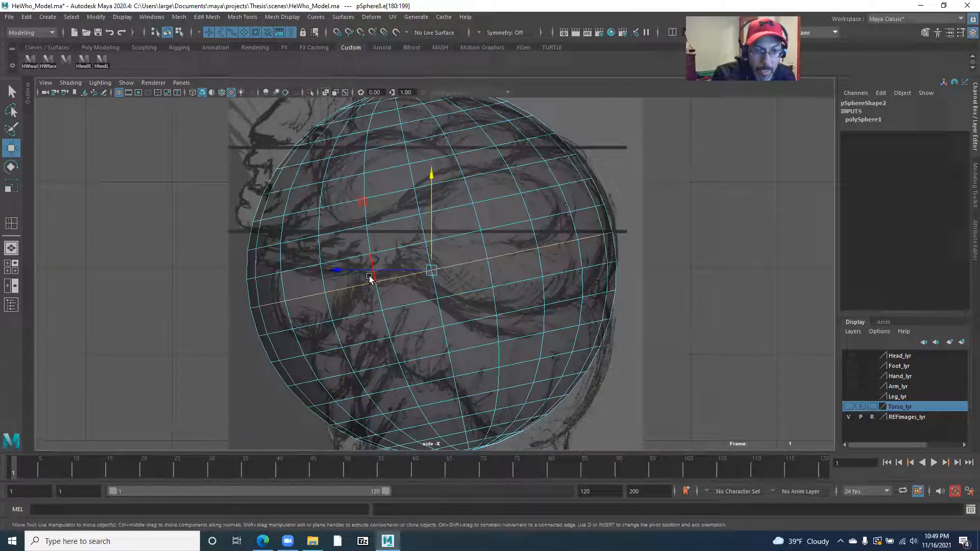
pyautogui.press('r')
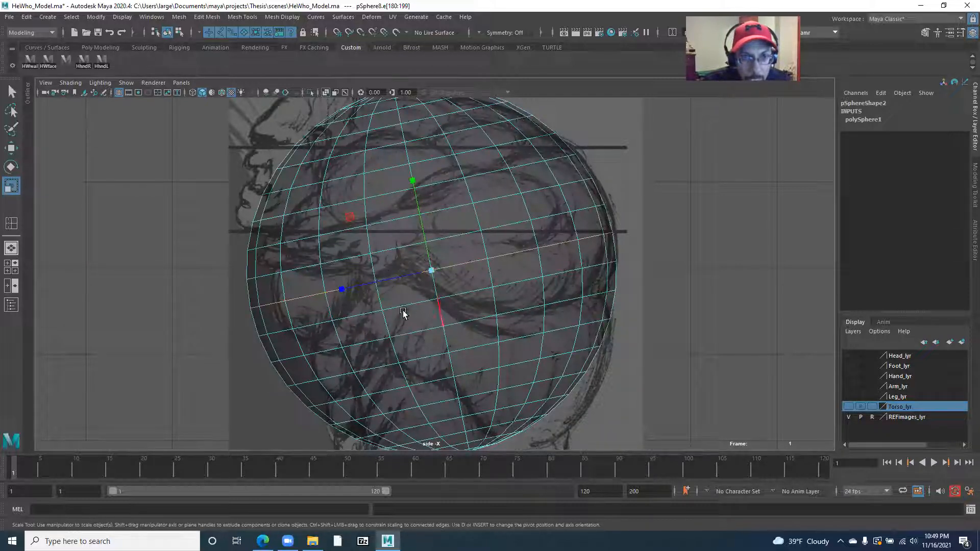
pyautogui.keyDown('alt'); pyautogui.moveTo(332, 260); pyautogui.dragTo(337, 300, button='middle'); pyautogui.keyUp('alt')
pyautogui.keyDown('alt'); pyautogui.moveTo(344, 306); pyautogui.dragTo(455, 327, button='right'); pyautogui.keyUp('alt')
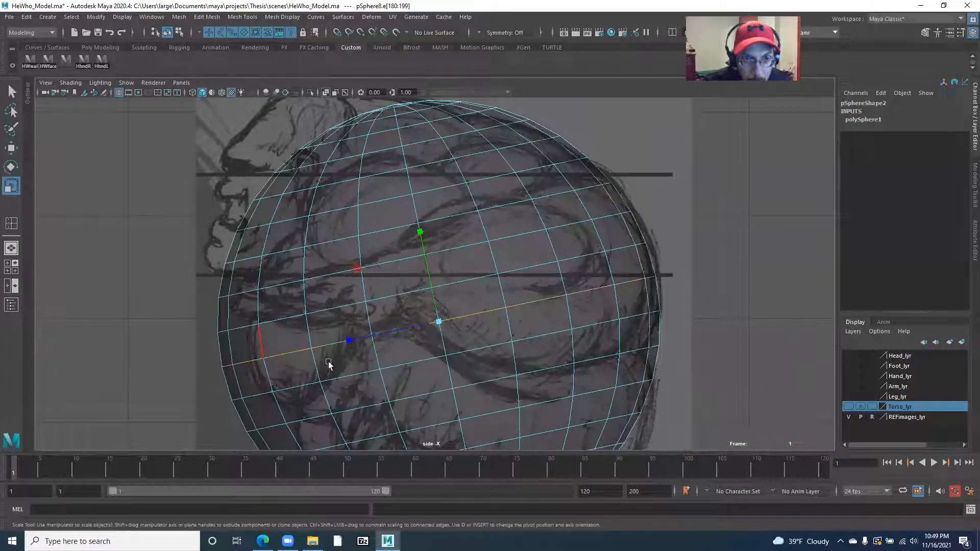
# - With the scale axis orientation at Object, try narrowing the selected edge loop along Z by a factor of about 0.83
pyautogui.click(972, 188)
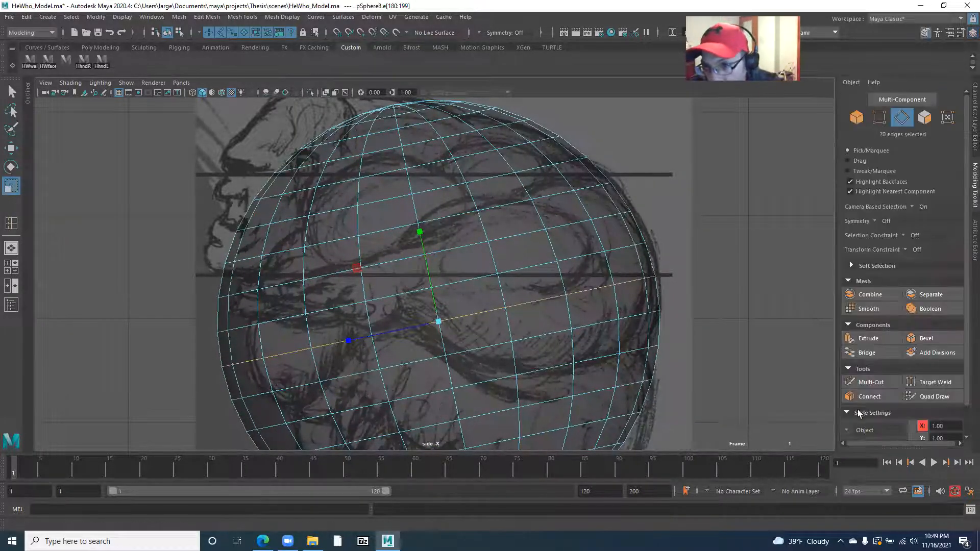
pyautogui.scroll(-1, 857, 410)
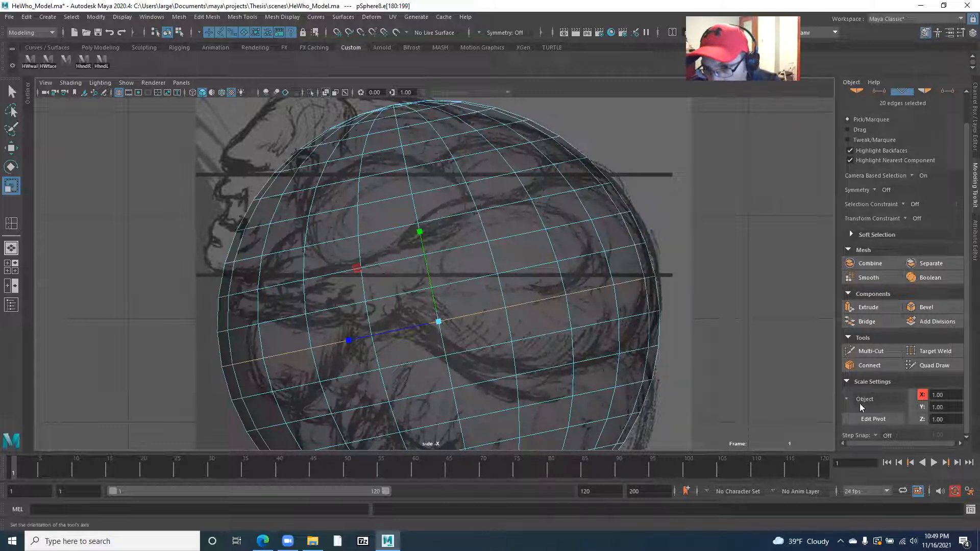
pyautogui.click(849, 400)
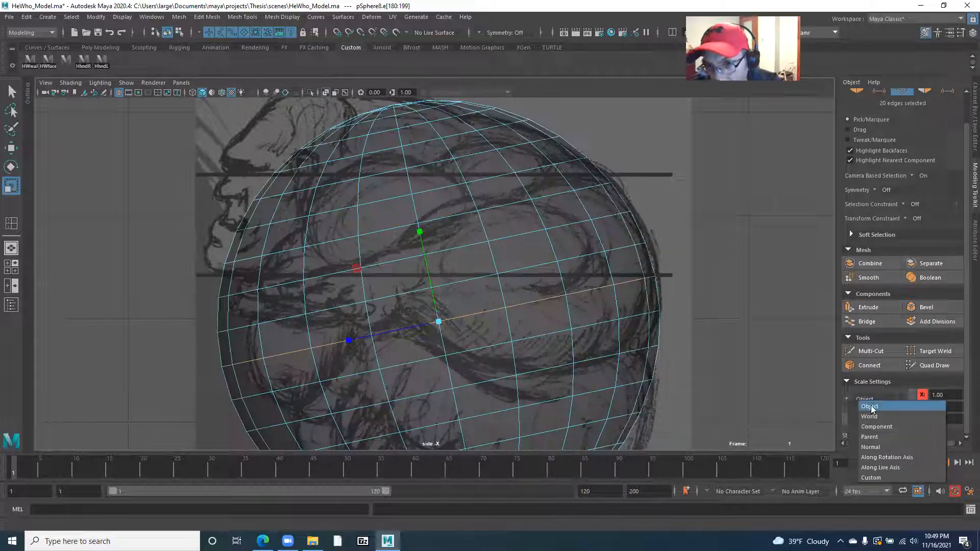
pyautogui.moveTo(349, 343); pyautogui.dragTo(362, 336)
pyautogui.hotkey('ctrl', 'z')
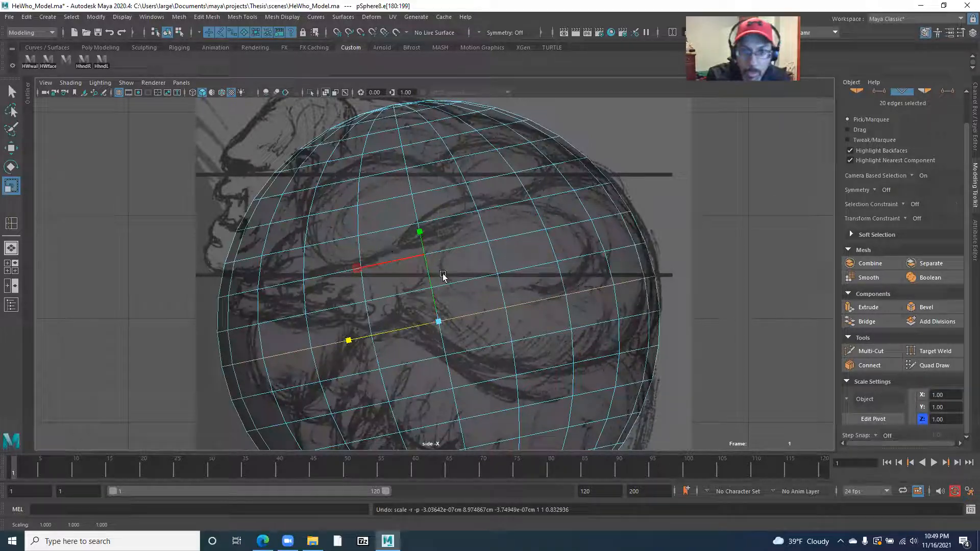
# - Set the scale axis orientation to World and try widening the edge loop along Z by a factor of about 1.07
pyautogui.click(846, 399)
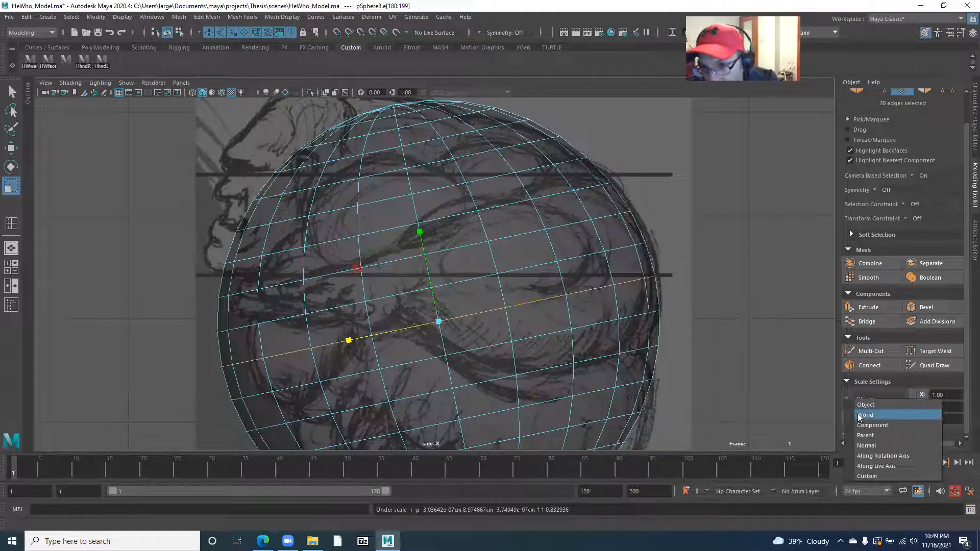
pyautogui.click(865, 415)
pyautogui.moveTo(345, 322); pyautogui.dragTo(337, 324)
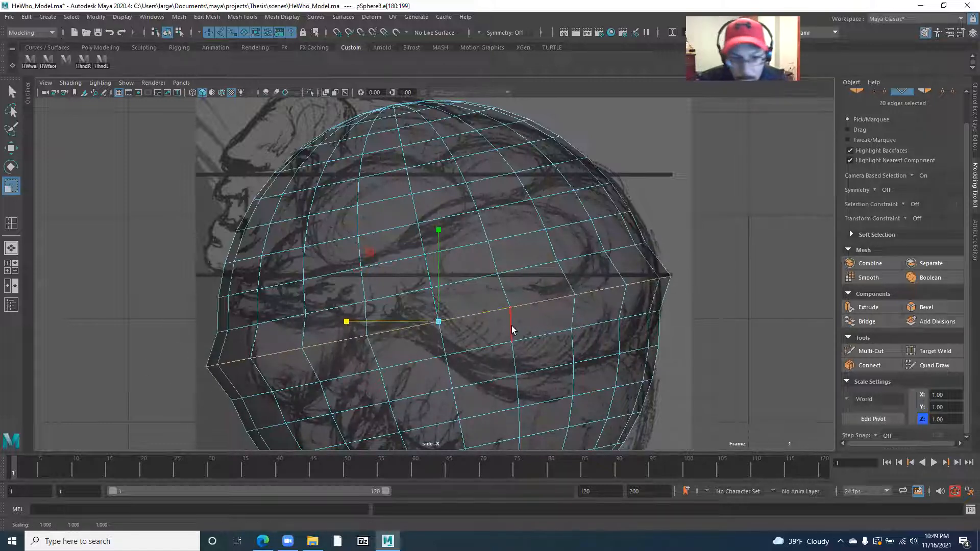
pyautogui.hotkey('ctrl', 'z')
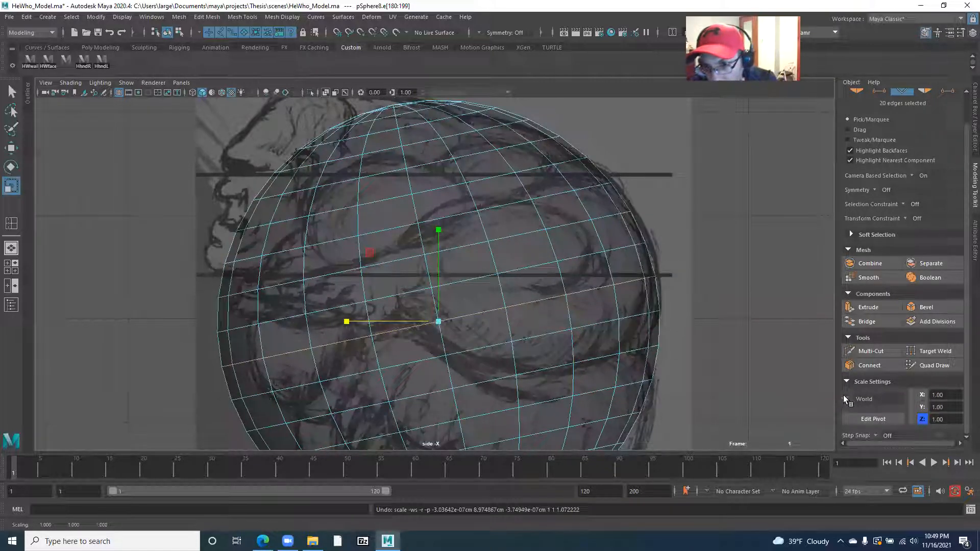
# - Return the scale axis orientation to Object and try narrowing the edge loop along Z by a factor of about 0.93
pyautogui.click(863, 400)
pyautogui.click(868, 401)
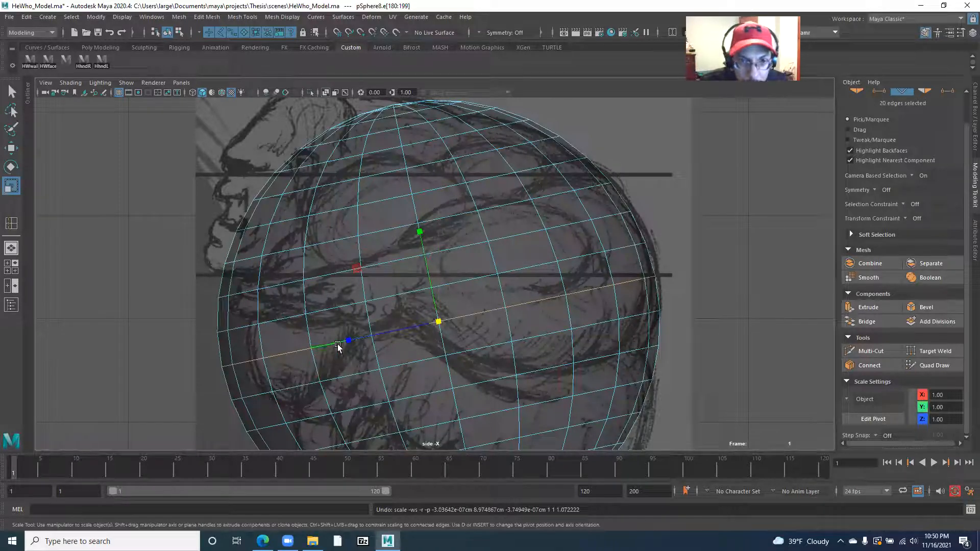
pyautogui.moveTo(350, 341); pyautogui.dragTo(356, 343)
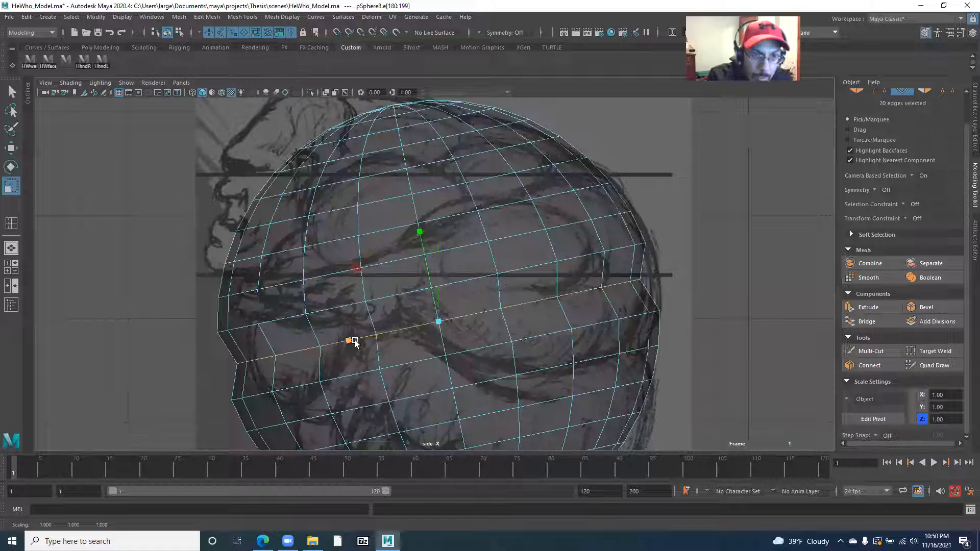
pyautogui.hotkey('ctrl', 'z')
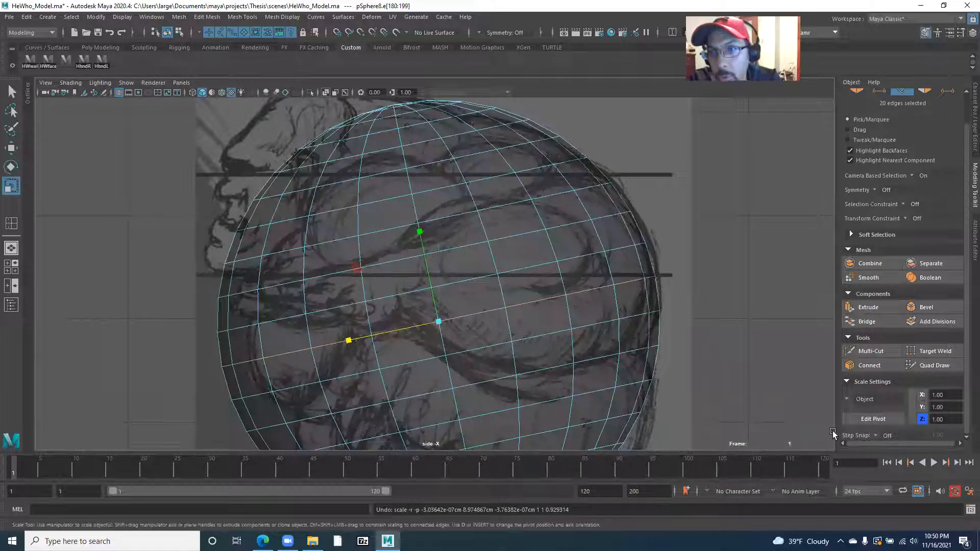
# - Try narrowing the middle edge loop along its object Z axis by a factor of about 0.95
pyautogui.moveTo(349, 341); pyautogui.dragTo(354, 345)
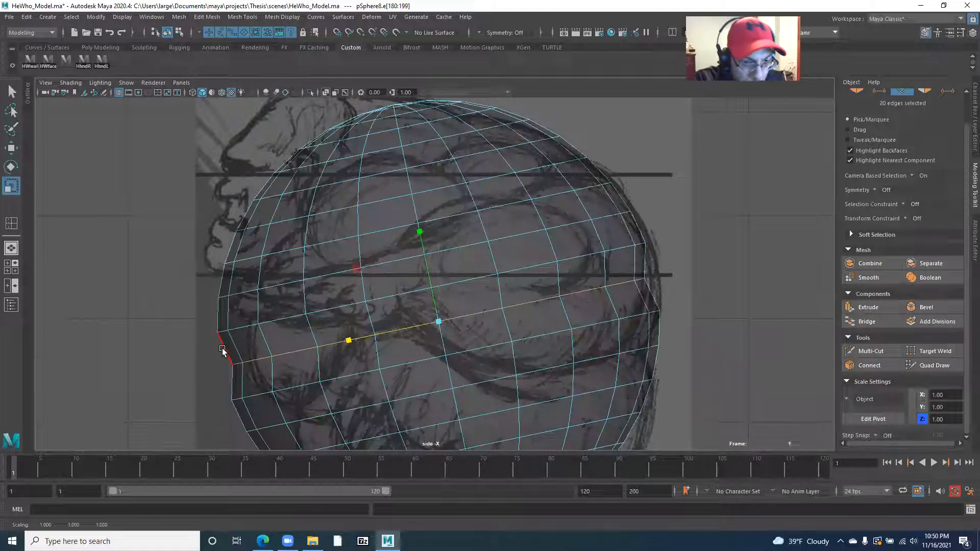
pyautogui.hotkey('ctrl', 'z')
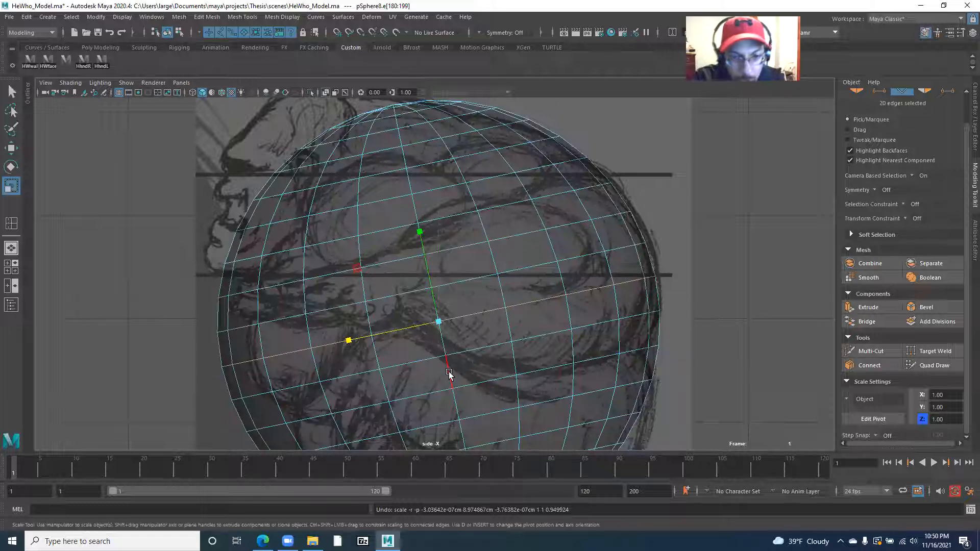
pyautogui.keyDown('alt'); pyautogui.moveTo(289, 409); pyautogui.dragTo(308, 318, button='middle'); pyautogui.keyUp('alt')
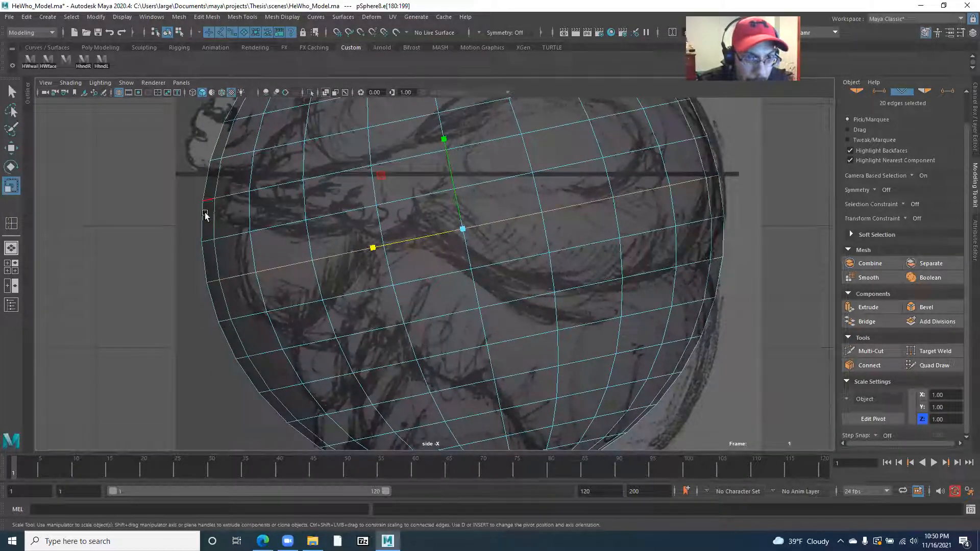
pyautogui.keyDown('alt'); pyautogui.moveTo(361, 304); pyautogui.dragTo(360, 347, button='middle'); pyautogui.keyUp('alt')
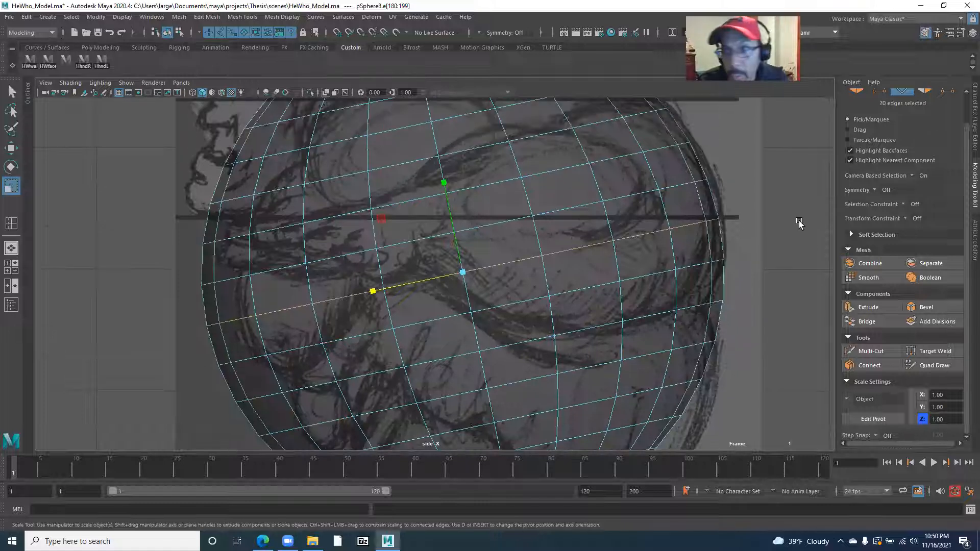
# - Turn on Soft Select and try narrowing the middle edge loop along its object Z axis by a factor of about 0.85
pyautogui.click(852, 234)
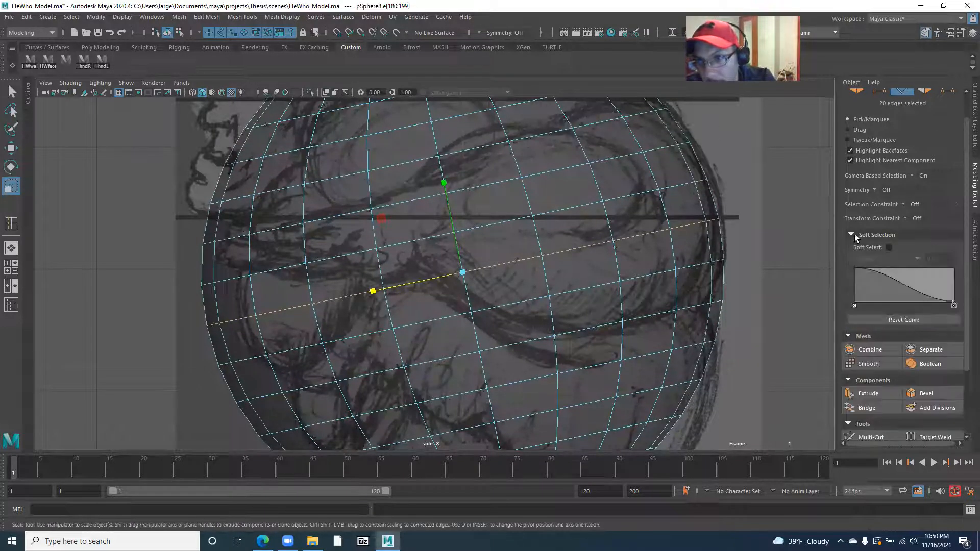
pyautogui.click(889, 247)
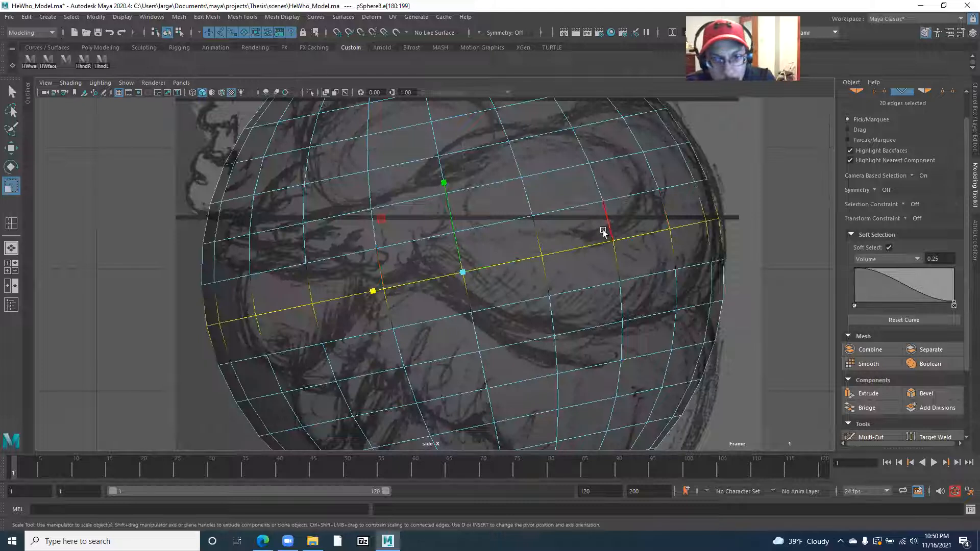
pyautogui.moveTo(371, 294)
pyautogui.mouseDown()
pyautogui.moveTo(384, 289)
pyautogui.moveTo(374, 290)
pyautogui.mouseUp()
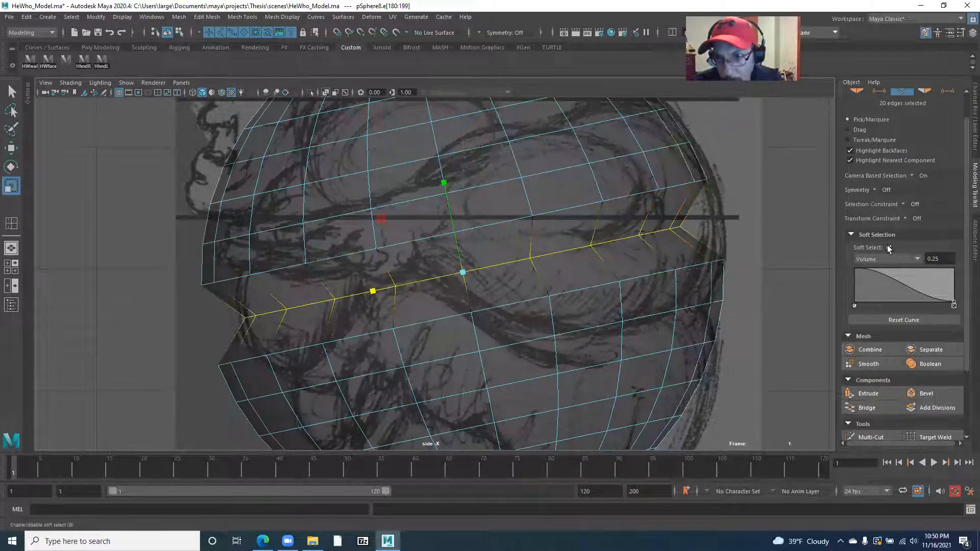
pyautogui.hotkey('ctrl', 'z')
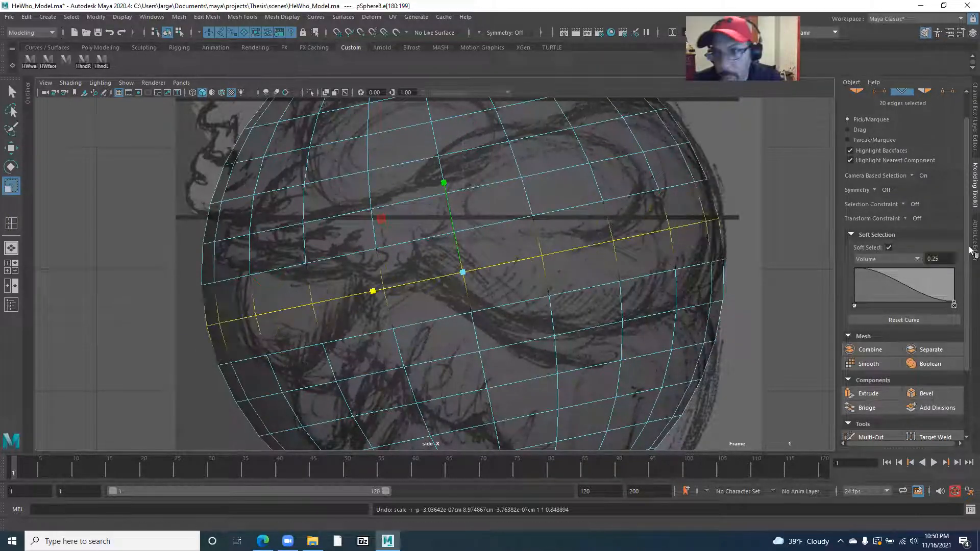
# - Set the soft selection radius to 2.00 and try narrowing the middle edge loop along Z by a factor of about 0.91
pyautogui.moveTo(945, 263); pyautogui.dragTo(915, 260)
pyautogui.write('2')
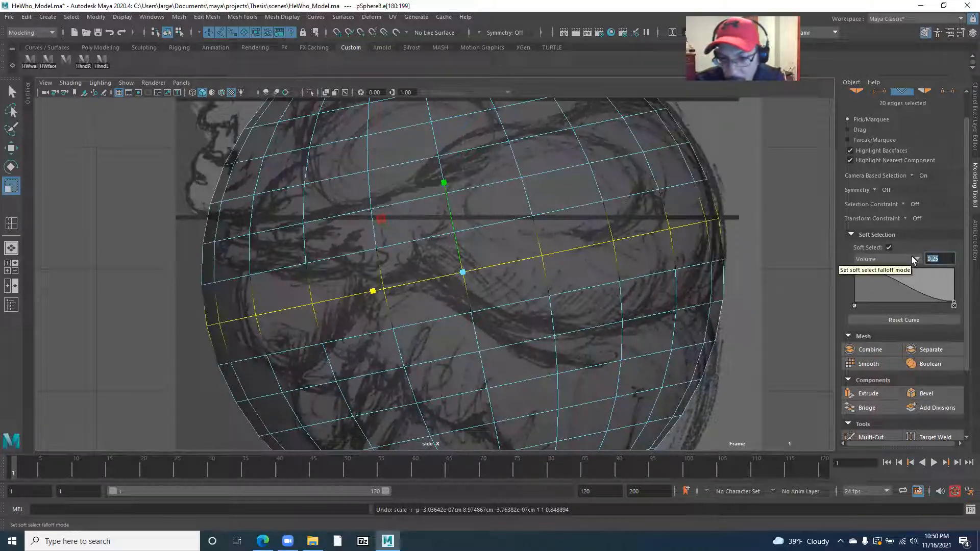
pyautogui.press('Return')
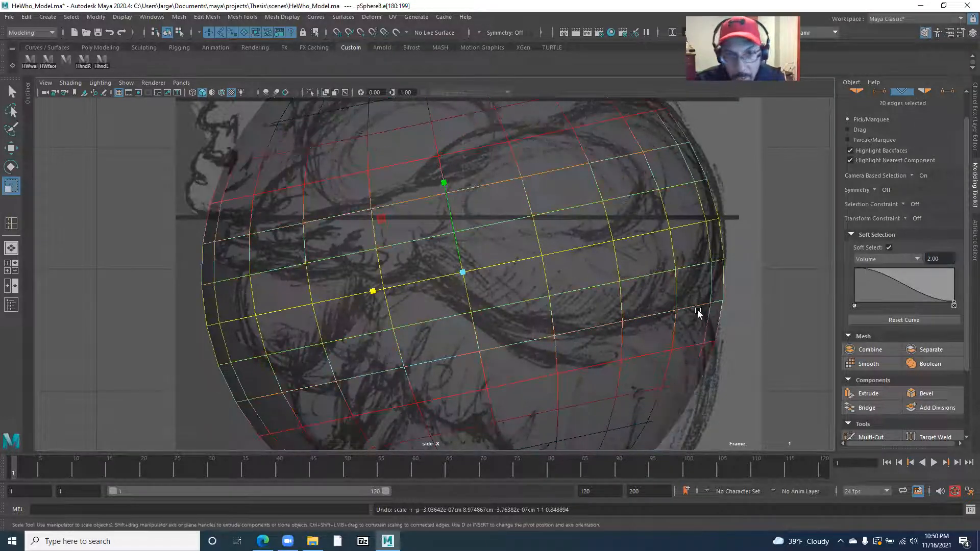
pyautogui.scroll(-4, 442, 360)
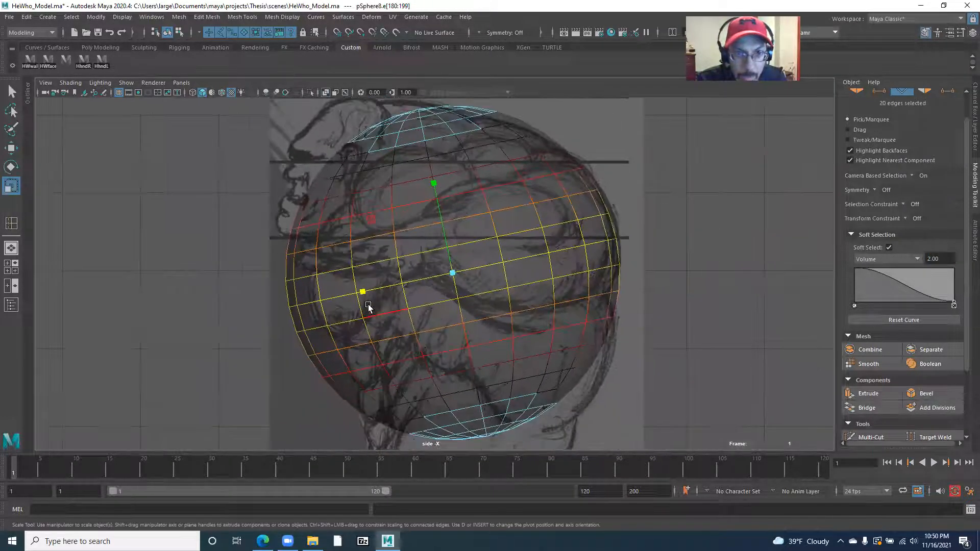
pyautogui.moveTo(363, 291); pyautogui.dragTo(372, 293)
pyautogui.hotkey('ctrl', 'z')
# - Set the soft selection radius to 1.00 and narrow the middle edge loop slightly along its object Z axis
pyautogui.click(930, 259)
pyautogui.write('1')
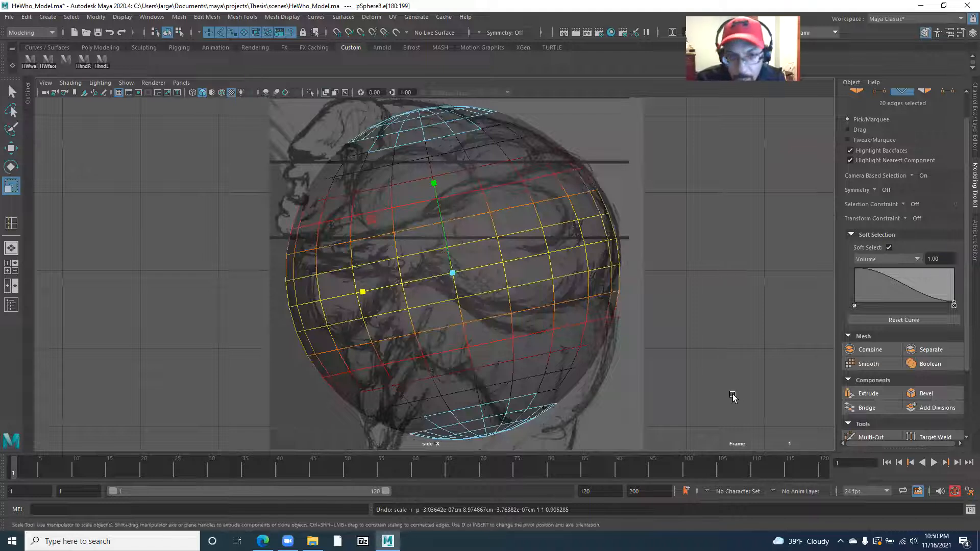
pyautogui.press('Return')
pyautogui.keyDown('alt'); pyautogui.moveTo(324, 313); pyautogui.dragTo(324, 324, button='middle'); pyautogui.keyUp('alt')
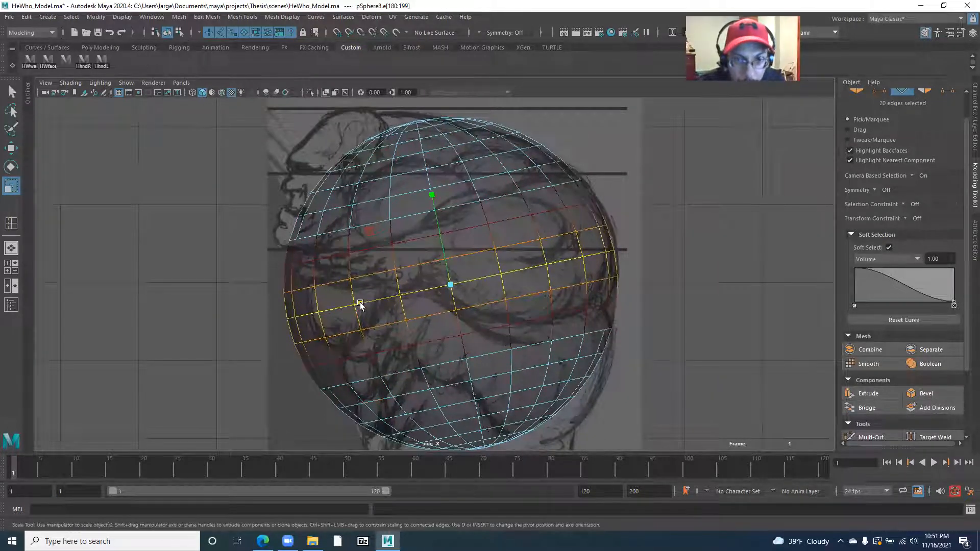
pyautogui.moveTo(360, 305); pyautogui.dragTo(364, 304)
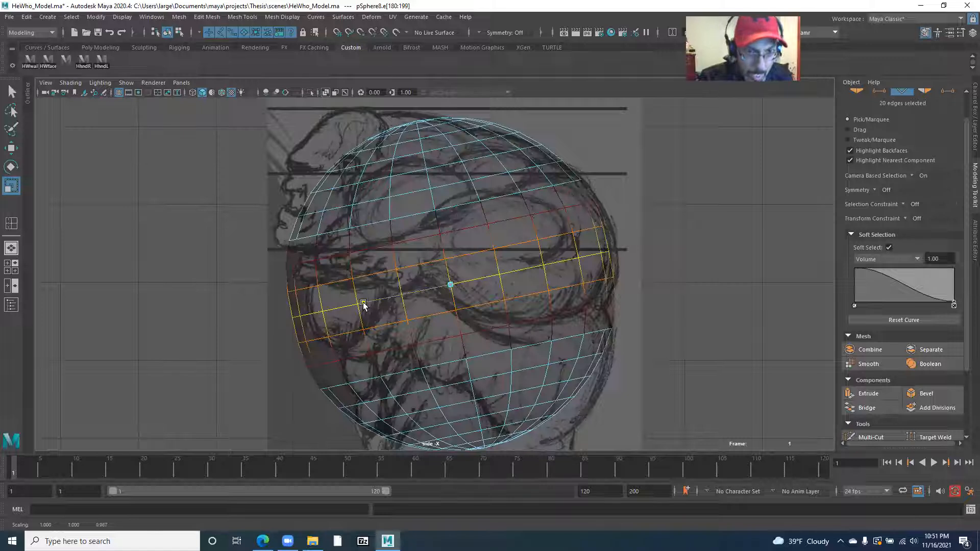
pyautogui.keyDown('alt'); pyautogui.moveTo(361, 302); pyautogui.dragTo(548, 297, button='right'); pyautogui.keyUp('alt')
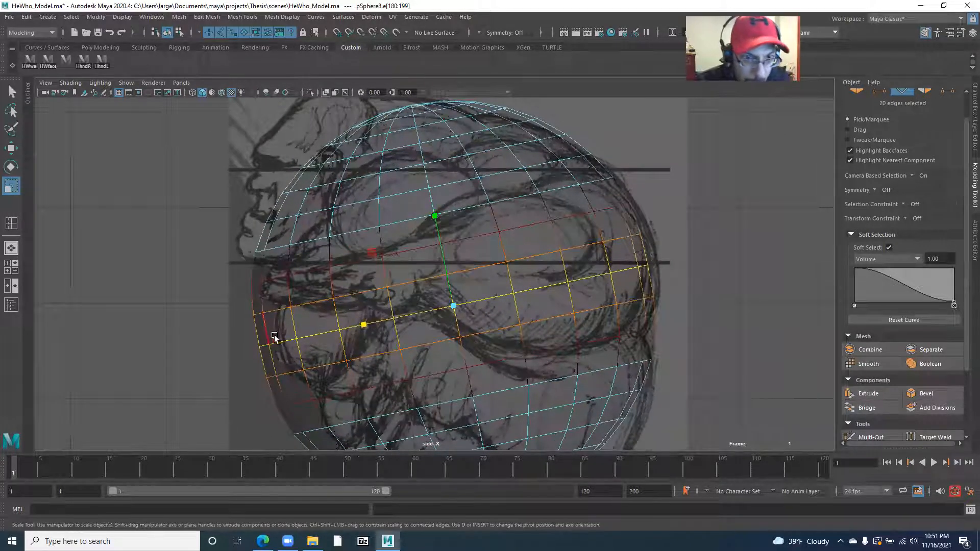
pyautogui.click(657, 285)
pyautogui.hotkey('ctrl', 'z')
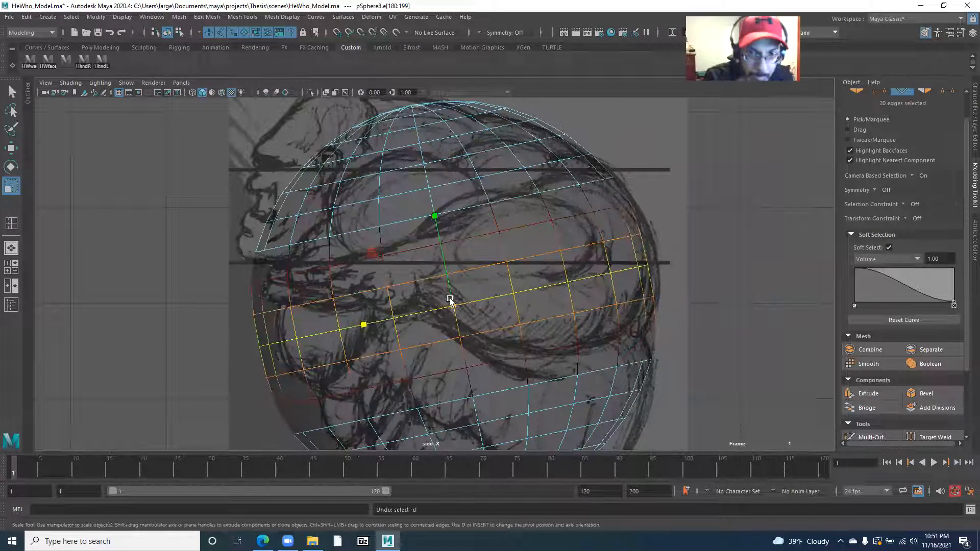
# - Set the Move tool's axis orientation to Object and shift the middle edge loop backward along Z to about -1.97
pyautogui.press('w')
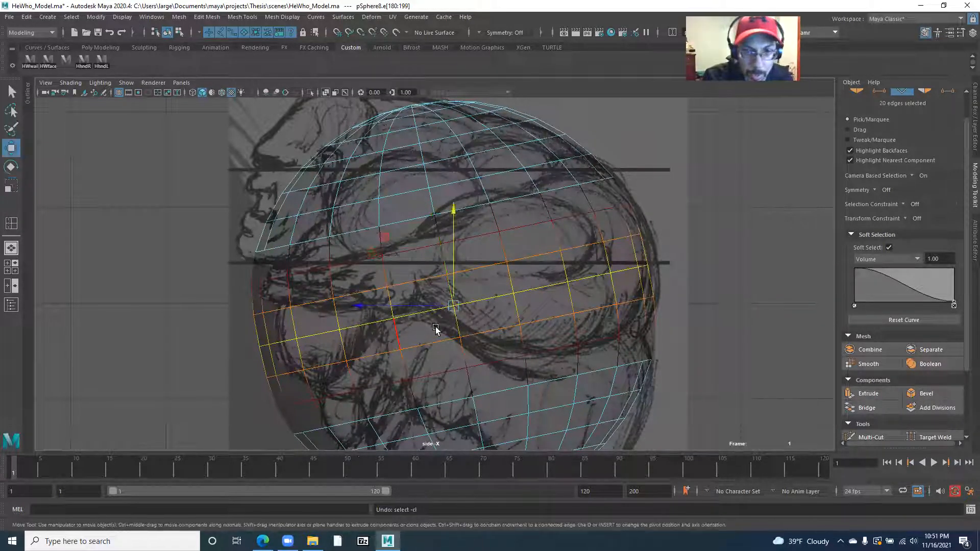
pyautogui.scroll(-3, 899, 388)
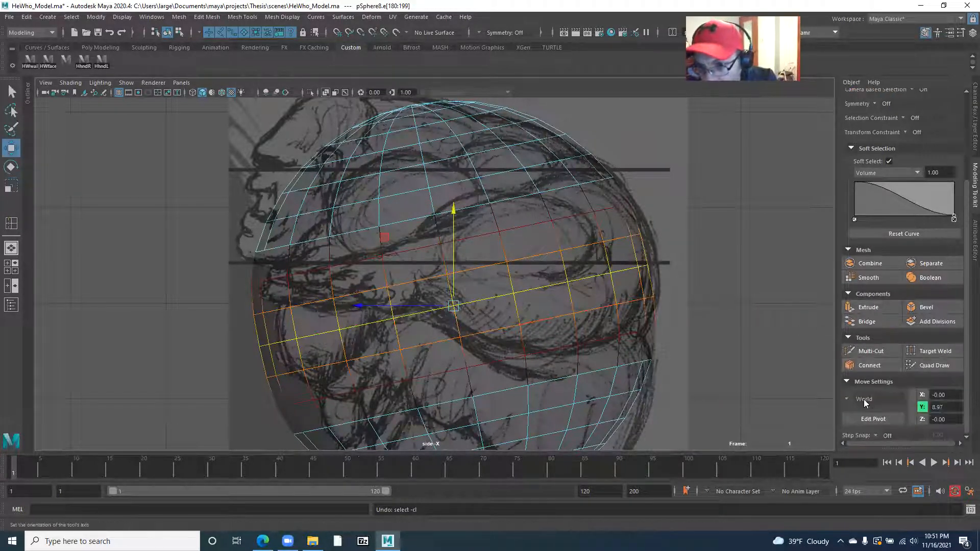
pyautogui.click(848, 401)
pyautogui.click(868, 405)
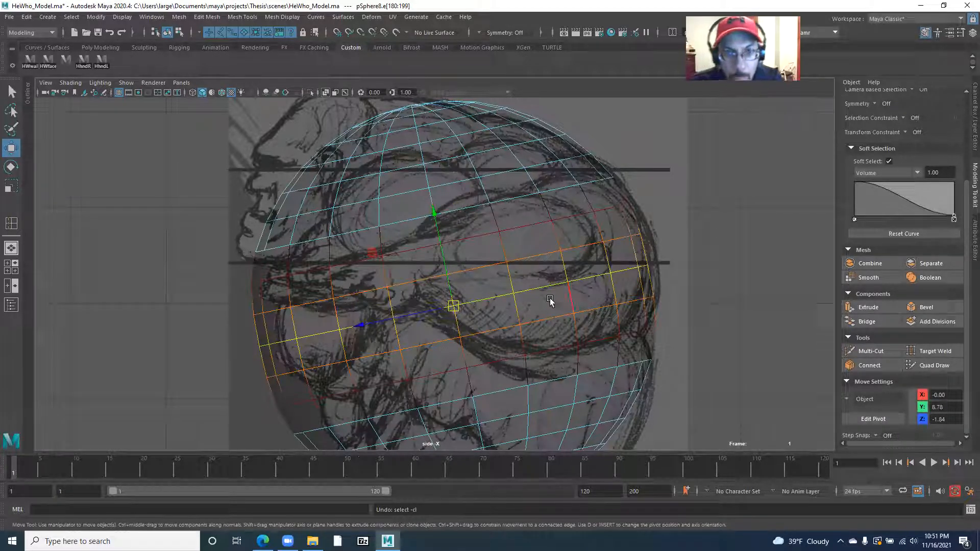
pyautogui.keyDown('alt'); pyautogui.moveTo(416, 309); pyautogui.dragTo(407, 298, button='middle'); pyautogui.keyUp('alt')
pyautogui.moveTo(354, 316); pyautogui.dragTo(365, 316)
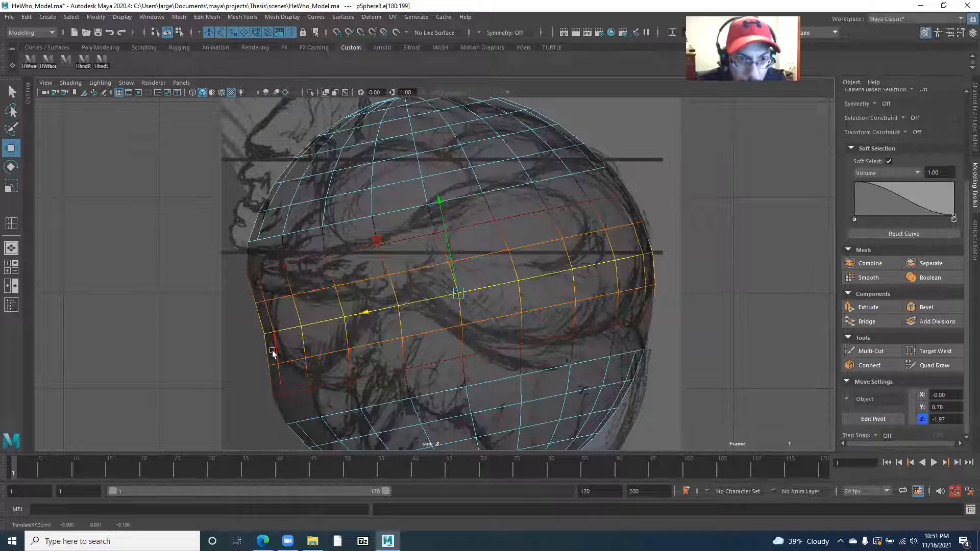
# - Narrow the edge loop two rows below the middle one along Z and shift it backward to about -2.01
pyautogui.keyDown('alt'); pyautogui.moveTo(272, 353); pyautogui.dragTo(256, 280, button='middle'); pyautogui.keyUp('alt')
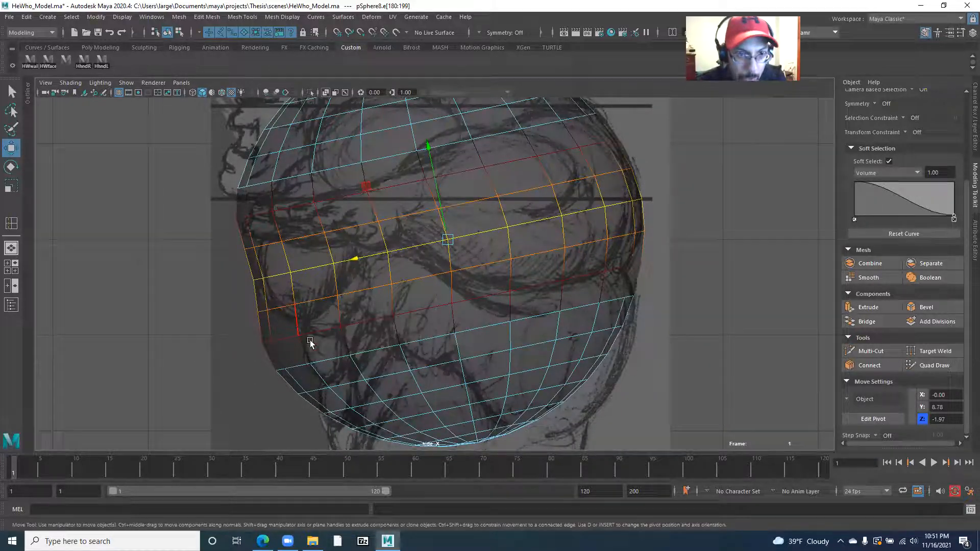
pyautogui.keyDown('alt'); pyautogui.moveTo(294, 322); pyautogui.dragTo(312, 284, button='middle'); pyautogui.keyUp('alt')
pyautogui.keyDown('alt'); pyautogui.moveTo(312, 284); pyautogui.dragTo(482, 385, button='right'); pyautogui.keyUp('alt')
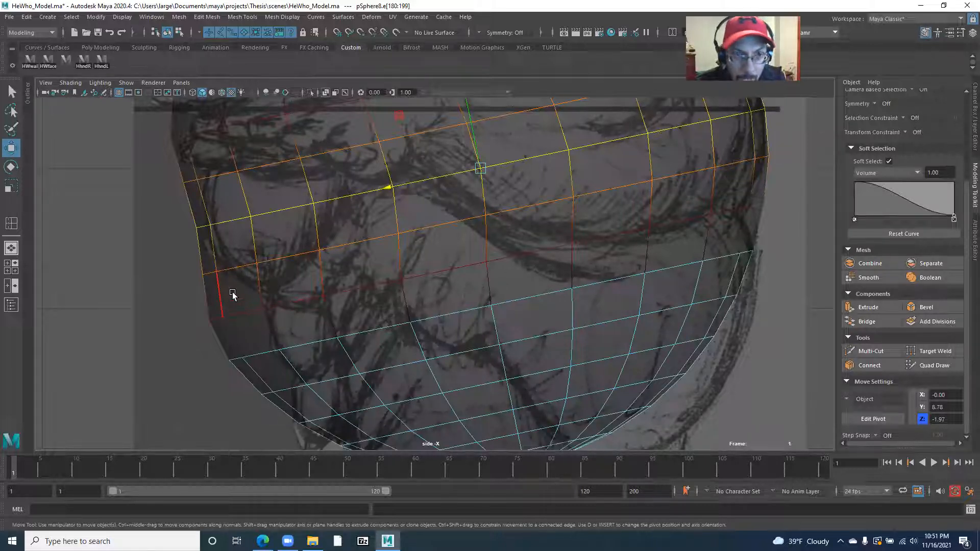
pyautogui.doubleClick(306, 301)
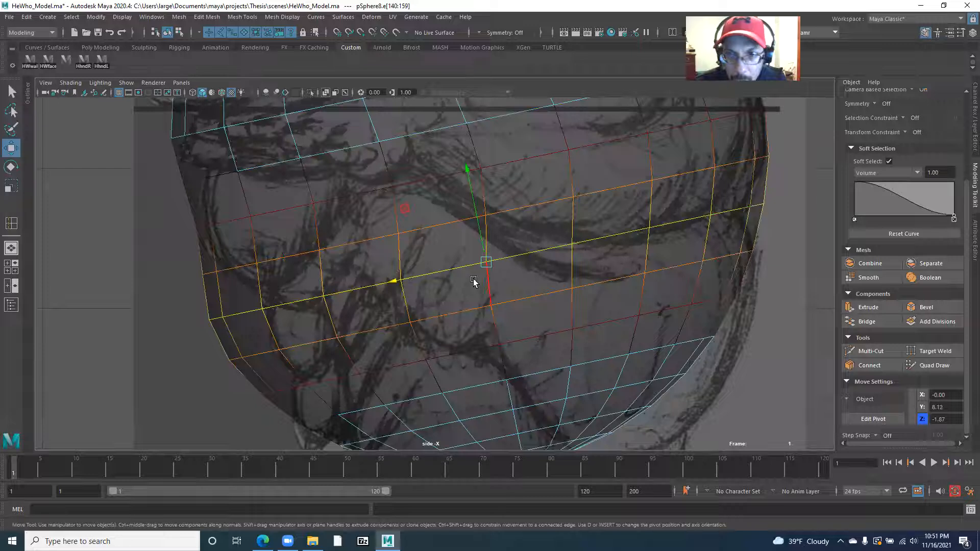
pyautogui.keyDown('alt'); pyautogui.moveTo(474, 287); pyautogui.dragTo(424, 269, button='right'); pyautogui.keyUp('alt')
pyautogui.keyDown('alt'); pyautogui.moveTo(424, 269); pyautogui.dragTo(419, 289, button='middle'); pyautogui.keyUp('alt')
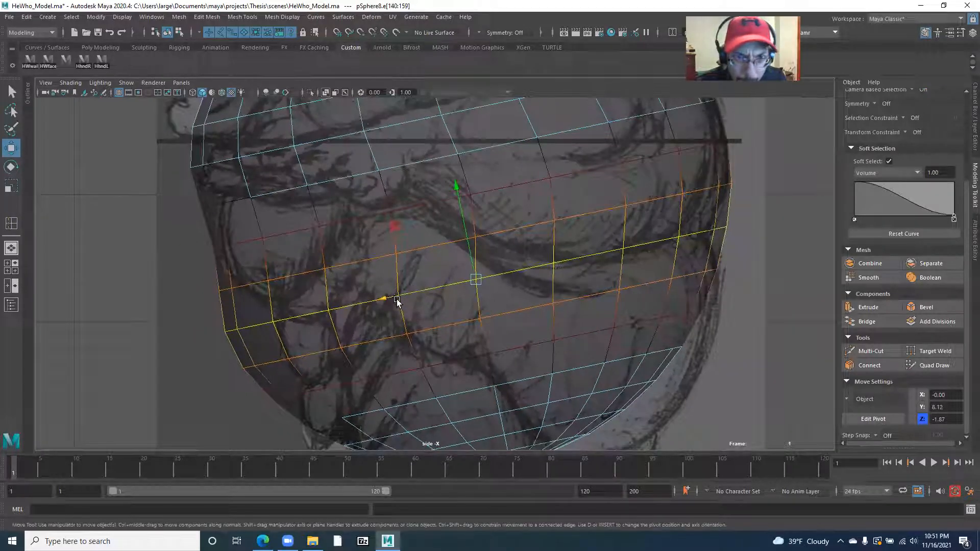
pyautogui.press('r')
pyautogui.moveTo(384, 299); pyautogui.dragTo(396, 300)
pyautogui.press('w')
pyautogui.moveTo(384, 300); pyautogui.dragTo(400, 295, button='middle')
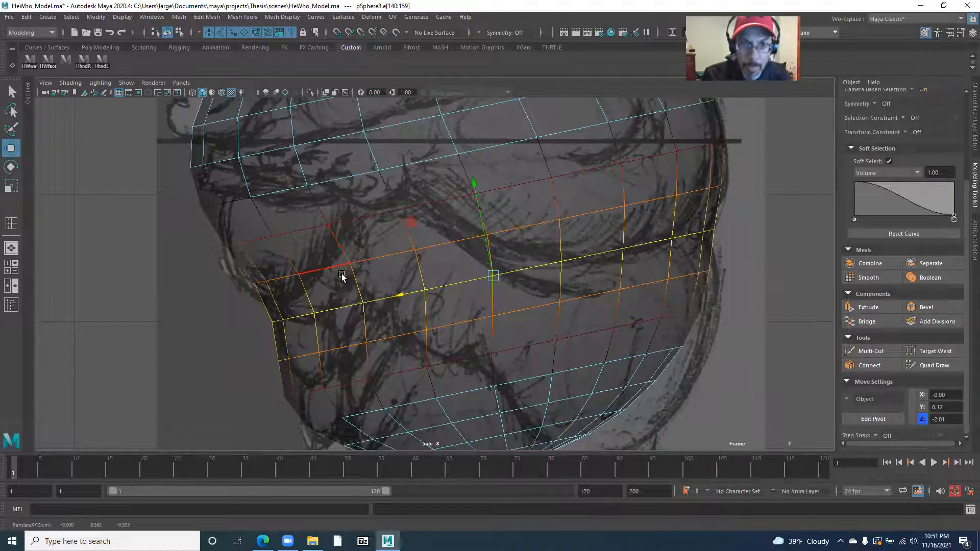
# - Scale the soft-selected area around the next loop up closer together along Y and lower that loop to about Y 8.28
pyautogui.keyDown('alt'); pyautogui.moveTo(323, 245); pyautogui.dragTo(320, 285, button='middle'); pyautogui.keyUp('alt')
pyautogui.click(317, 301)
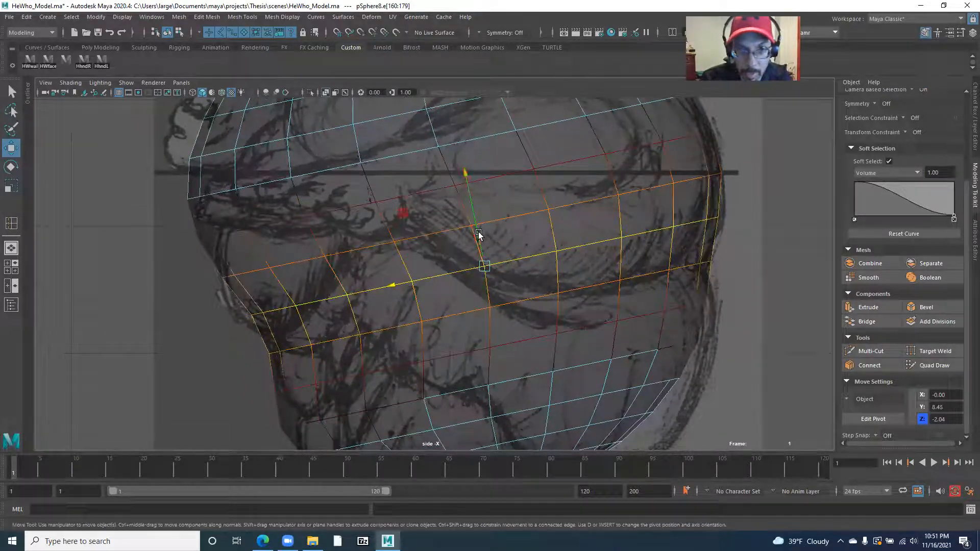
pyautogui.press('r')
pyautogui.moveTo(467, 189); pyautogui.dragTo(469, 211)
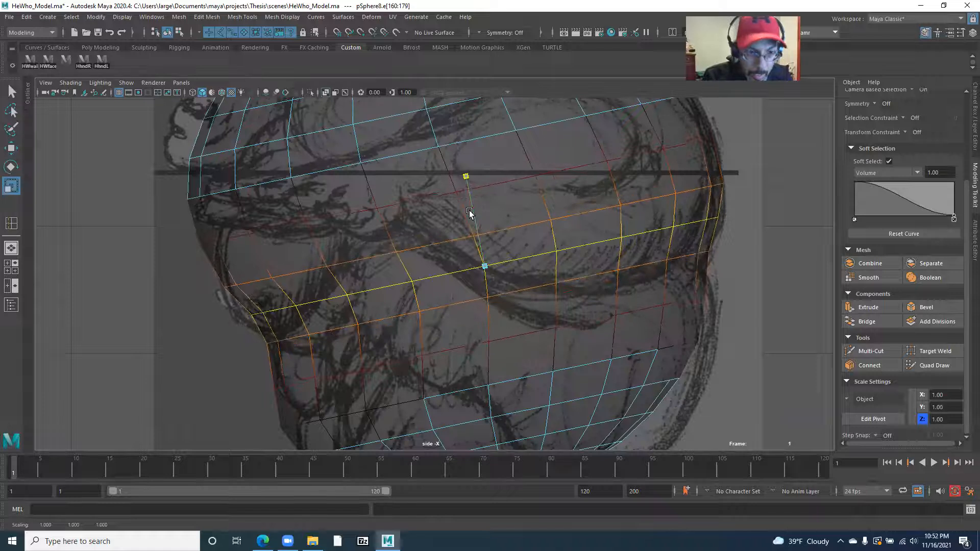
pyautogui.press('w')
pyautogui.moveTo(466, 176); pyautogui.dragTo(471, 196)
# - Select the upper chest edge loop near the horizontal guide line and try lowering it along object Y by about 0.2
pyautogui.keyDown('alt'); pyautogui.moveTo(449, 256); pyautogui.dragTo(373, 265, button='middle'); pyautogui.keyUp('alt')
pyautogui.keyDown('alt'); pyautogui.moveTo(291, 243); pyautogui.dragTo(299, 275, button='middle'); pyautogui.keyUp('alt')
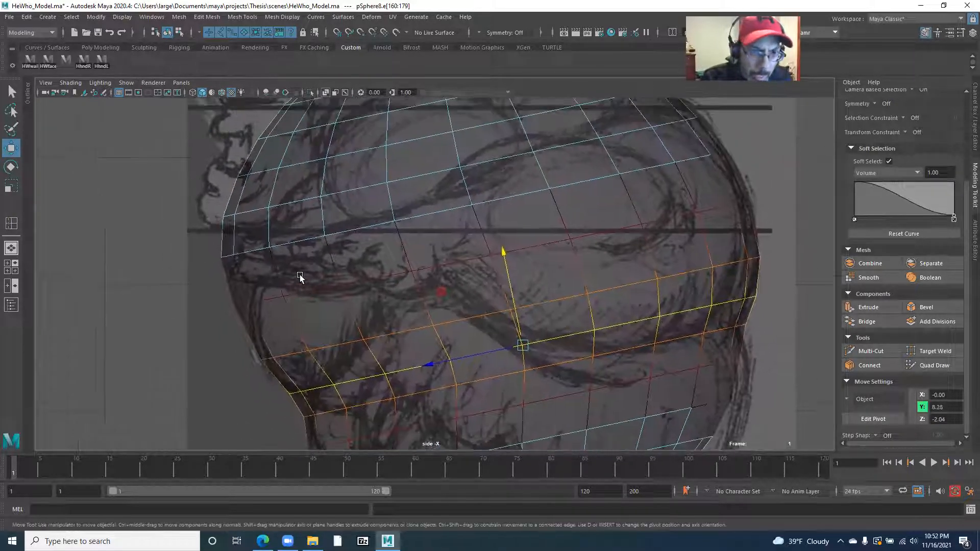
pyautogui.scroll(2, 322, 270)
pyautogui.doubleClick(346, 225)
pyautogui.keyDown('alt'); pyautogui.moveTo(345, 225); pyautogui.dragTo(344, 248, button='middle'); pyautogui.keyUp('alt')
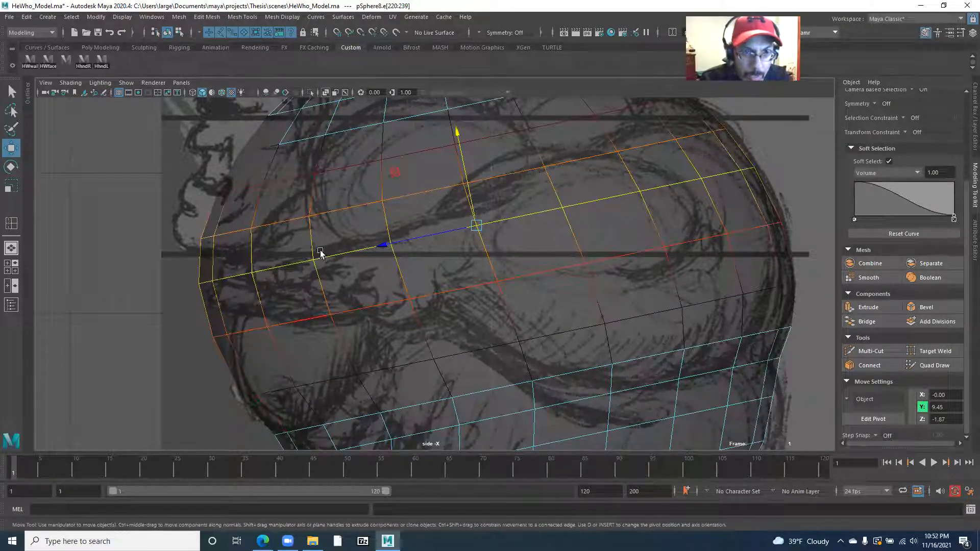
pyautogui.moveTo(456, 135); pyautogui.dragTo(466, 166)
pyautogui.hotkey('ctrl', 'z')
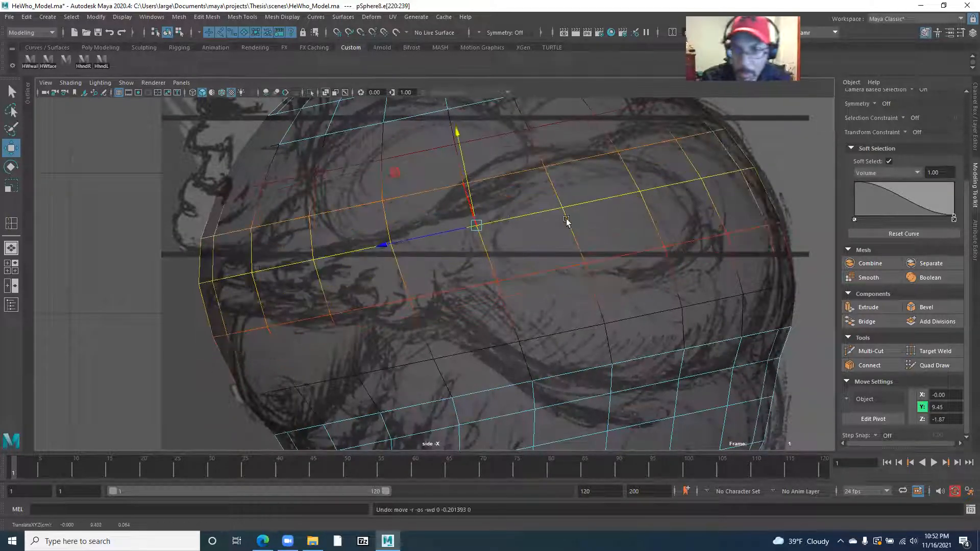
# - Set the soft selection radius to 1.50, then lower the upper chest loop along Y and shift it backward along Z
pyautogui.scroll(3, 919, 187)
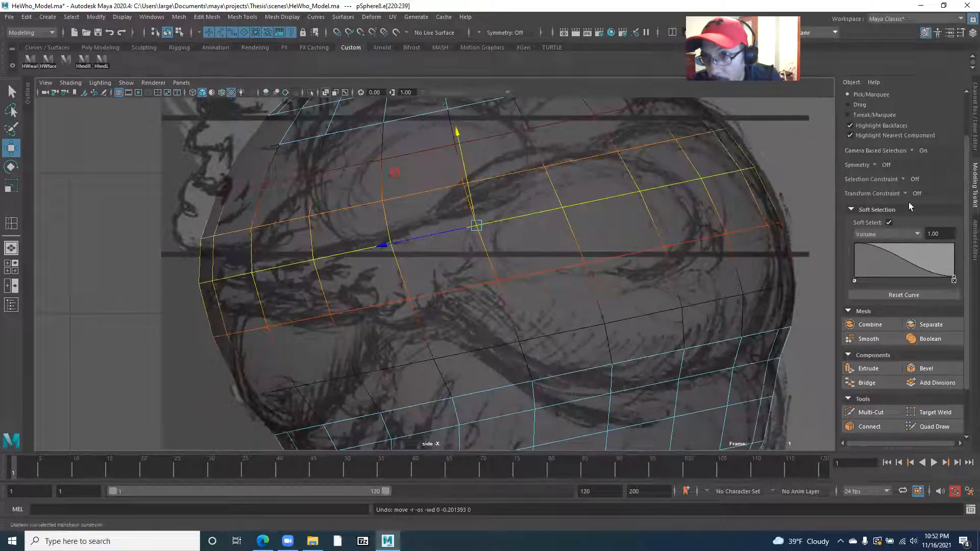
pyautogui.click(935, 235)
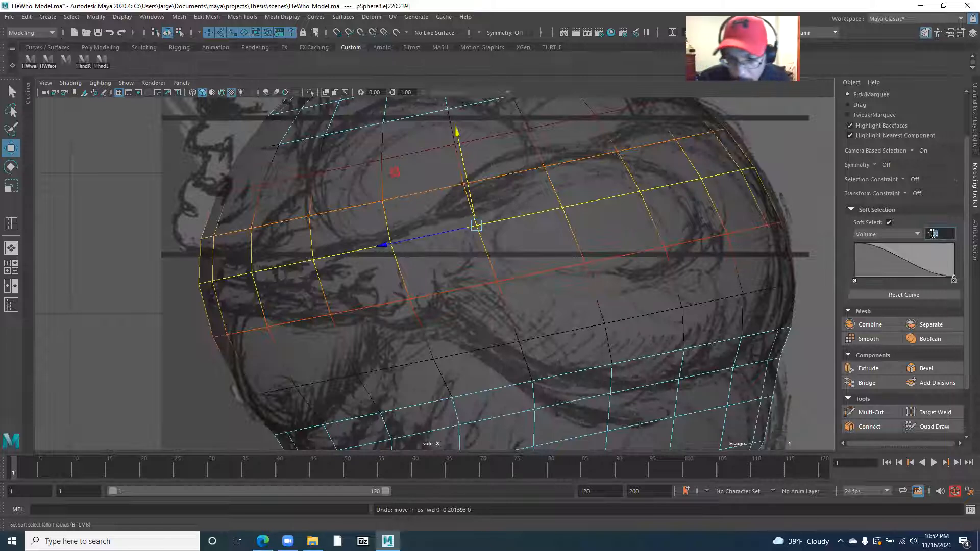
pyautogui.write('1.5')
pyautogui.press('Return')
pyautogui.moveTo(457, 135); pyautogui.dragTo(462, 162)
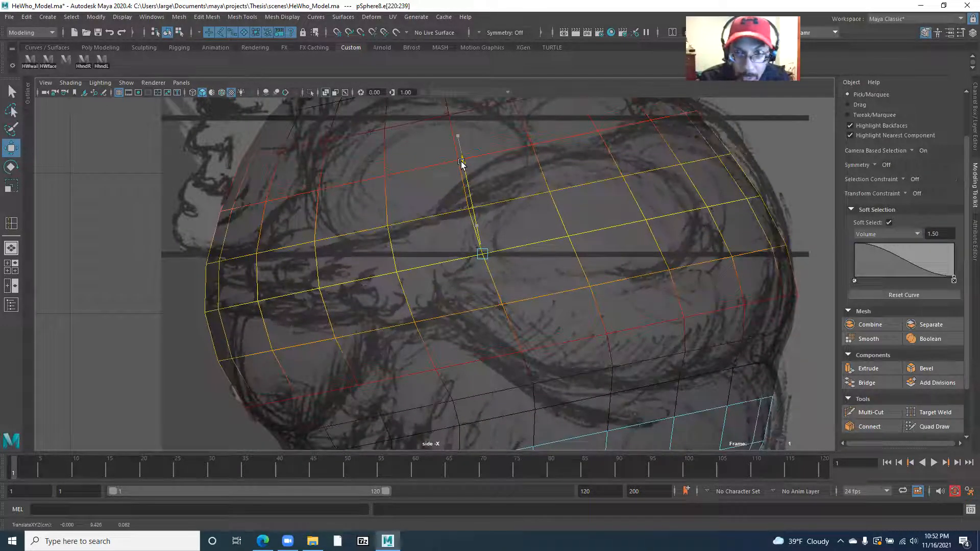
pyautogui.moveTo(393, 273); pyautogui.dragTo(409, 267)
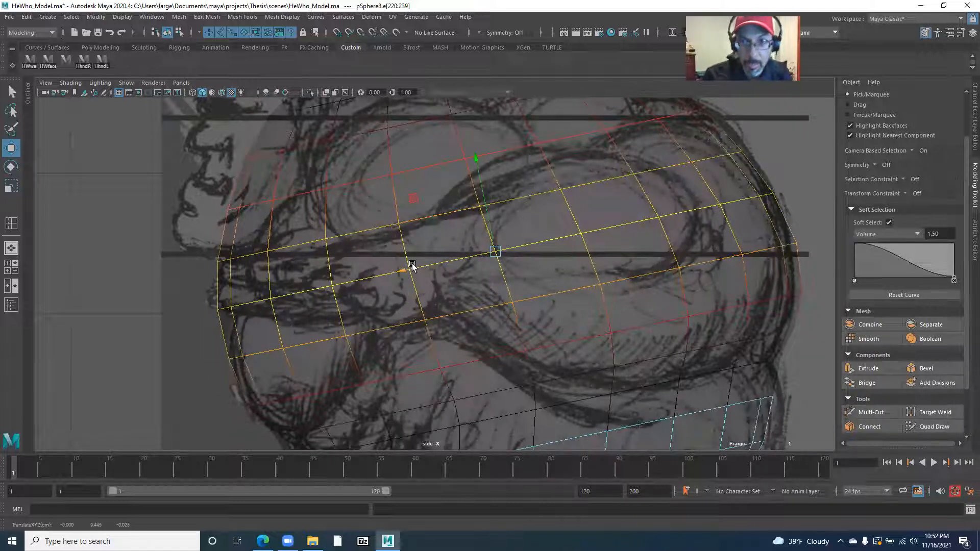
# - Narrow the upper chest loop slightly along Z and nudge it forward to fit the side sketch
pyautogui.press('r')
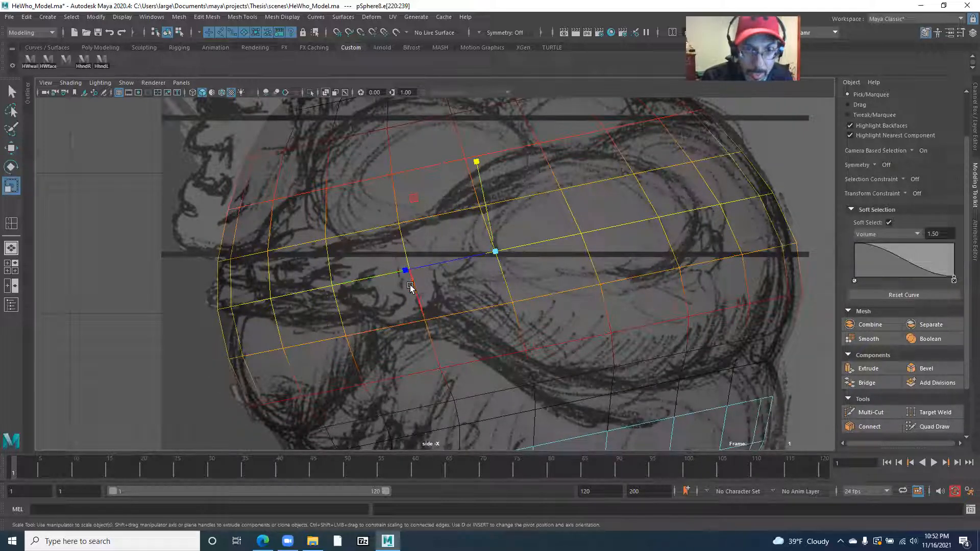
pyautogui.moveTo(407, 275); pyautogui.dragTo(409, 276)
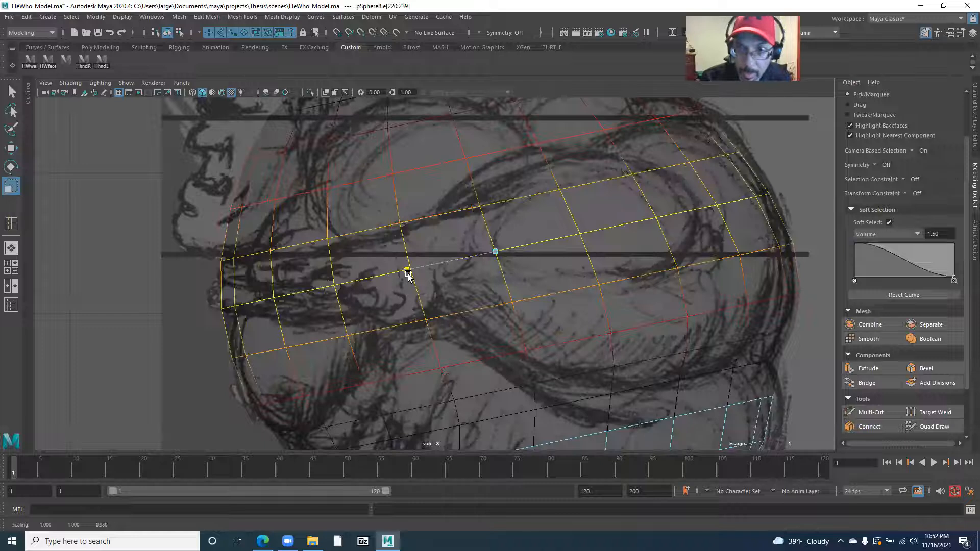
pyautogui.press('w')
pyautogui.moveTo(407, 276); pyautogui.dragTo(400, 273)
# - Select the lower chest edge loop and nudge it slightly forward along Z
pyautogui.doubleClick(452, 365)
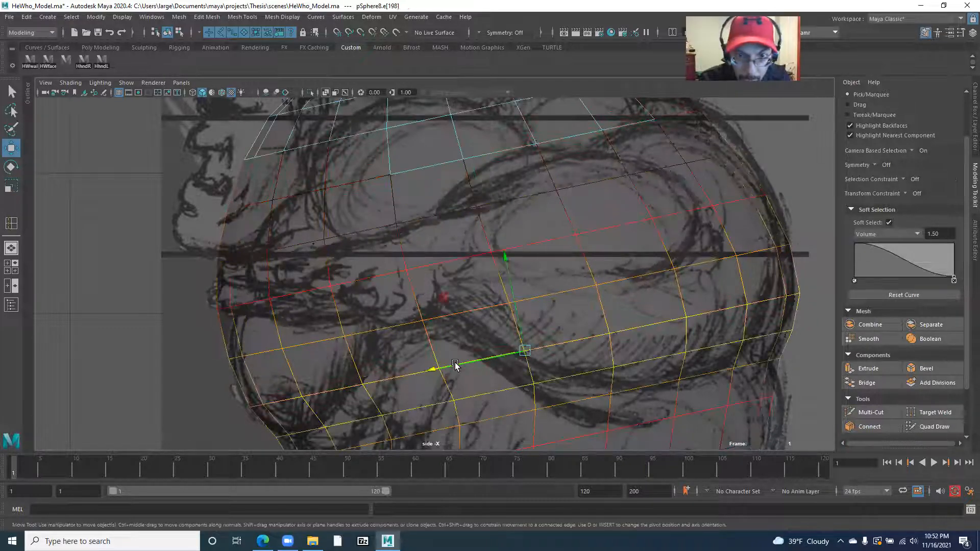
pyautogui.moveTo(387, 316)
pyautogui.keyDown('alt'); pyautogui.mouseDown(button='middle')
pyautogui.moveTo(372, 235)
pyautogui.moveTo(379, 310)
pyautogui.mouseUp(button='middle'); pyautogui.keyUp('alt')
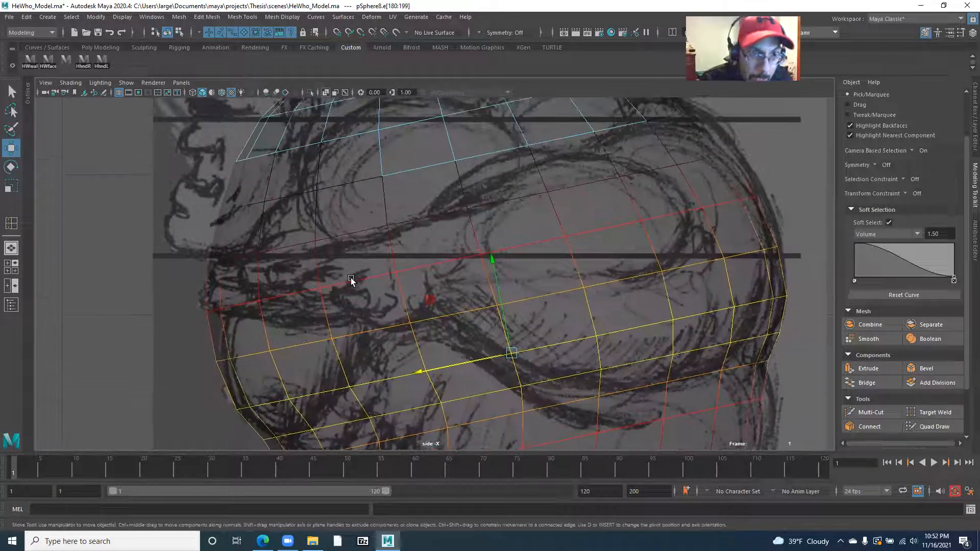
# - Reselect the upper chest edge loop, set the soft selection radius to 0.75, and nudge the loop slightly backward along Z
pyautogui.doubleClick(375, 277)
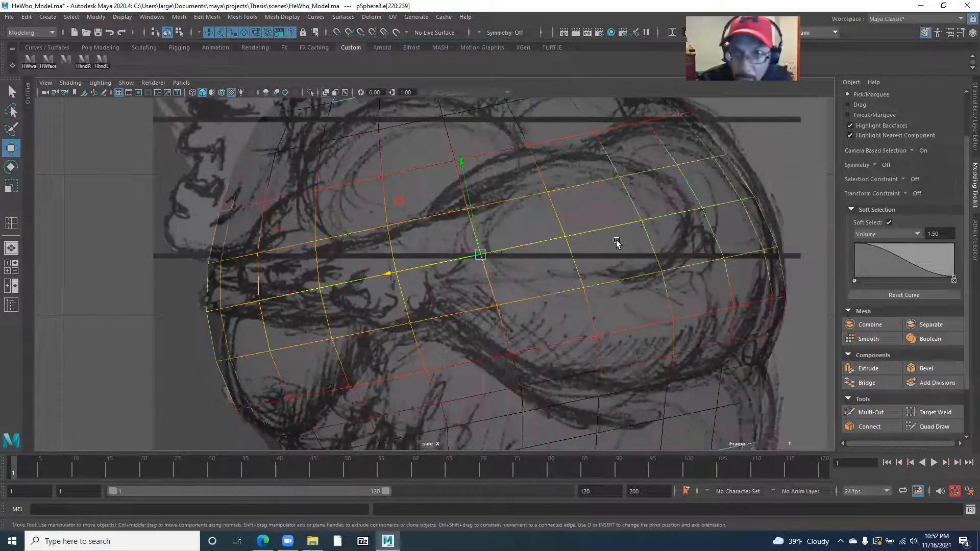
pyautogui.moveTo(932, 233); pyautogui.dragTo(919, 234)
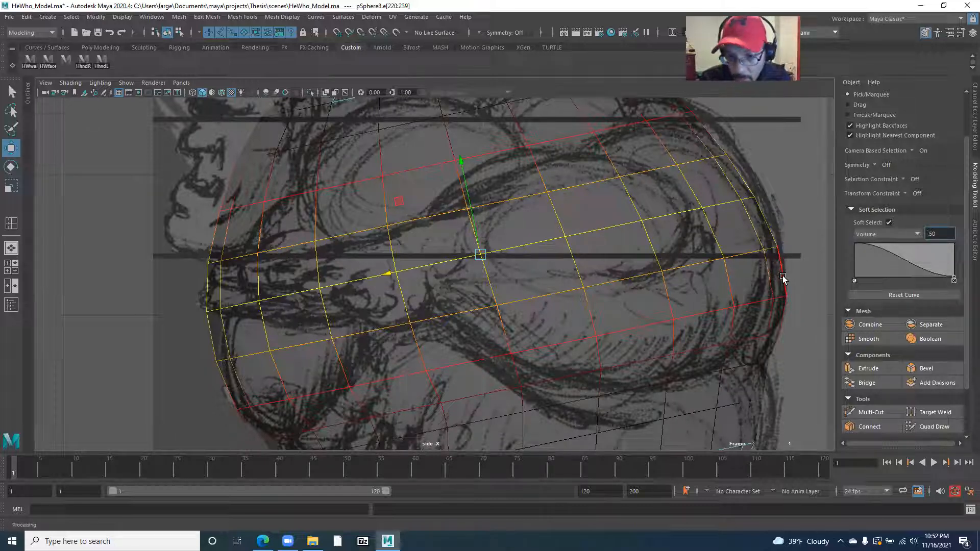
pyautogui.write('0')
pyautogui.press('Return')
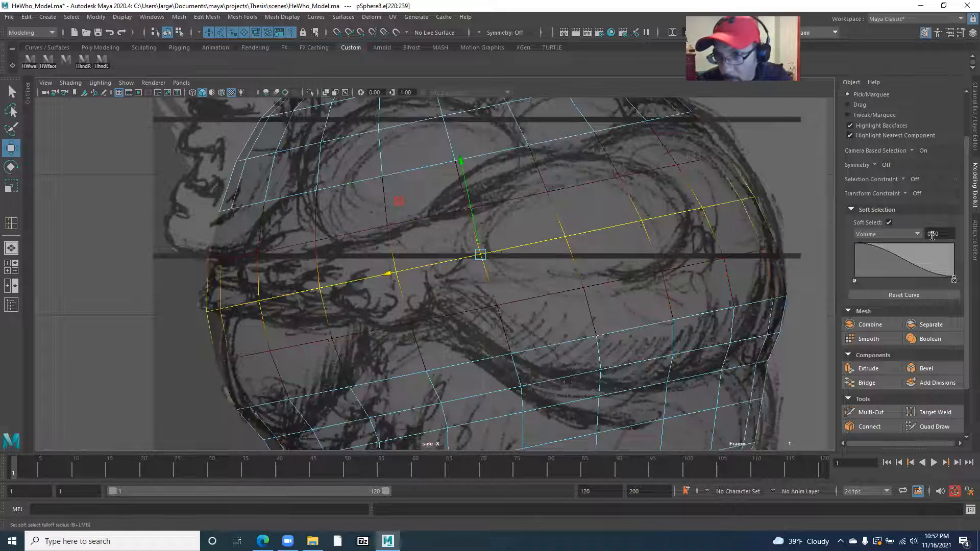
pyautogui.write('0.75')
pyautogui.press('Return')
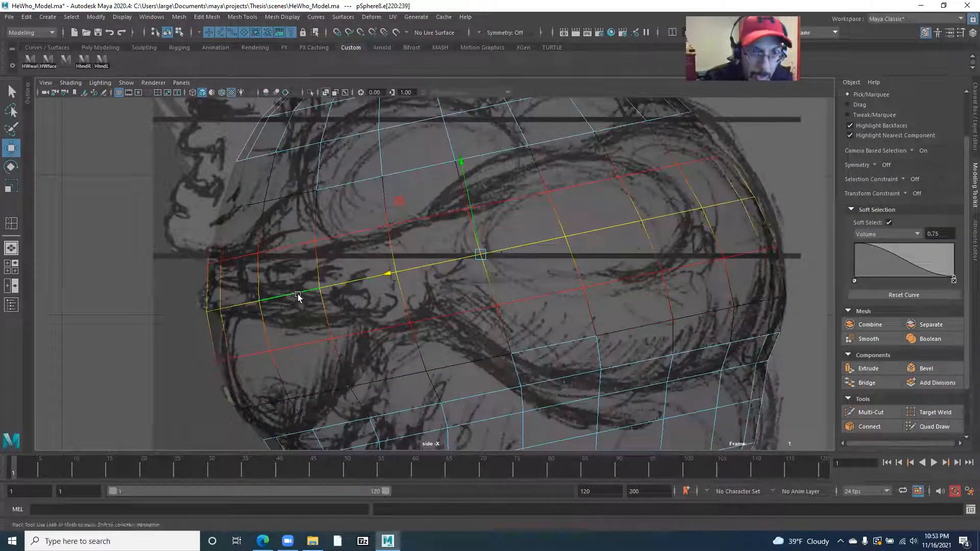
pyautogui.keyDown('alt'); pyautogui.moveTo(300, 295); pyautogui.dragTo(297, 297, button='middle'); pyautogui.keyUp('alt')
pyautogui.moveTo(382, 276); pyautogui.dragTo(391, 277)
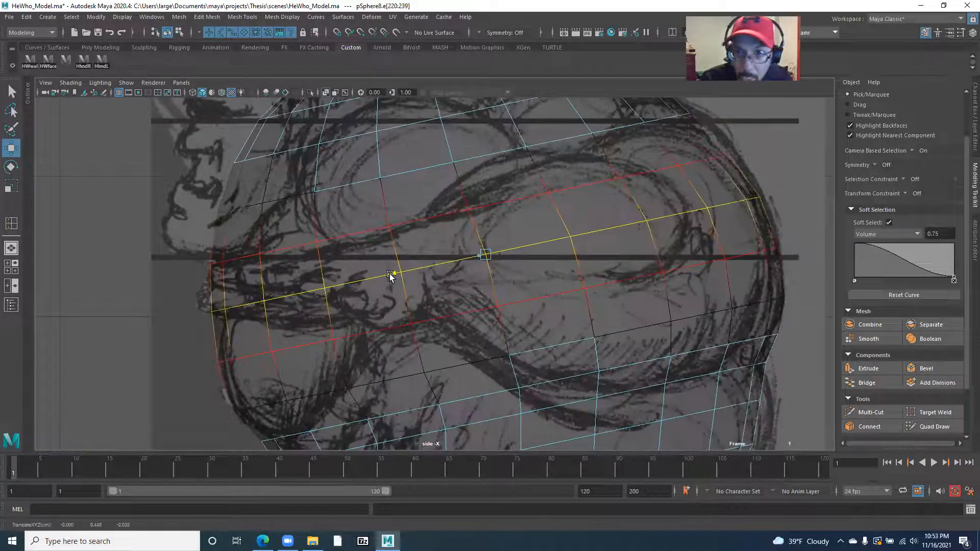
# - Scale the upper chest loop narrower along Z, and undo a trial scale along Y
pyautogui.press('r')
pyautogui.moveTo(388, 277); pyautogui.dragTo(402, 273)
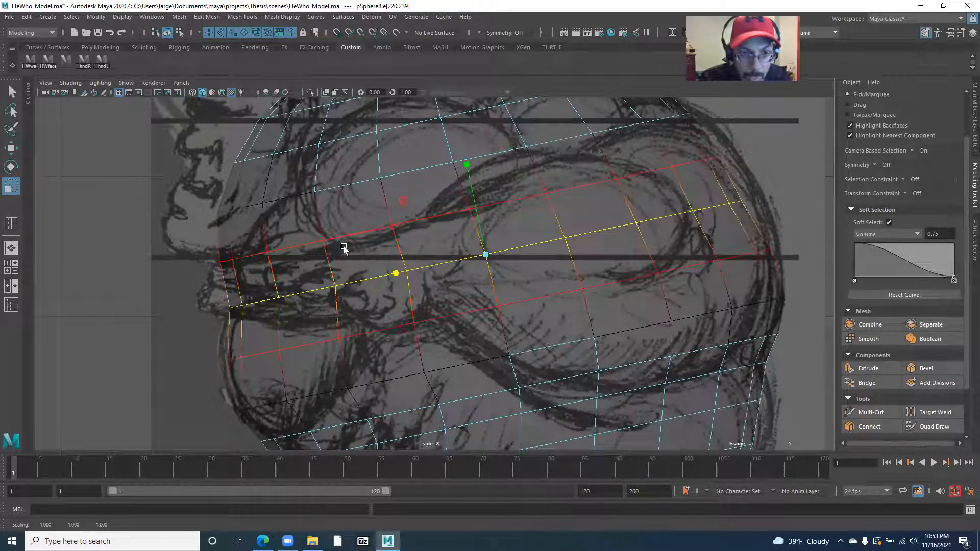
pyautogui.click(467, 164)
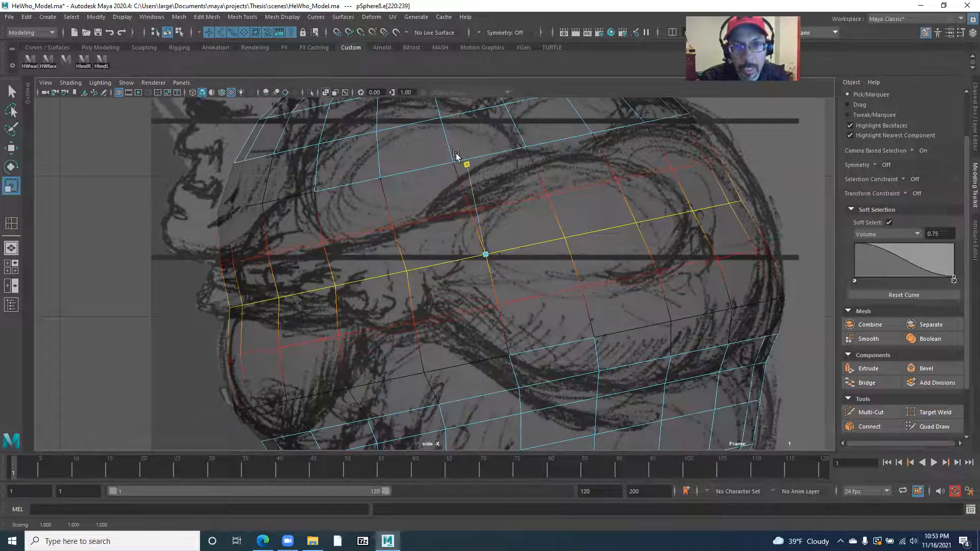
pyautogui.hotkey('ctrl', 'z')
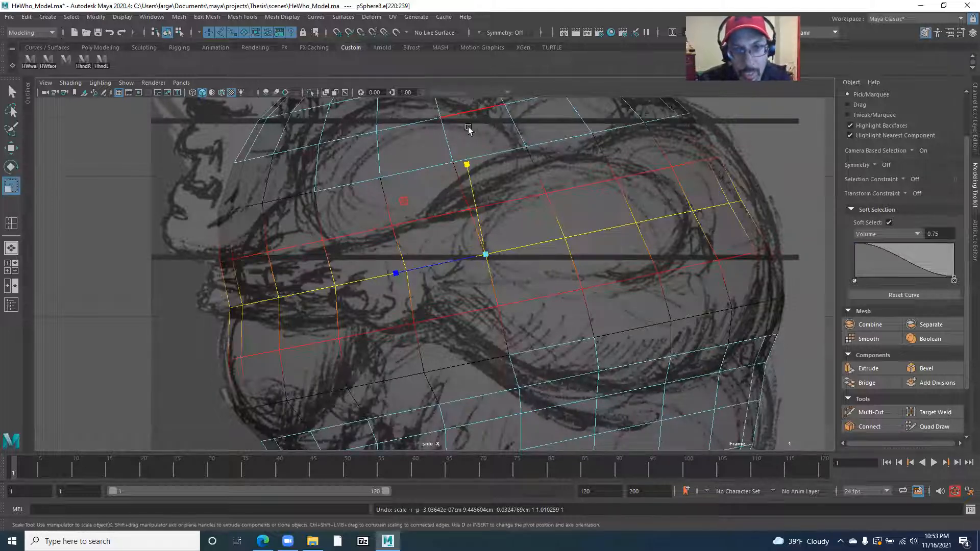
# - Shift the upper chest loop a little farther backward along Z and widen it slightly to reach the sketched chest and back outlines
pyautogui.click(402, 277)
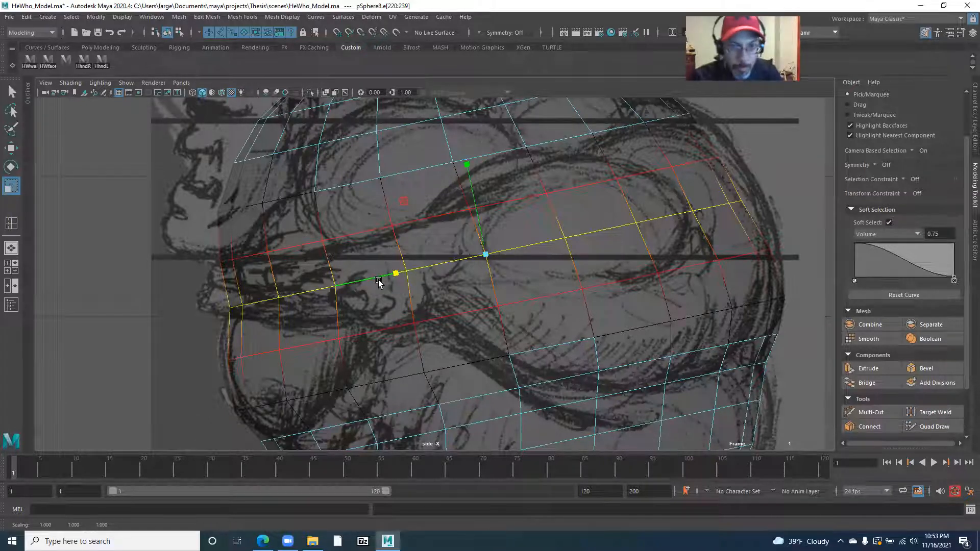
pyautogui.moveTo(393, 275); pyautogui.dragTo(400, 274)
pyautogui.press('w')
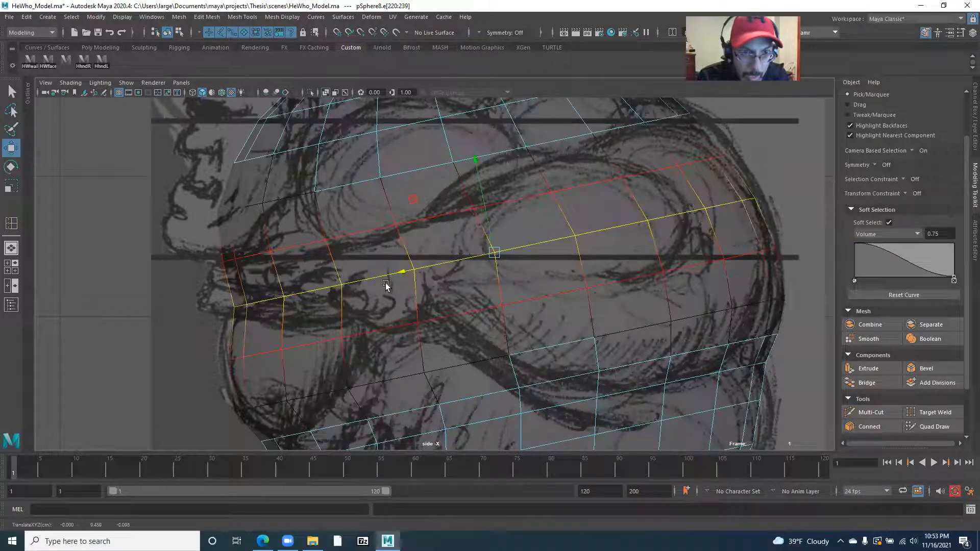
pyautogui.press('r')
pyautogui.moveTo(404, 274); pyautogui.dragTo(402, 276)
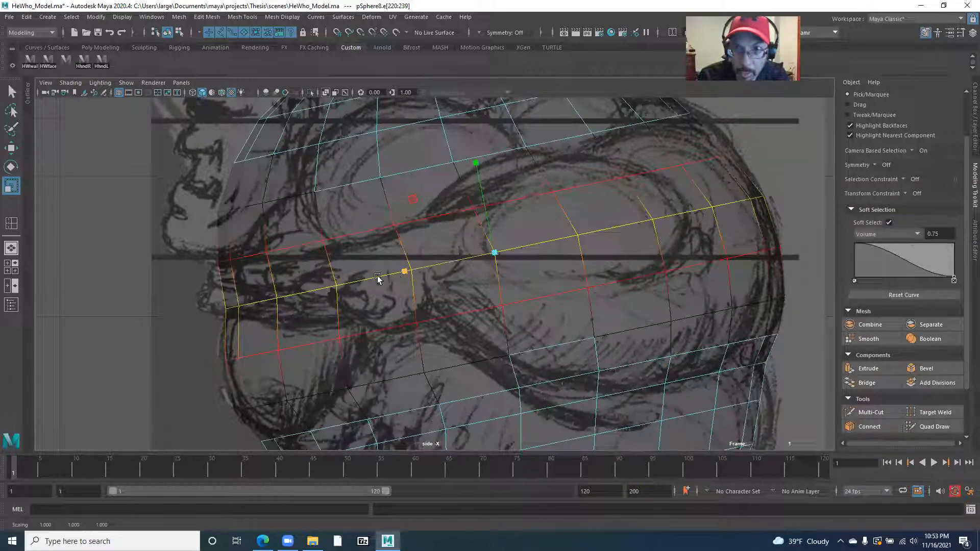
# - Turn off soft selection, then narrow the edge loop just above the upper chest loop along Z and shift it backward
pyautogui.moveTo(338, 236)
pyautogui.keyDown('alt'); pyautogui.mouseDown(button='middle')
pyautogui.moveTo(336, 284)
pyautogui.moveTo(320, 298)
pyautogui.mouseUp(button='middle'); pyautogui.keyUp('alt')
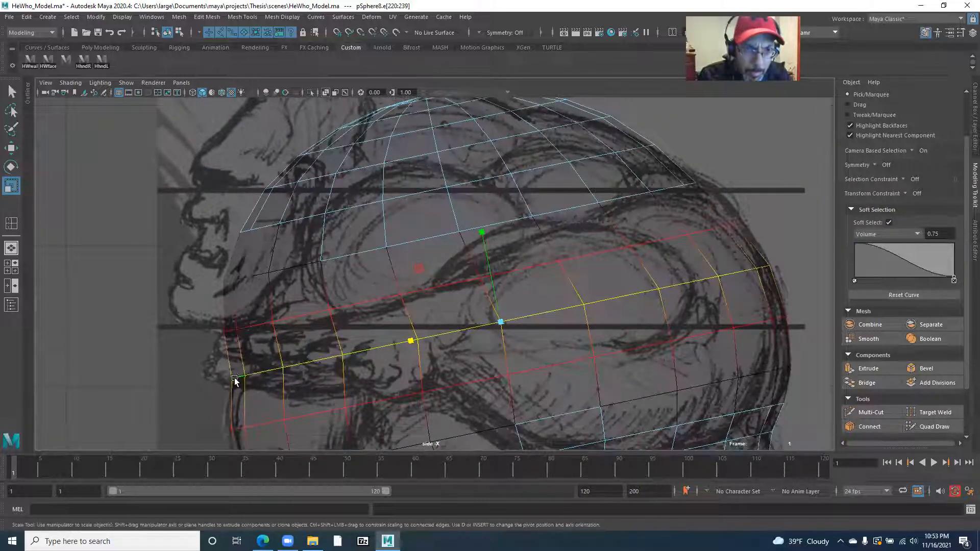
pyautogui.doubleClick(337, 308)
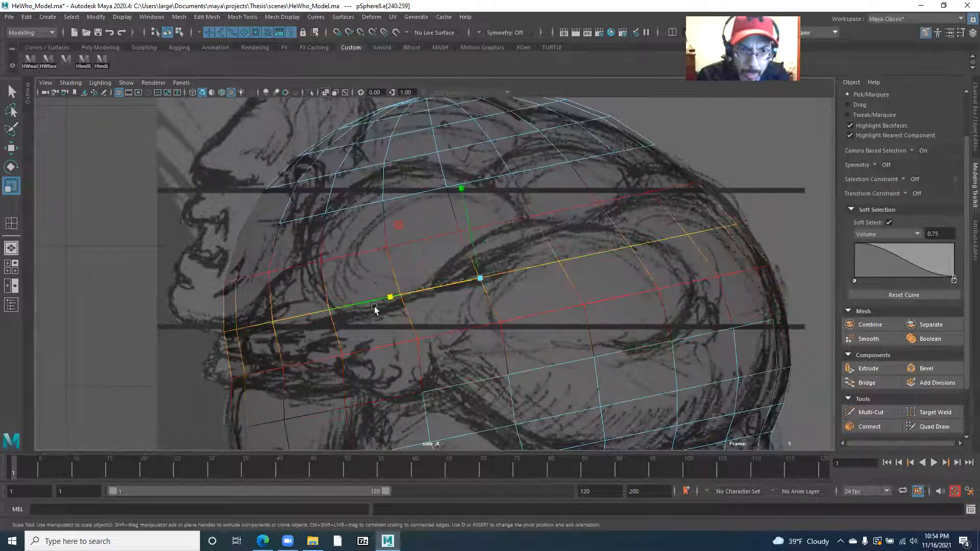
pyautogui.click(889, 222)
pyautogui.keyDown('alt'); pyautogui.moveTo(474, 269); pyautogui.dragTo(474, 294, button='middle'); pyautogui.keyUp('alt')
pyautogui.moveTo(378, 326); pyautogui.dragTo(392, 325)
pyautogui.press('w')
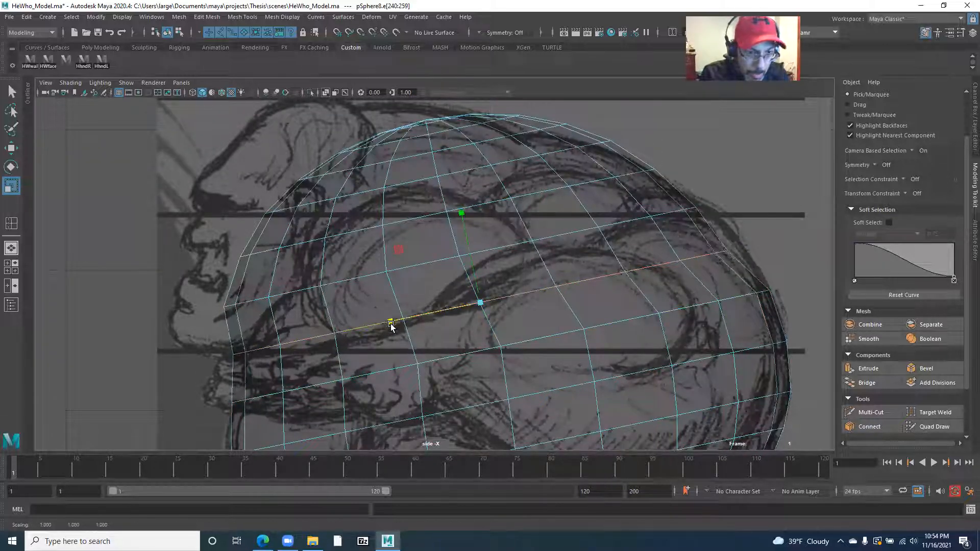
pyautogui.moveTo(383, 324); pyautogui.dragTo(396, 320)
pyautogui.keyDown('alt'); pyautogui.moveTo(336, 324); pyautogui.dragTo(343, 216, button='middle'); pyautogui.keyUp('alt')
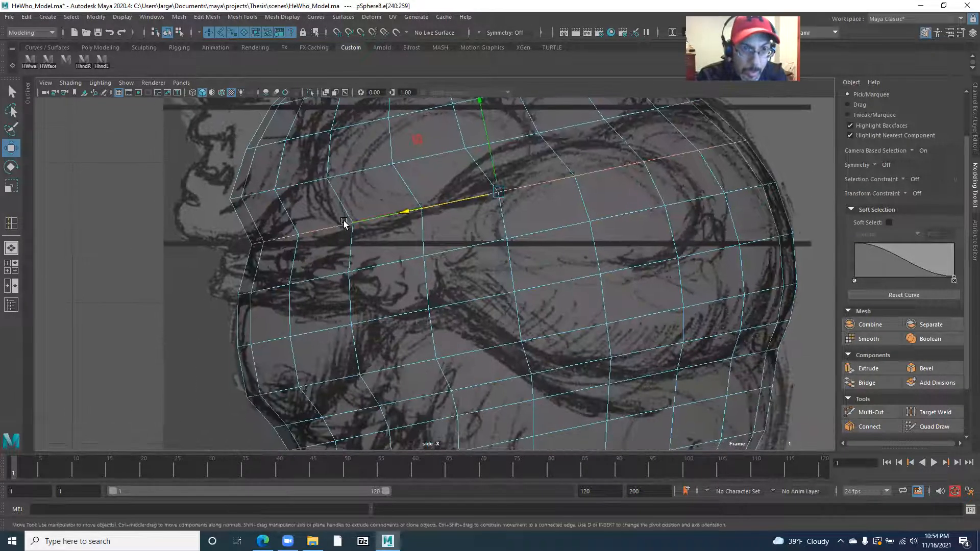
# - Select the edge loop just below the upper chest loop and try a very slight scale along Z
pyautogui.doubleClick(289, 341)
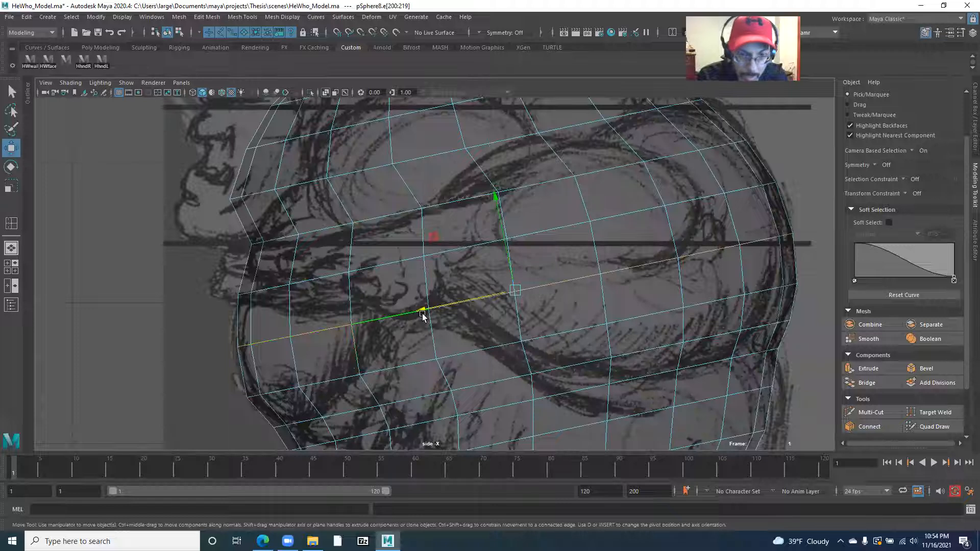
pyautogui.press('r')
pyautogui.moveTo(423, 312); pyautogui.dragTo(423, 312)
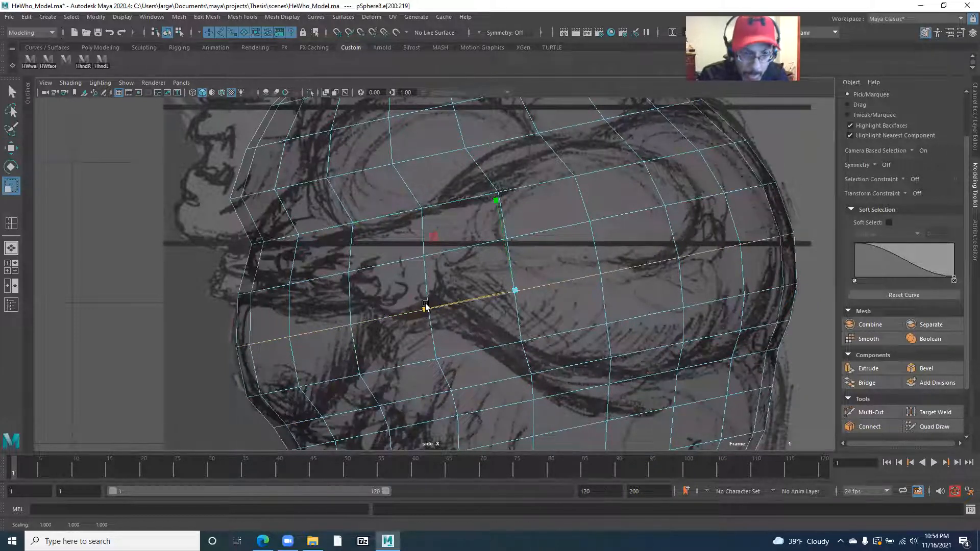
# - Narrow the second edge loop above the upper chest loop along Z and shift it backward toward the sketched back outline
pyautogui.scroll(-3, 409, 312)
pyautogui.doubleClick(285, 305)
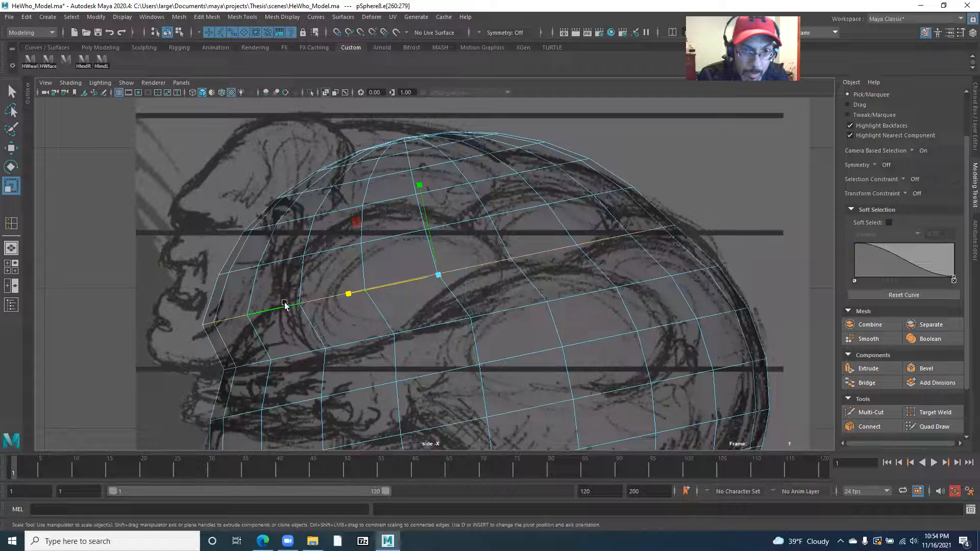
pyautogui.moveTo(347, 295); pyautogui.dragTo(360, 291)
pyautogui.press('w')
pyautogui.scroll(-3, 356, 290)
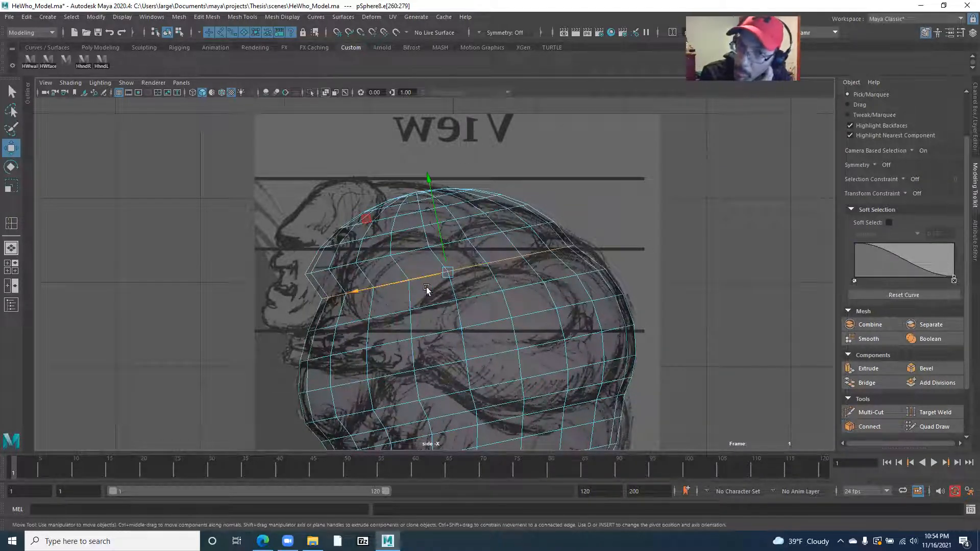
pyautogui.scroll(-1, 448, 288)
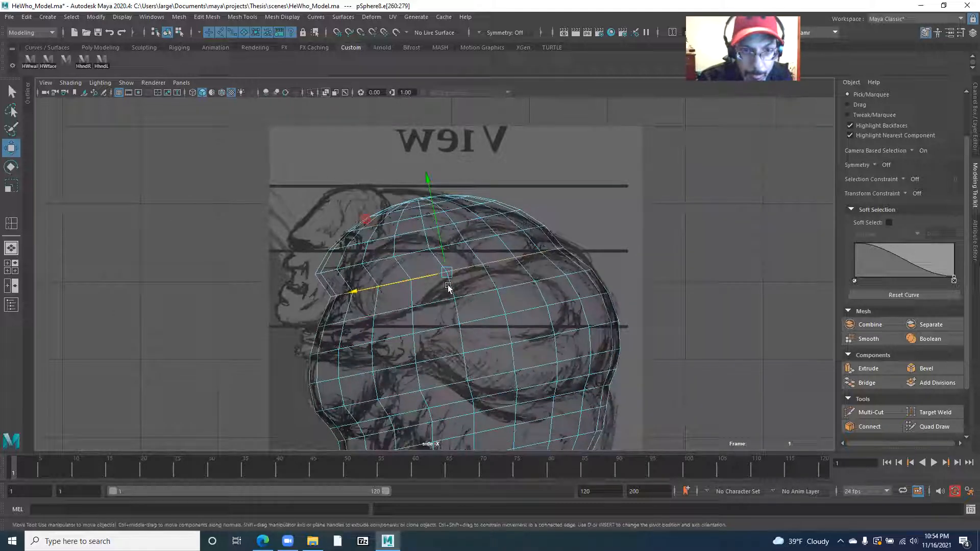
# - Examine the sphere's top cap and reshaped front loops in the perspective view, and return to the side view
pyautogui.press('space')
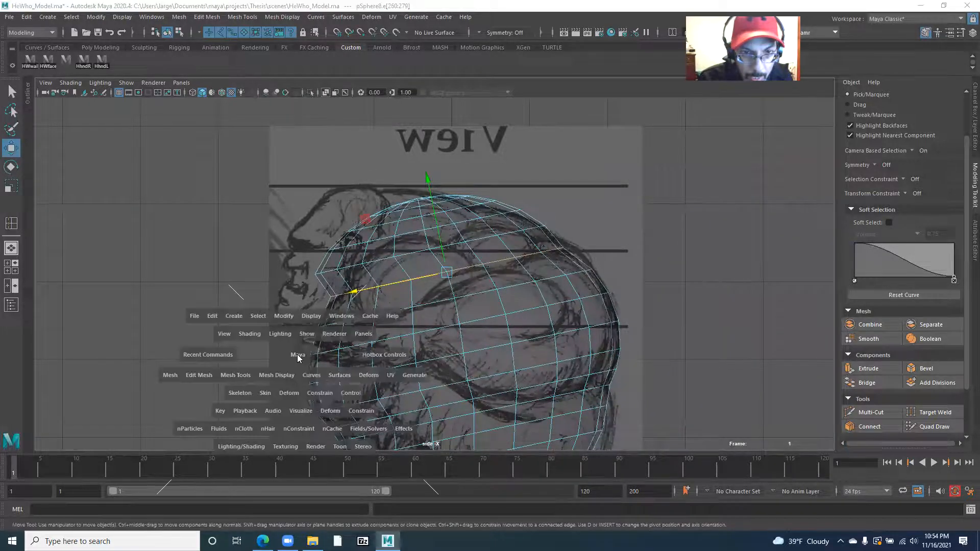
pyautogui.moveTo(298, 354); pyautogui.dragTo(293, 328)
pyautogui.keyDown('alt'); pyautogui.moveTo(324, 345); pyautogui.dragTo(291, 262); pyautogui.keyUp('alt')
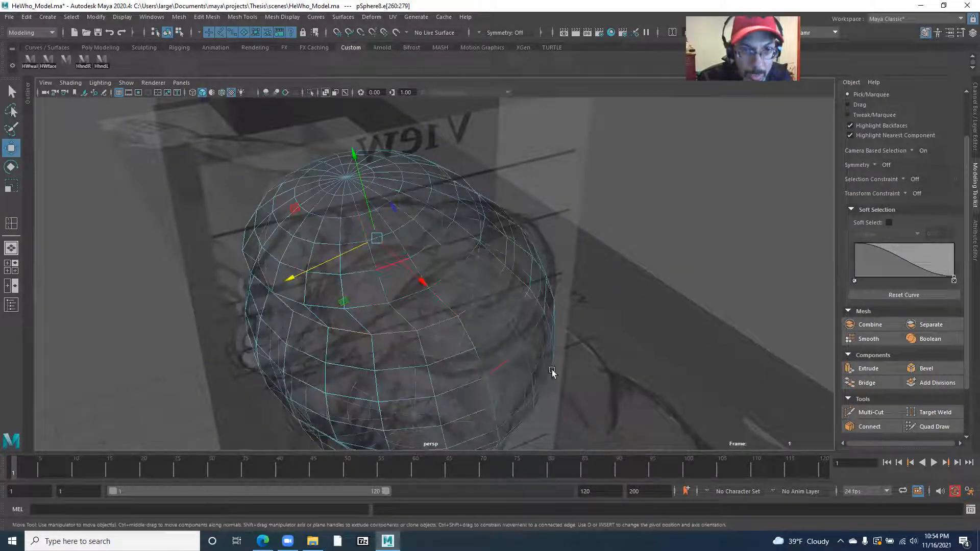
pyautogui.keyDown('alt'); pyautogui.moveTo(357, 345); pyautogui.dragTo(396, 229); pyautogui.keyUp('alt')
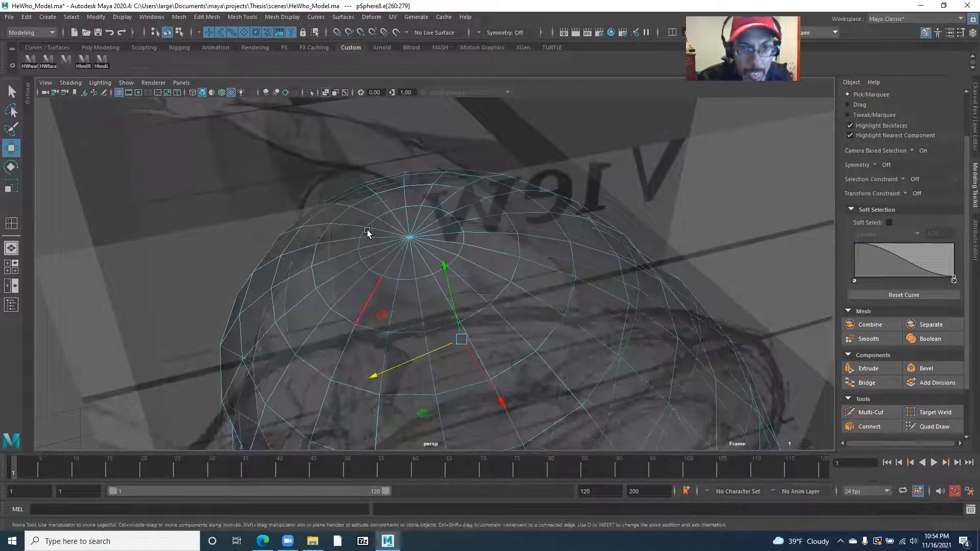
pyautogui.moveTo(486, 209)
pyautogui.keyDown('alt'); pyautogui.mouseDown()
pyautogui.moveTo(329, 295)
pyautogui.moveTo(317, 270)
pyautogui.mouseUp(); pyautogui.keyUp('alt')
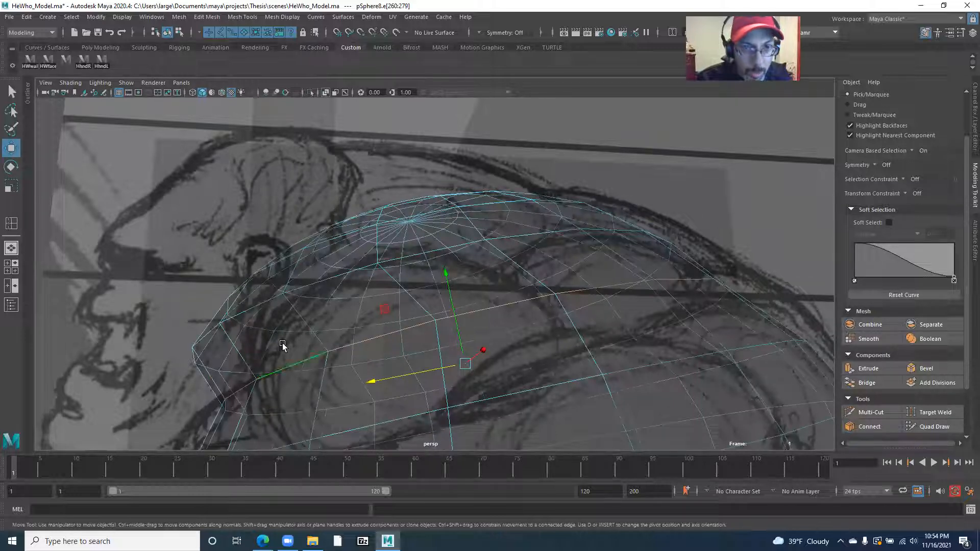
pyautogui.press('space')
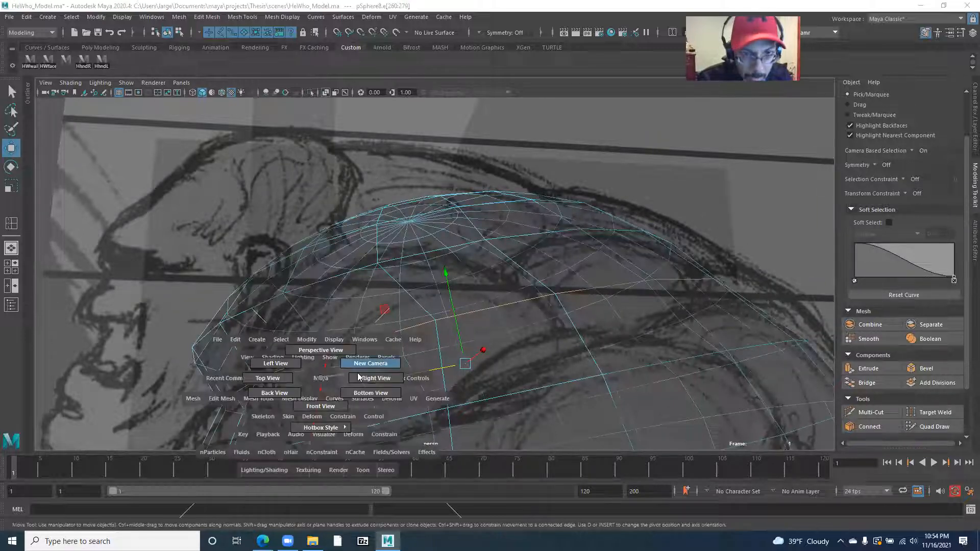
pyautogui.click(373, 380)
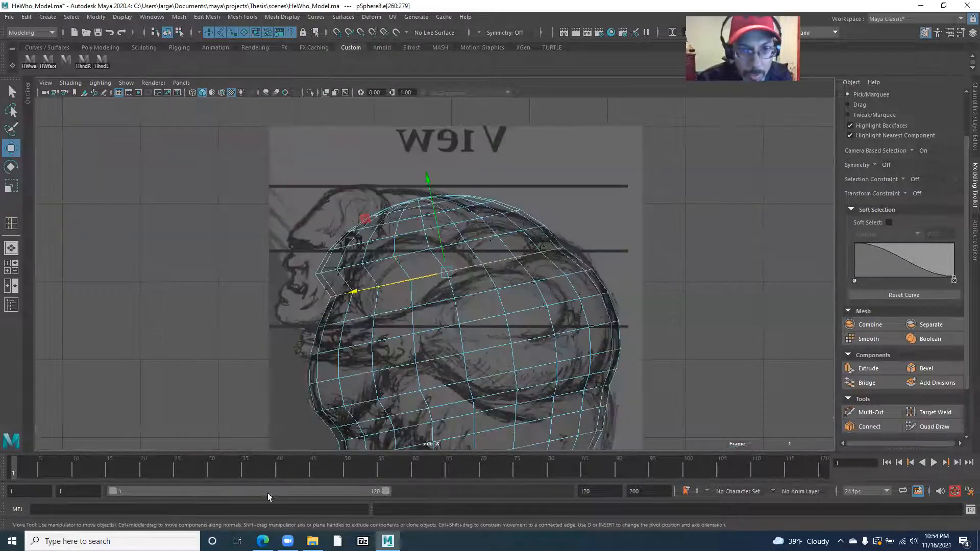
# - Select the upper edge loops of the sphere's top cap together with the edges meeting at its pole
pyautogui.keyDown('alt'); pyautogui.moveTo(383, 230); pyautogui.dragTo(409, 265, button='right'); pyautogui.keyUp('alt')
pyautogui.keyDown('alt'); pyautogui.moveTo(402, 254); pyautogui.dragTo(429, 286, button='middle'); pyautogui.keyUp('alt')
pyautogui.keyDown('alt'); pyautogui.moveTo(428, 287); pyautogui.dragTo(453, 301, button='right'); pyautogui.keyUp('alt')
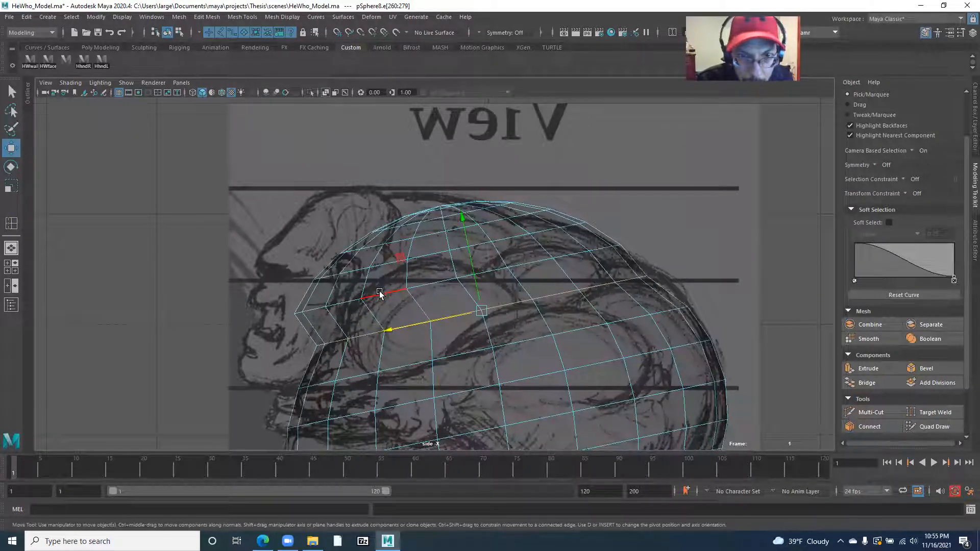
pyautogui.doubleClick(394, 259)
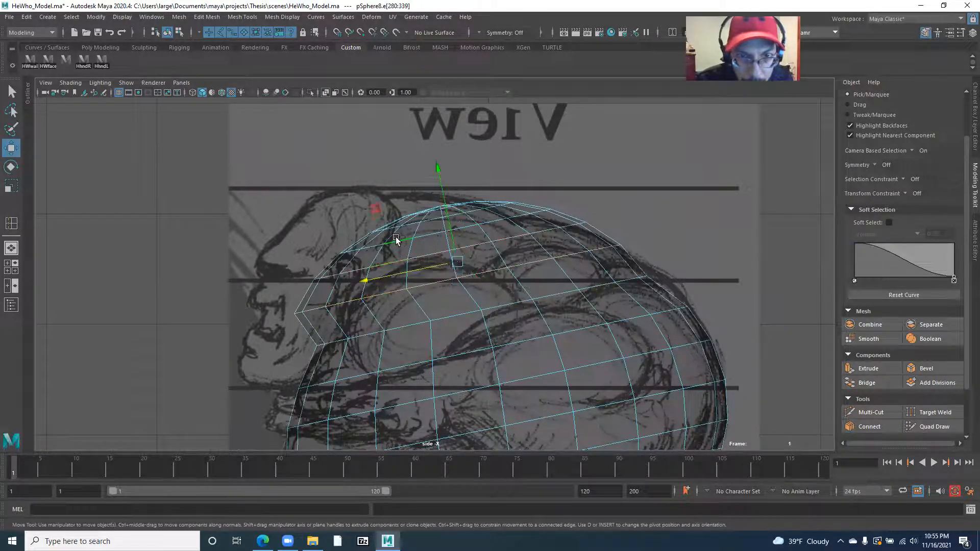
pyautogui.keyDown('shift'); pyautogui.doubleClick(409, 223); pyautogui.keyUp('shift')
pyautogui.keyDown('alt'); pyautogui.moveTo(408, 224); pyautogui.dragTo(607, 337, button='right'); pyautogui.keyUp('alt')
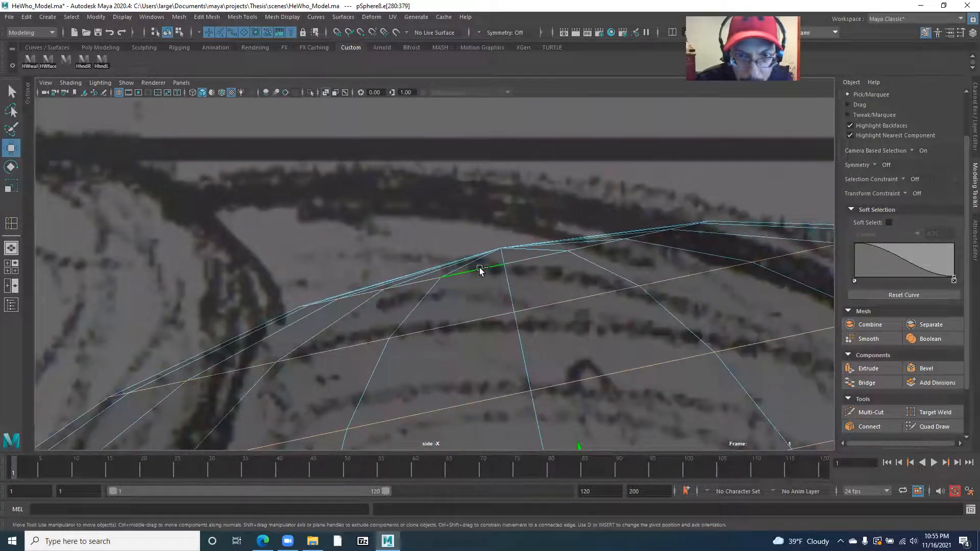
pyautogui.scroll(-6, 552, 295)
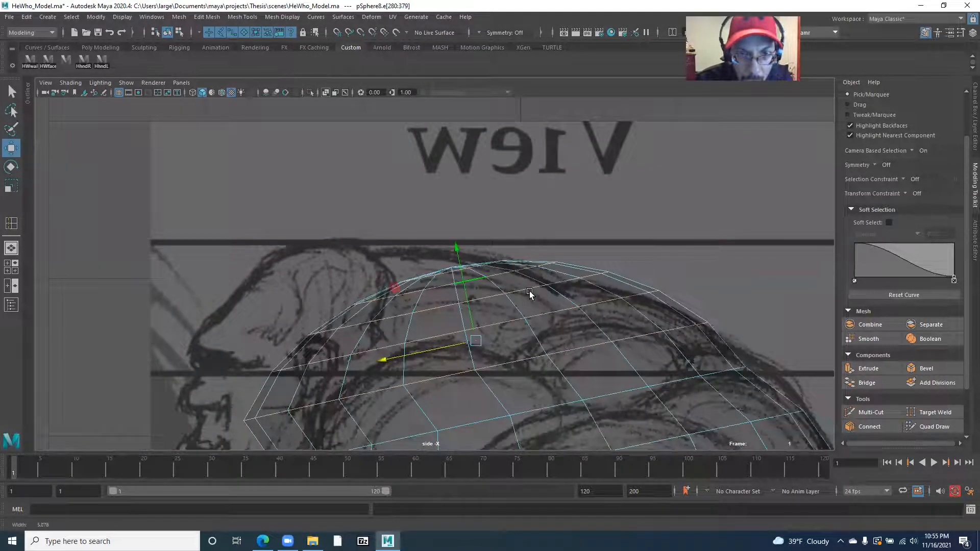
pyautogui.keyDown('alt'); pyautogui.moveTo(529, 291); pyautogui.dragTo(594, 356, button='right'); pyautogui.keyUp('alt')
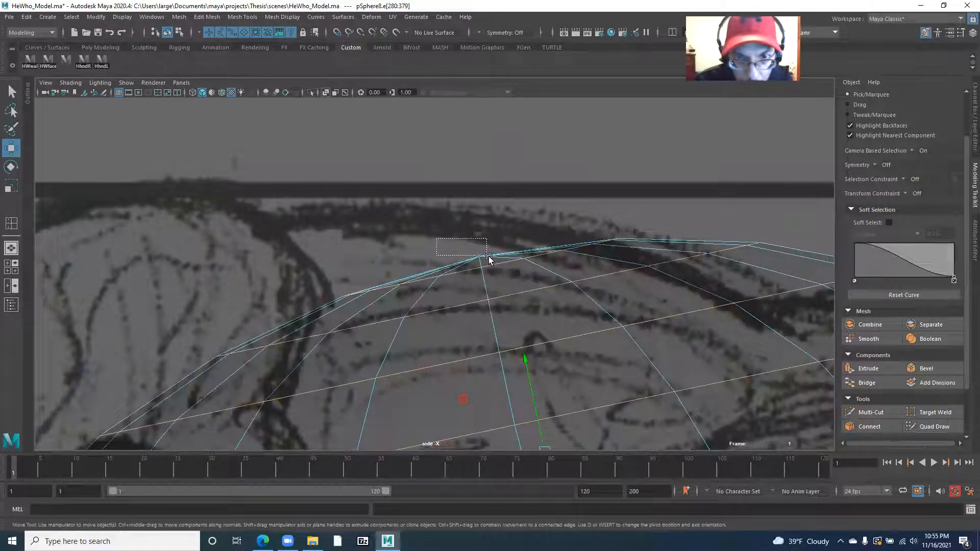
# - Inspect the selected top cap edges from several angles in the perspective view, and return to the side view
pyautogui.press('space')
pyautogui.moveTo(448, 287); pyautogui.dragTo(434, 262)
pyautogui.keyDown('alt'); pyautogui.moveTo(434, 261); pyautogui.dragTo(463, 254); pyautogui.keyUp('alt')
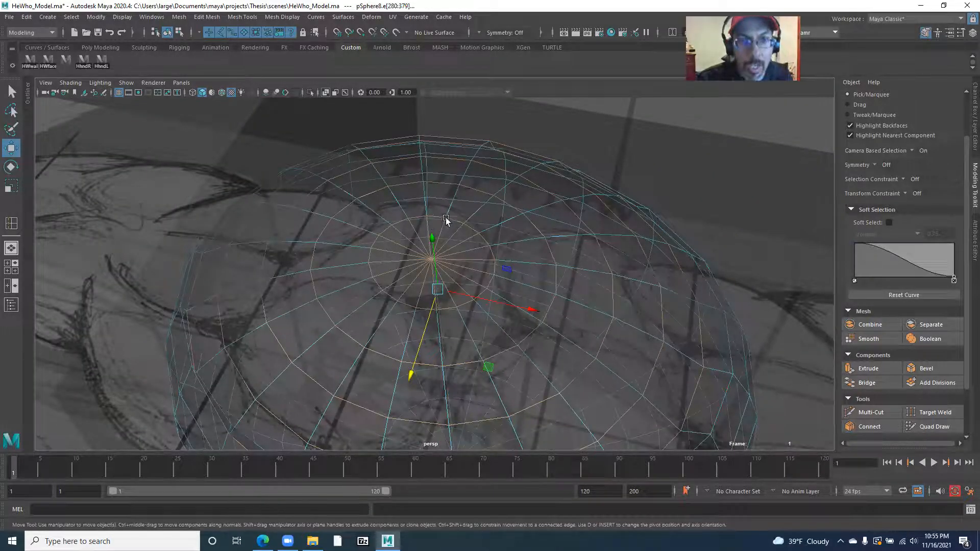
pyautogui.keyDown('alt'); pyautogui.moveTo(397, 294); pyautogui.dragTo(428, 247); pyautogui.keyUp('alt')
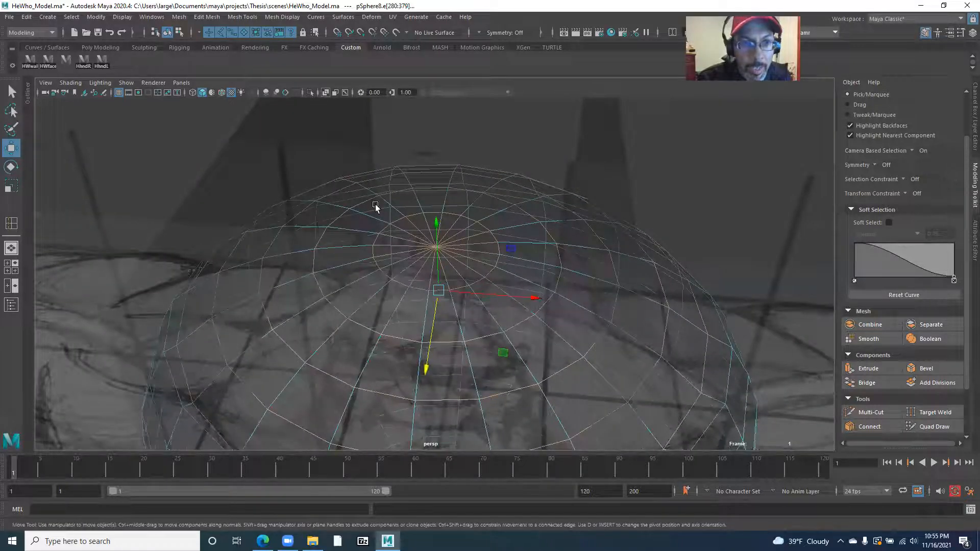
pyautogui.keyDown('alt'); pyautogui.moveTo(502, 347); pyautogui.dragTo(311, 274); pyautogui.keyUp('alt')
pyautogui.press('space')
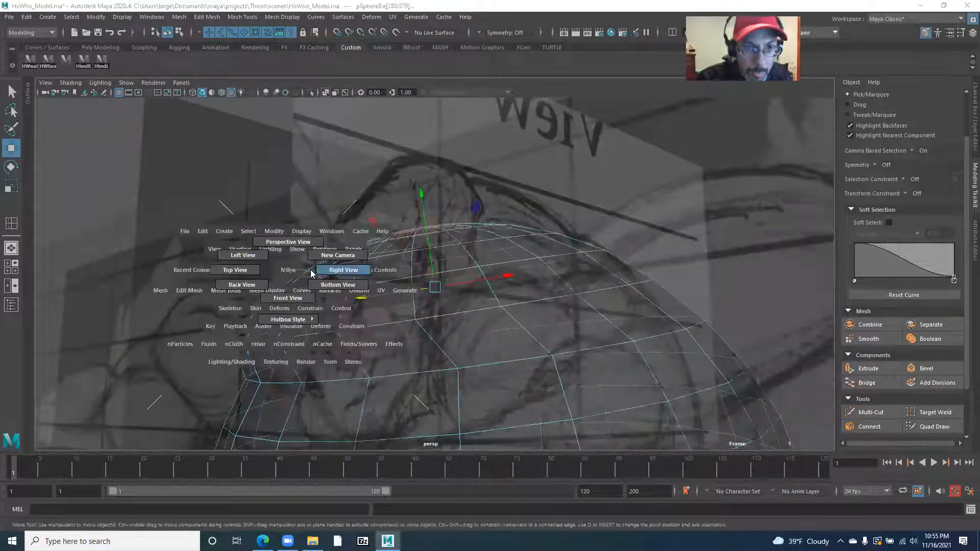
pyautogui.click(332, 271)
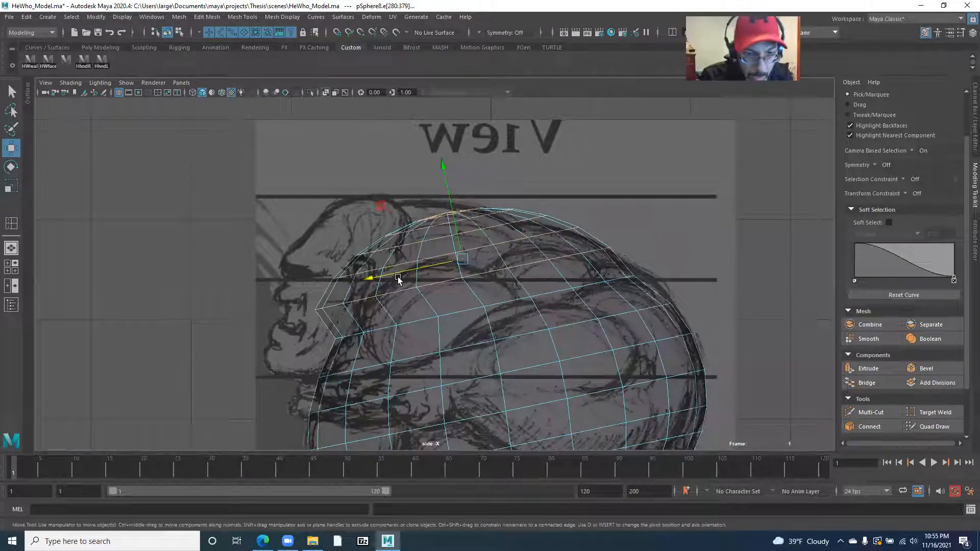
# - Tilt the selected top cap forward, then narrow it along Z and flatten it slightly along Y
pyautogui.press('e')
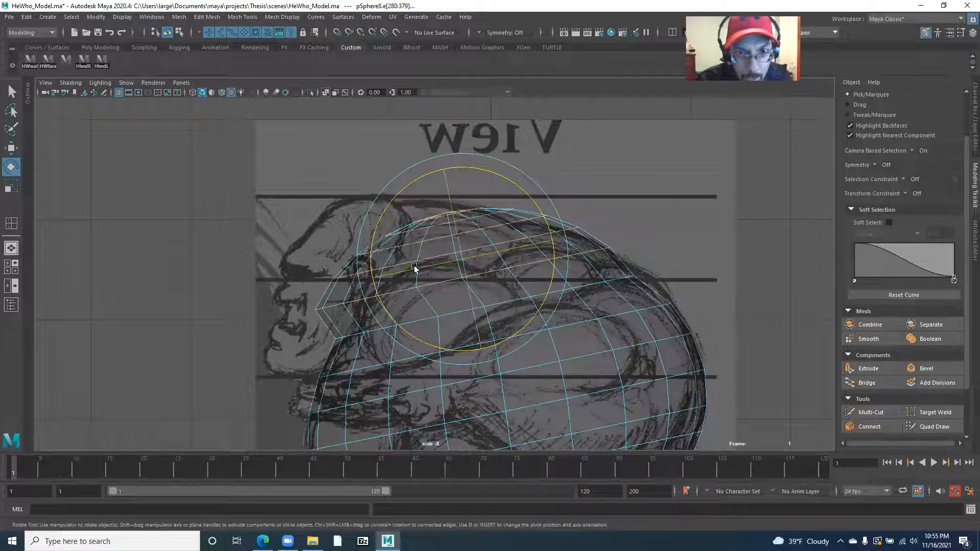
pyautogui.moveTo(390, 200); pyautogui.dragTo(383, 218)
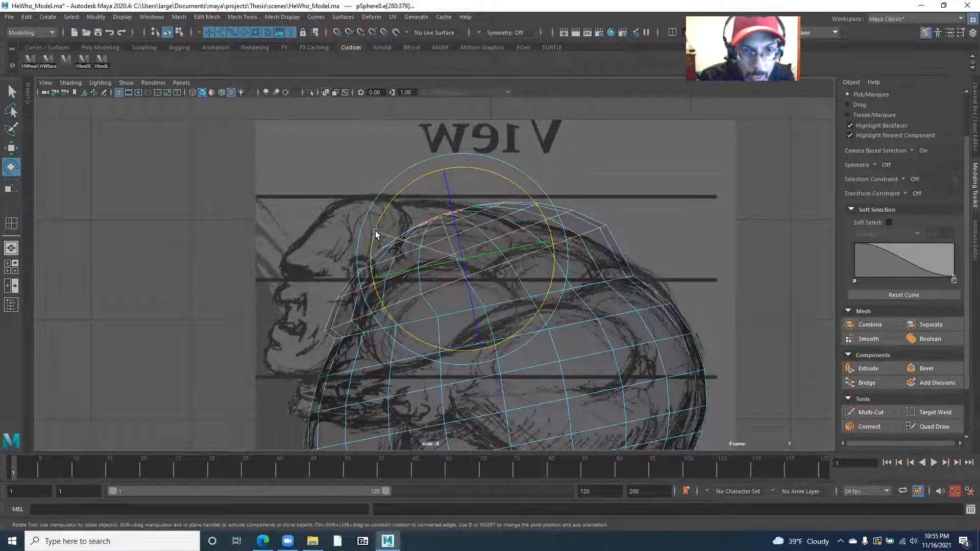
pyautogui.press('r')
pyautogui.moveTo(372, 285); pyautogui.dragTo(390, 285)
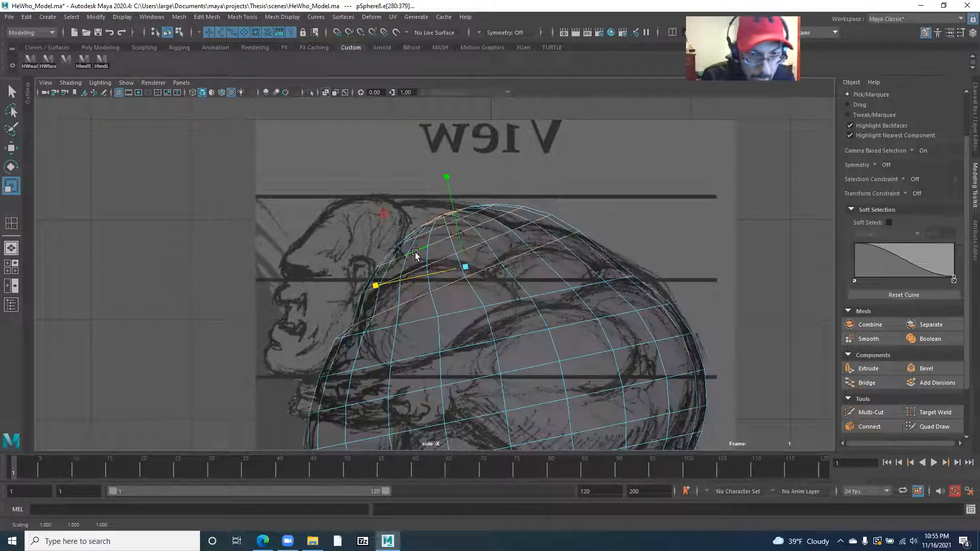
pyautogui.moveTo(447, 177); pyautogui.dragTo(448, 186)
pyautogui.moveTo(378, 283); pyautogui.dragTo(380, 284)
# - Turn on soft selection with a volume falloff radius of 1.00, then tilt the cap further forward and shift it toward the head
pyautogui.press('e')
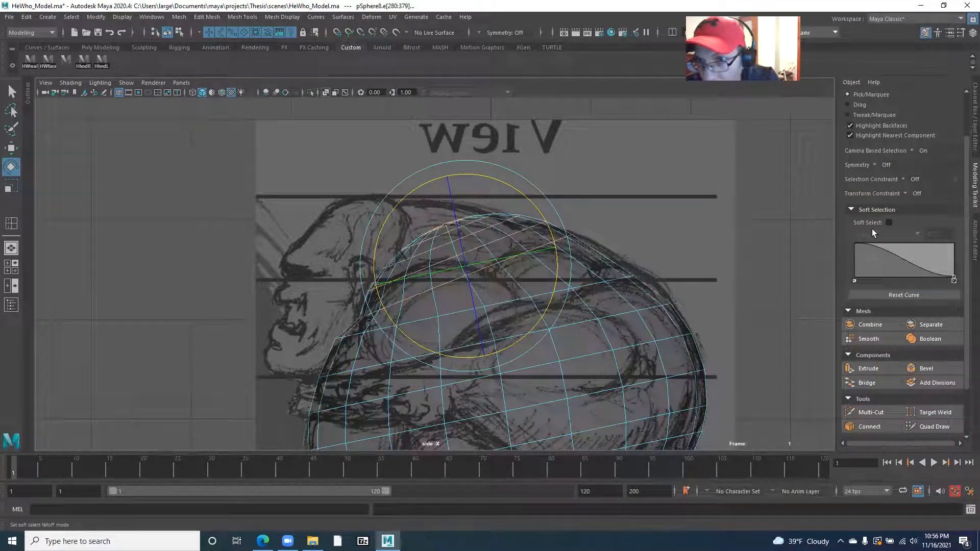
pyautogui.click(887, 223)
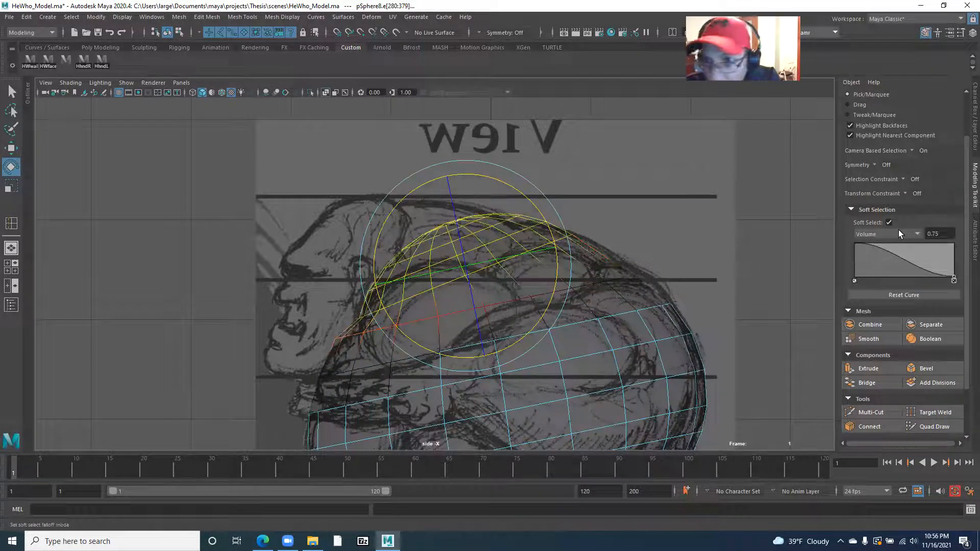
pyautogui.click(928, 234)
pyautogui.press('Return')
pyautogui.moveTo(380, 225); pyautogui.dragTo(378, 244)
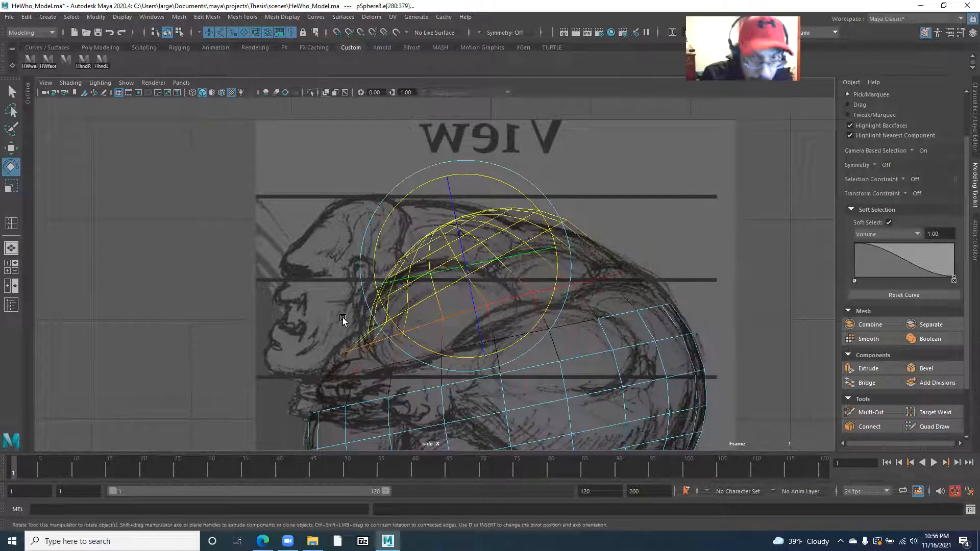
pyautogui.press('w')
pyautogui.moveTo(374, 291); pyautogui.dragTo(362, 292, button='middle')
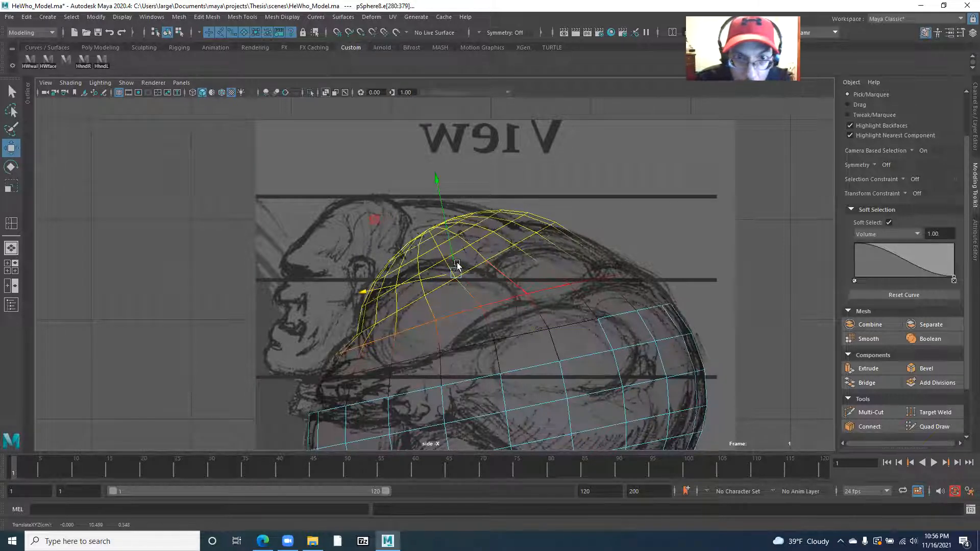
# - Shrink the selection by one loop, shift it slightly forward, scale it down along Y and Z, and tilt it slightly forward
pyautogui.scroll(3, 554, 274)
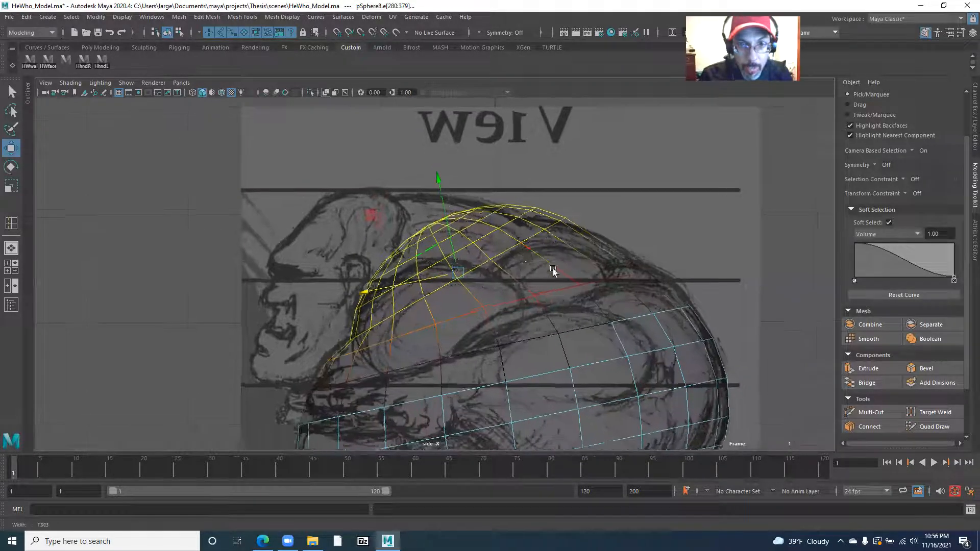
pyautogui.keyDown('shift'); pyautogui.click(507, 251); pyautogui.keyUp('shift')
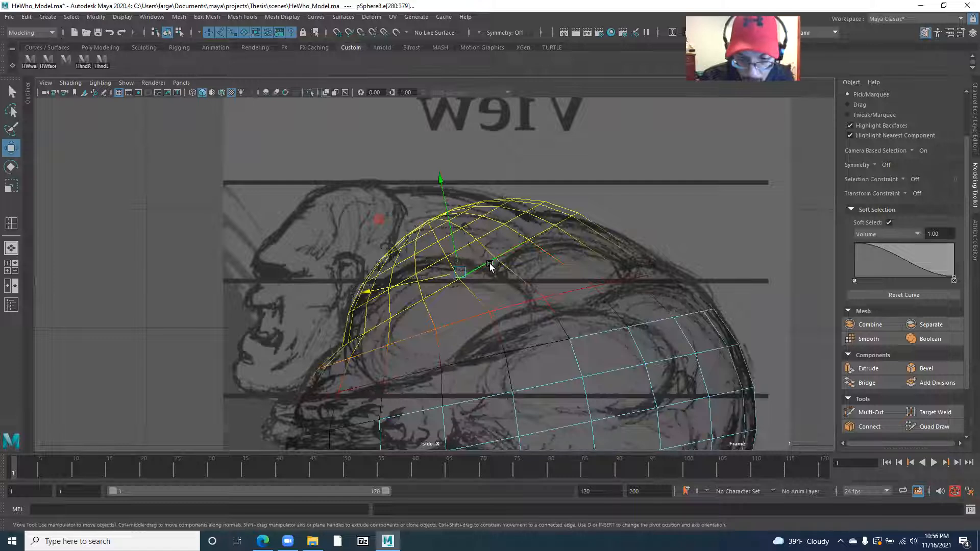
pyautogui.keyDown('shift'); pyautogui.click(485, 266); pyautogui.keyUp('shift')
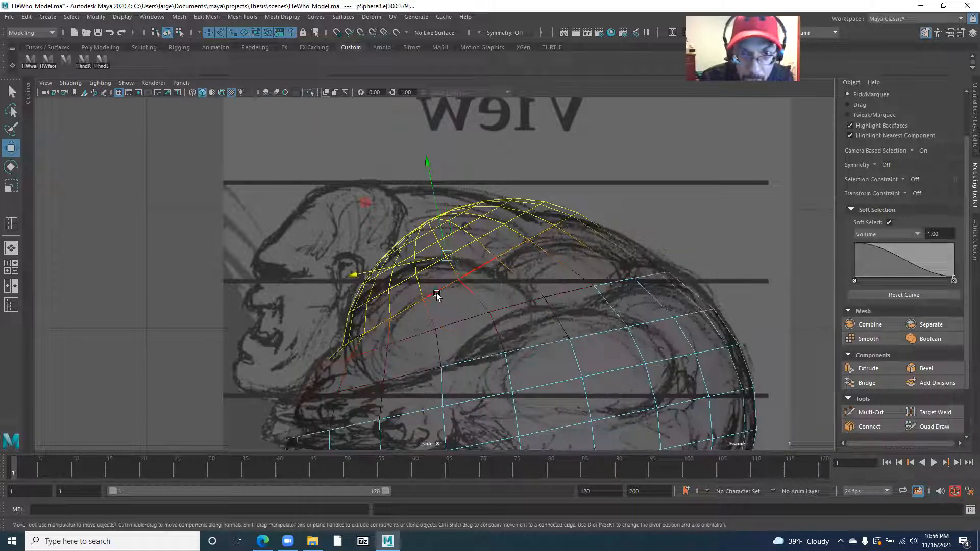
pyautogui.moveTo(354, 273); pyautogui.dragTo(350, 273, button='middle')
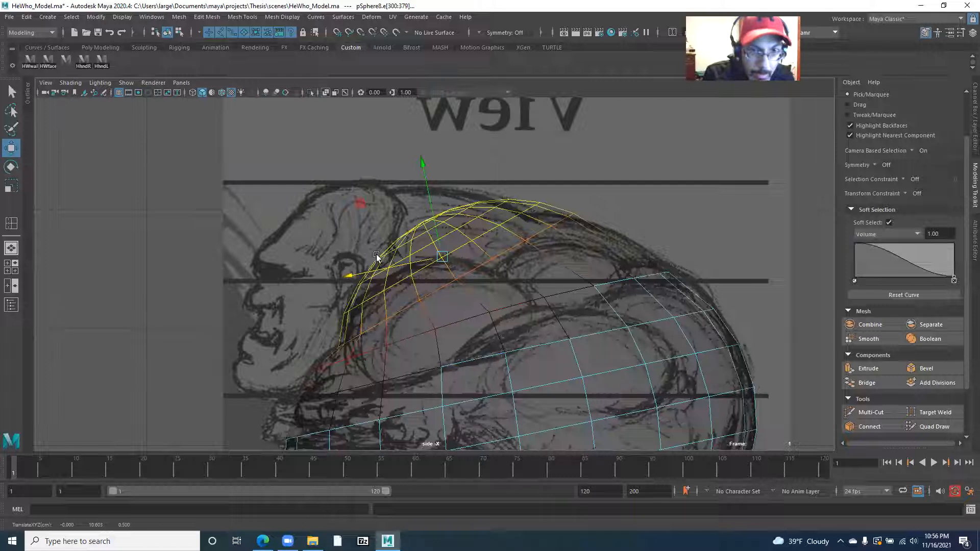
pyautogui.press('r')
pyautogui.moveTo(420, 170); pyautogui.dragTo(409, 227)
pyautogui.moveTo(348, 273); pyautogui.dragTo(367, 280)
pyautogui.press('e')
pyautogui.moveTo(352, 236); pyautogui.dragTo(352, 243)
# - Shrink the selection to the innermost cap loops, narrow them along Z, tilt them steeply forward and lower them slightly
pyautogui.keyDown('alt'); pyautogui.moveTo(325, 275); pyautogui.dragTo(306, 292, button='middle'); pyautogui.keyUp('alt')
pyautogui.keyDown('alt'); pyautogui.moveTo(352, 319); pyautogui.dragTo(511, 352, button='right'); pyautogui.keyUp('alt')
pyautogui.press('w')
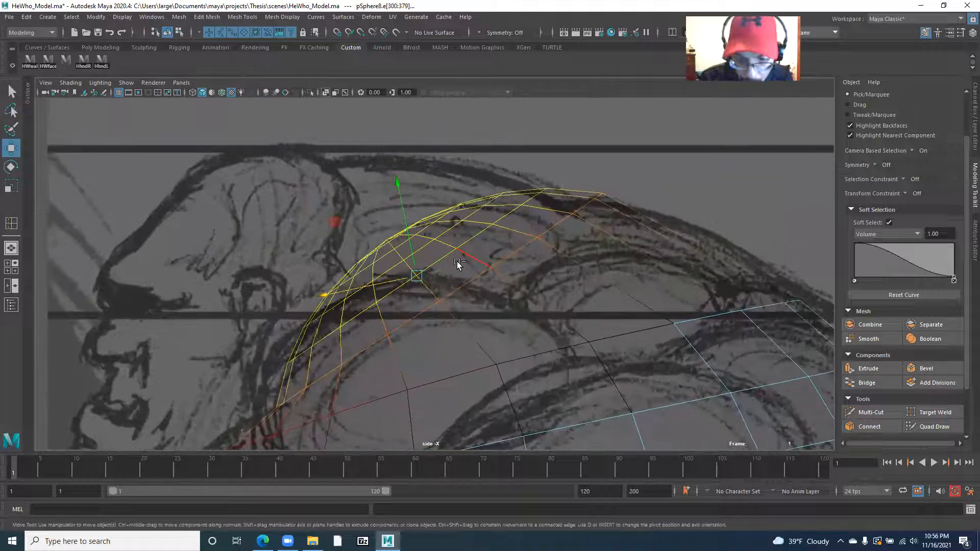
pyautogui.hotkey('shift', ',')
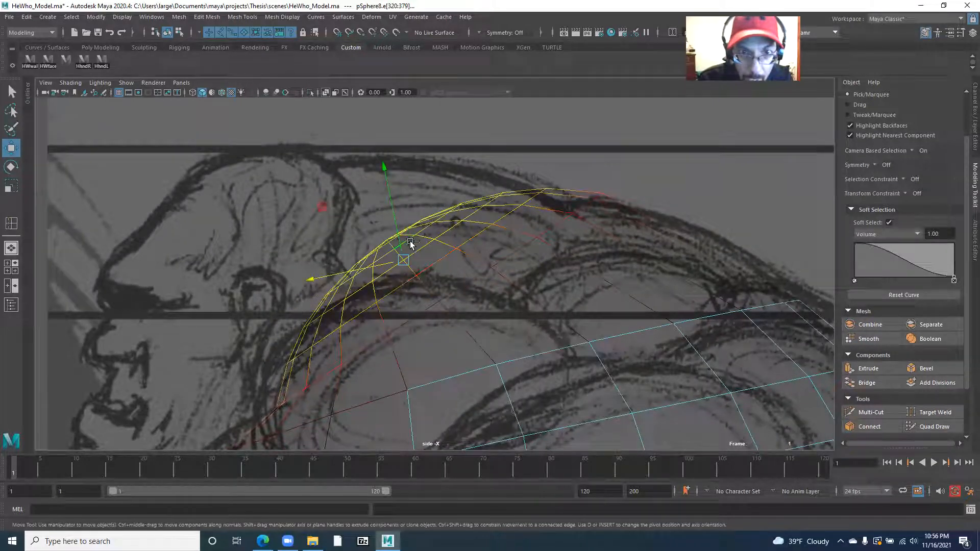
pyautogui.hotkey('shift', ',')
pyautogui.press('r')
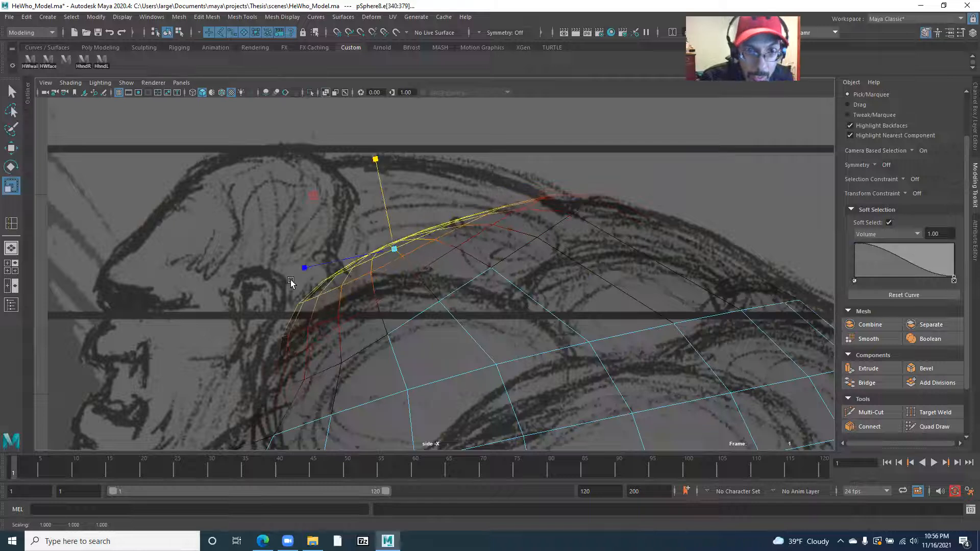
pyautogui.moveTo(306, 268); pyautogui.dragTo(348, 269)
pyautogui.press('e')
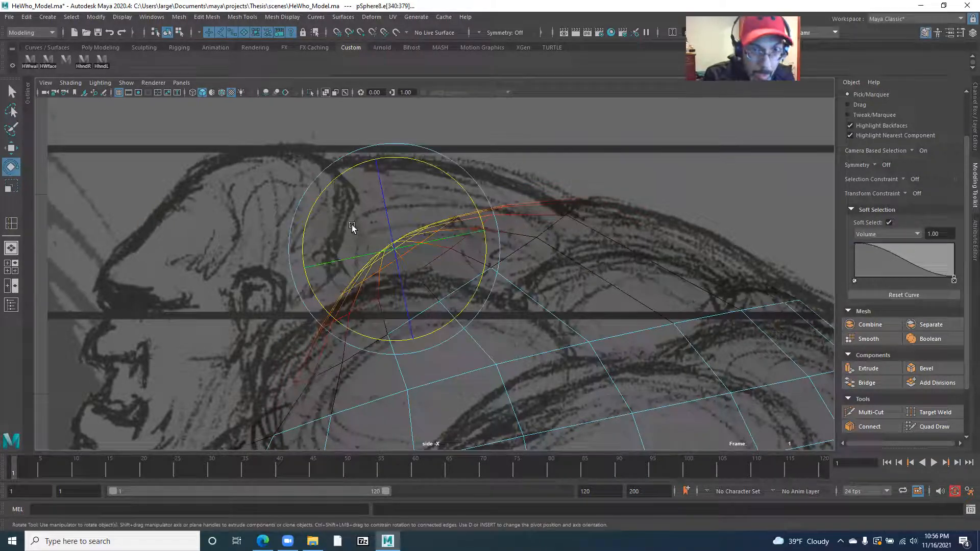
pyautogui.moveTo(316, 217); pyautogui.dragTo(279, 284)
pyautogui.press('w')
pyautogui.moveTo(332, 165); pyautogui.dragTo(327, 182)
# - In the front view, narrow the softly selected cap loops along X toward the width of the sketched head
pyautogui.keyDown('alt'); pyautogui.moveTo(342, 230); pyautogui.dragTo(296, 236, button='right'); pyautogui.keyUp('alt')
pyautogui.press('space')
pyautogui.moveTo(316, 245)
pyautogui.mouseDown()
pyautogui.moveTo(309, 217)
pyautogui.moveTo(361, 264)
pyautogui.moveTo(193, 278)
pyautogui.moveTo(252, 220)
pyautogui.moveTo(385, 210)
pyautogui.moveTo(383, 256)
pyautogui.mouseUp()
pyautogui.press('space')
pyautogui.keyDown('alt'); pyautogui.moveTo(383, 255); pyautogui.dragTo(421, 258, button='right'); pyautogui.keyUp('alt')
pyautogui.keyDown('alt'); pyautogui.moveTo(457, 256); pyautogui.dragTo(407, 313, button='middle'); pyautogui.keyUp('alt')
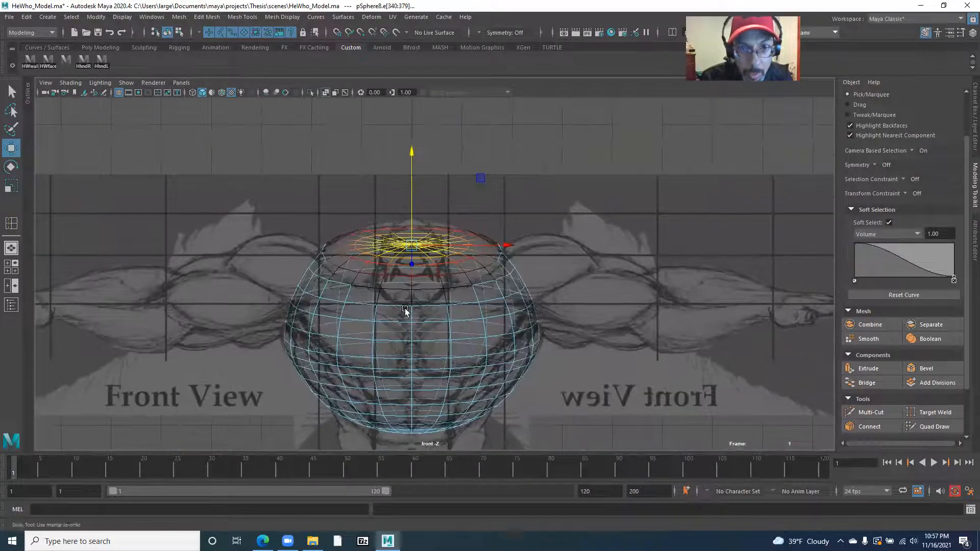
pyautogui.keyDown('alt'); pyautogui.moveTo(407, 313); pyautogui.dragTo(633, 368, button='right'); pyautogui.keyUp('alt')
pyautogui.keyDown('alt'); pyautogui.moveTo(331, 235); pyautogui.dragTo(242, 212, button='right'); pyautogui.keyUp('alt')
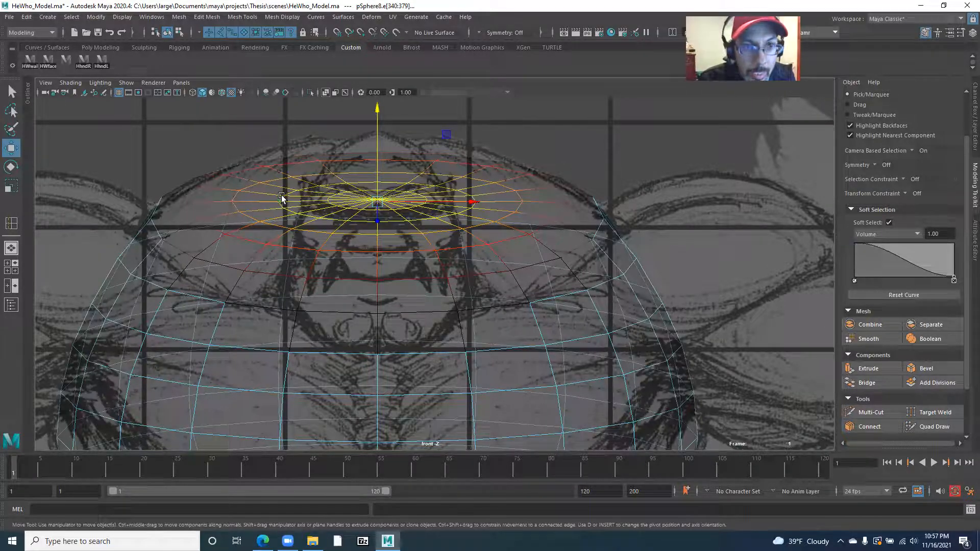
pyautogui.scroll(3, 279, 203)
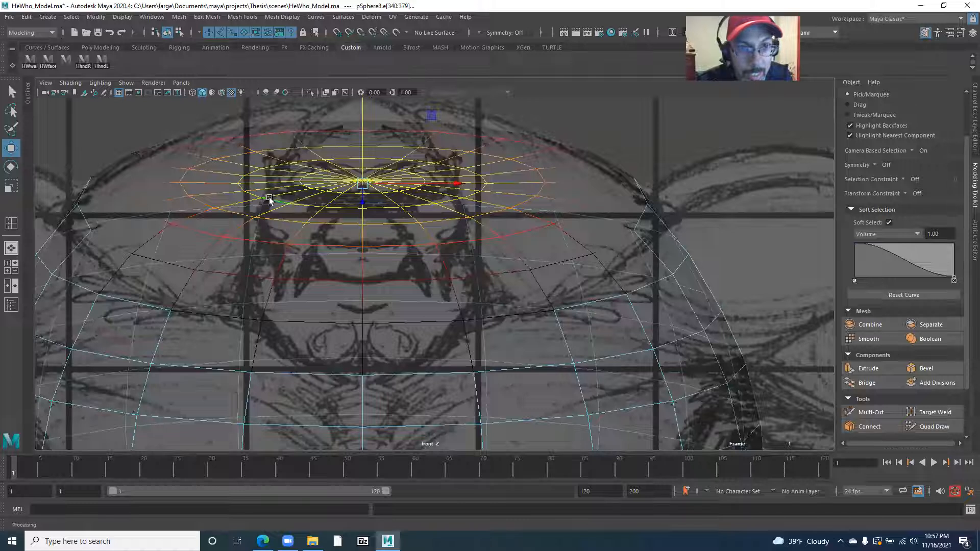
pyautogui.press('r')
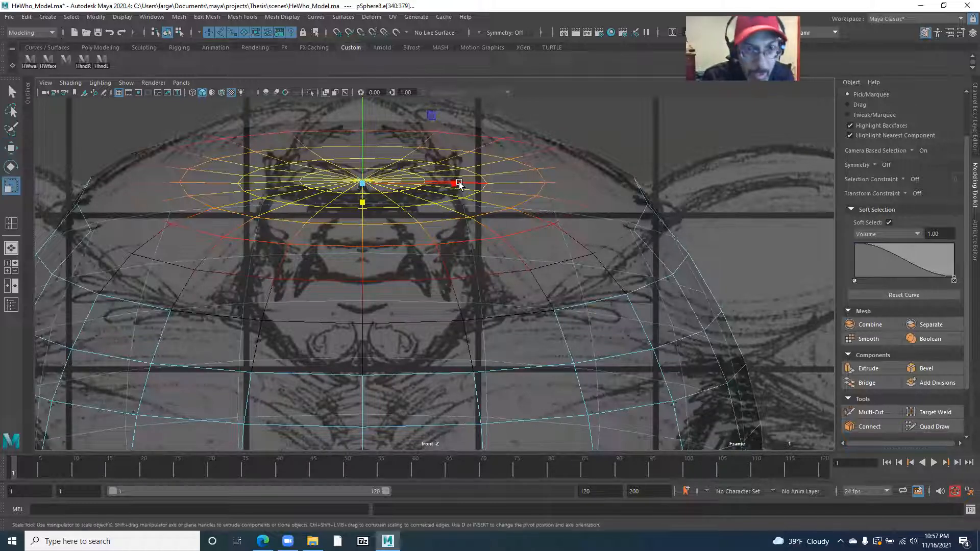
pyautogui.moveTo(444, 184); pyautogui.dragTo(418, 185)
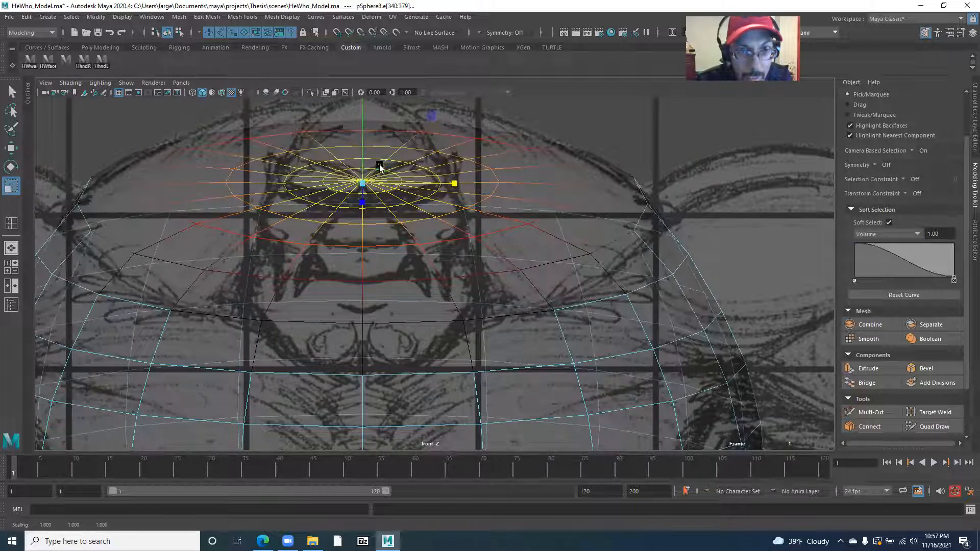
# - Stretch the softly selected cap along Y in the perspective view, adjust its depth scale, and return to the front view
pyautogui.scroll(-2, 392, 189)
pyautogui.press('space')
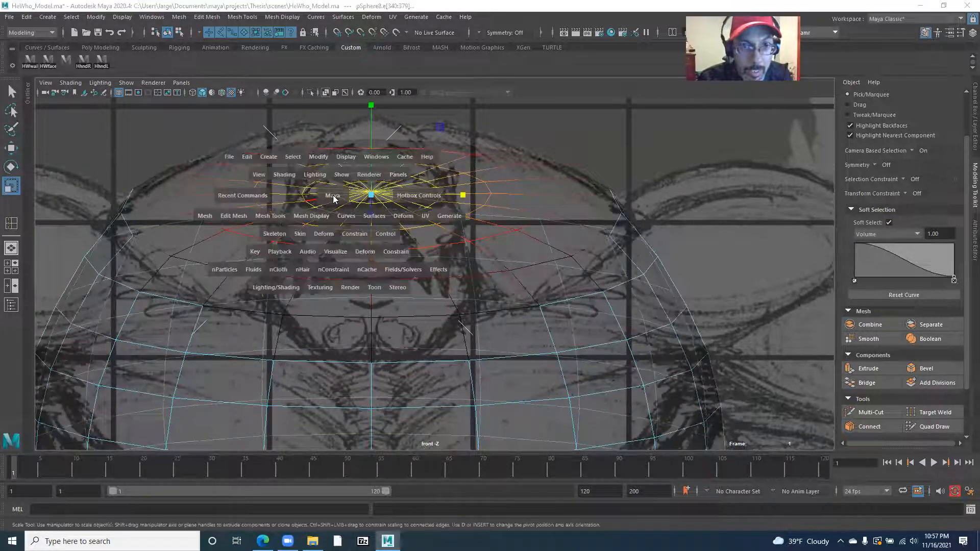
pyautogui.moveTo(333, 195); pyautogui.dragTo(330, 170)
pyautogui.keyDown('alt'); pyautogui.moveTo(349, 203); pyautogui.dragTo(325, 236); pyautogui.keyUp('alt')
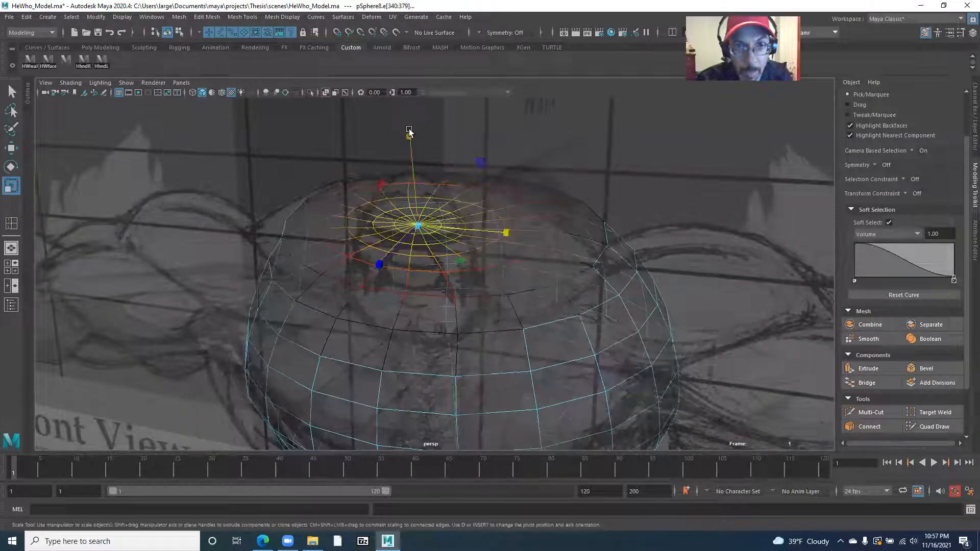
pyautogui.moveTo(409, 136); pyautogui.dragTo(382, 33)
pyautogui.keyDown('alt'); pyautogui.moveTo(388, 110); pyautogui.dragTo(313, 158); pyautogui.keyUp('alt')
pyautogui.moveTo(305, 236); pyautogui.dragTo(431, 252)
pyautogui.press('space')
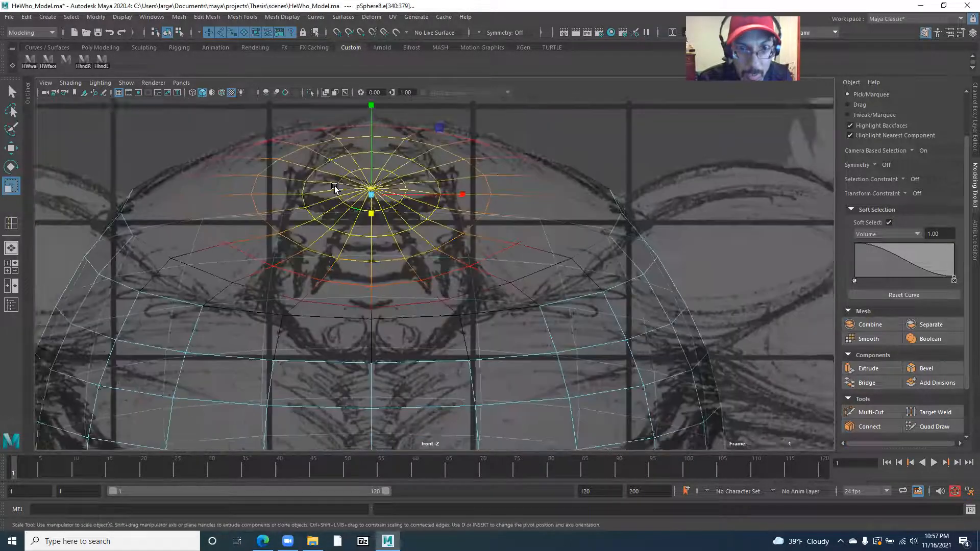
# - Enlarge the softly selected cap slightly on all axes and bring up its profile in the side view
pyautogui.keyDown('alt'); pyautogui.moveTo(364, 180); pyautogui.dragTo(394, 192, button='middle'); pyautogui.keyUp('alt')
pyautogui.keyDown('alt'); pyautogui.moveTo(326, 187); pyautogui.dragTo(367, 228, button='middle'); pyautogui.keyUp('alt')
pyautogui.keyDown('alt'); pyautogui.moveTo(367, 227); pyautogui.dragTo(474, 223, button='right'); pyautogui.keyUp('alt')
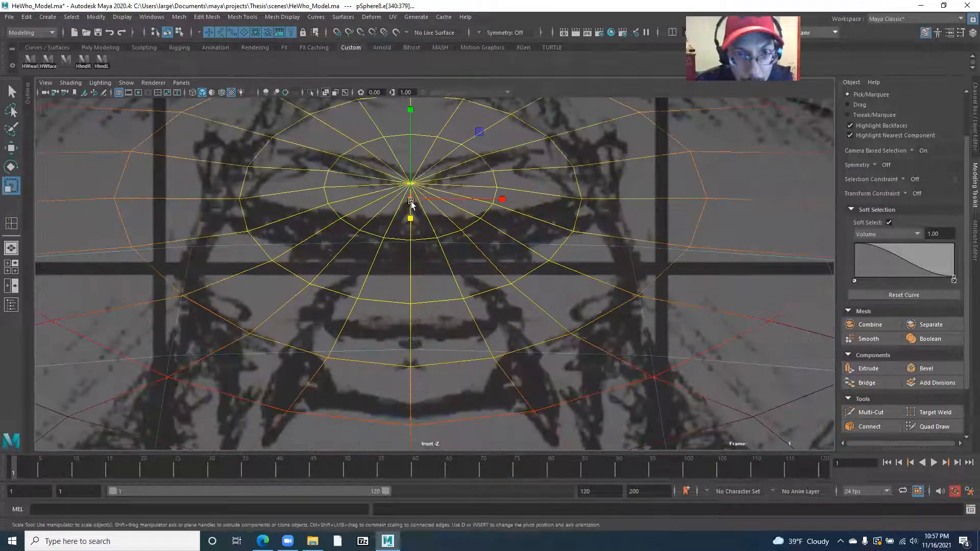
pyautogui.moveTo(410, 201); pyautogui.dragTo(433, 209)
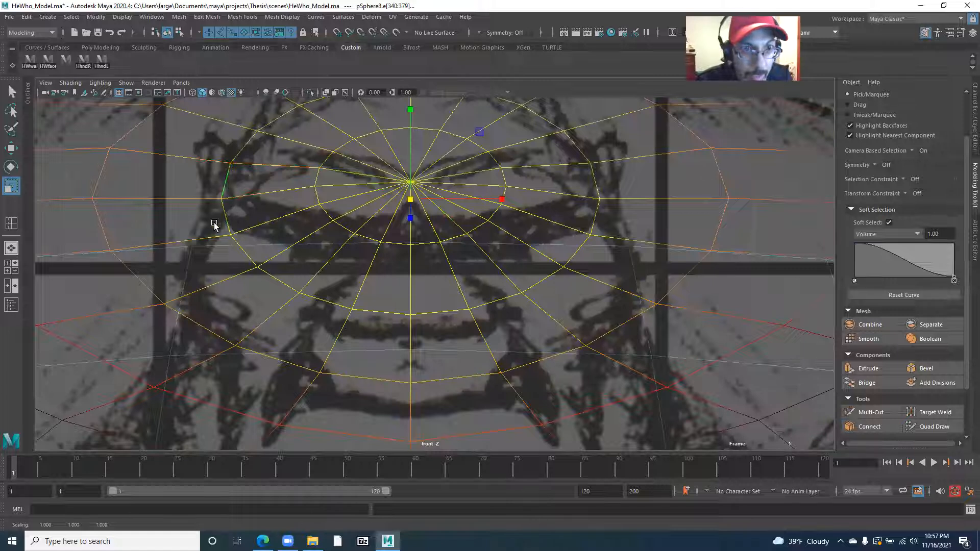
pyautogui.scroll(-4, 457, 262)
pyautogui.press('space')
pyautogui.moveTo(462, 263); pyautogui.dragTo(515, 263)
pyautogui.keyDown('alt'); pyautogui.moveTo(483, 258); pyautogui.dragTo(471, 255); pyautogui.keyUp('alt')
pyautogui.keyDown('alt'); pyautogui.moveTo(347, 272); pyautogui.dragTo(309, 236, button='middle'); pyautogui.keyUp('alt')
pyautogui.moveTo(332, 248)
pyautogui.keyDown('alt'); pyautogui.mouseDown(button='right')
pyautogui.moveTo(434, 271)
pyautogui.moveTo(368, 236)
pyautogui.moveTo(400, 224)
pyautogui.moveTo(449, 229)
pyautogui.moveTo(534, 277)
pyautogui.mouseUp(button='right'); pyautogui.keyUp('alt')
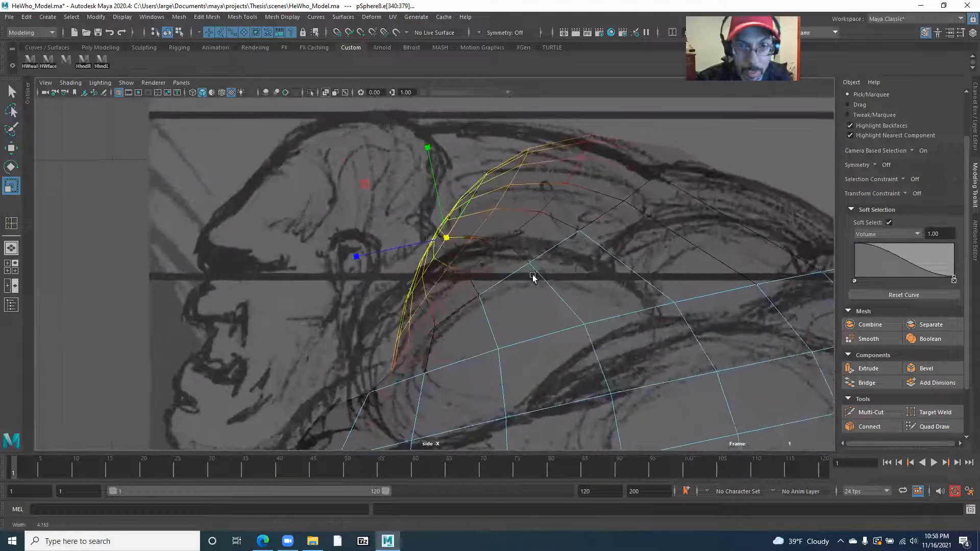
# - Turn off soft selection and move the innermost cap edge loop up and slightly forward to meet the sketched neckline in the side view
pyautogui.click(890, 223)
pyautogui.keyDown('alt'); pyautogui.moveTo(241, 231); pyautogui.dragTo(582, 273, button='right'); pyautogui.keyUp('alt')
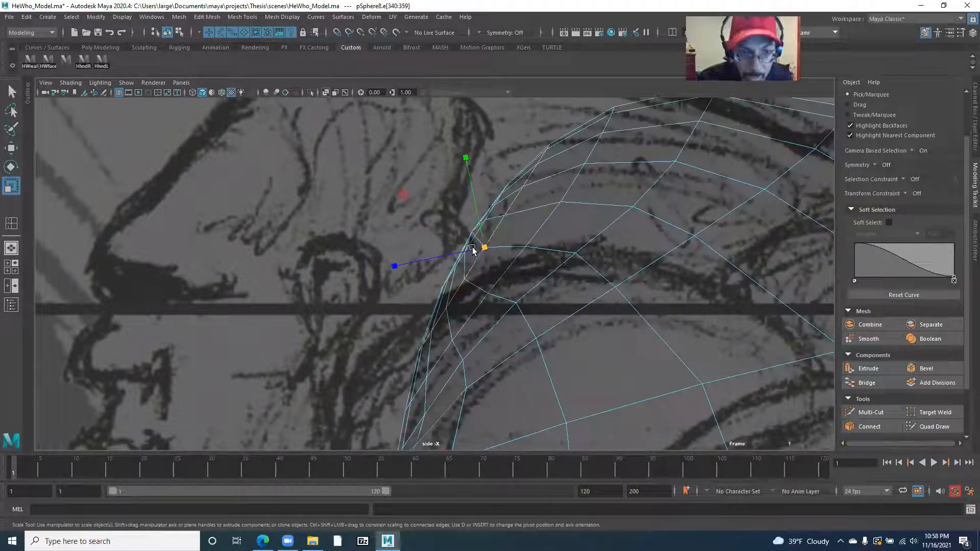
pyautogui.press('w')
pyautogui.moveTo(394, 266); pyautogui.dragTo(396, 265)
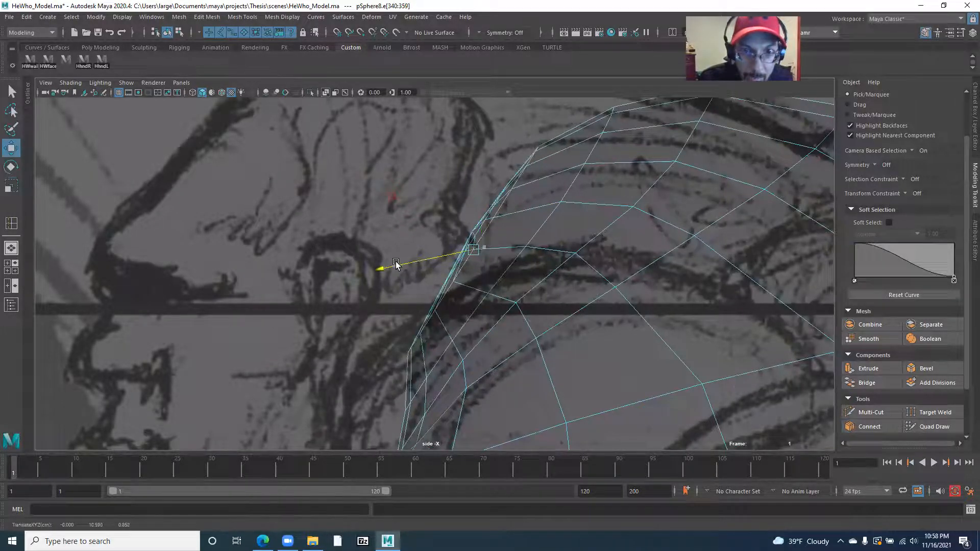
pyautogui.moveTo(453, 185); pyautogui.dragTo(457, 173)
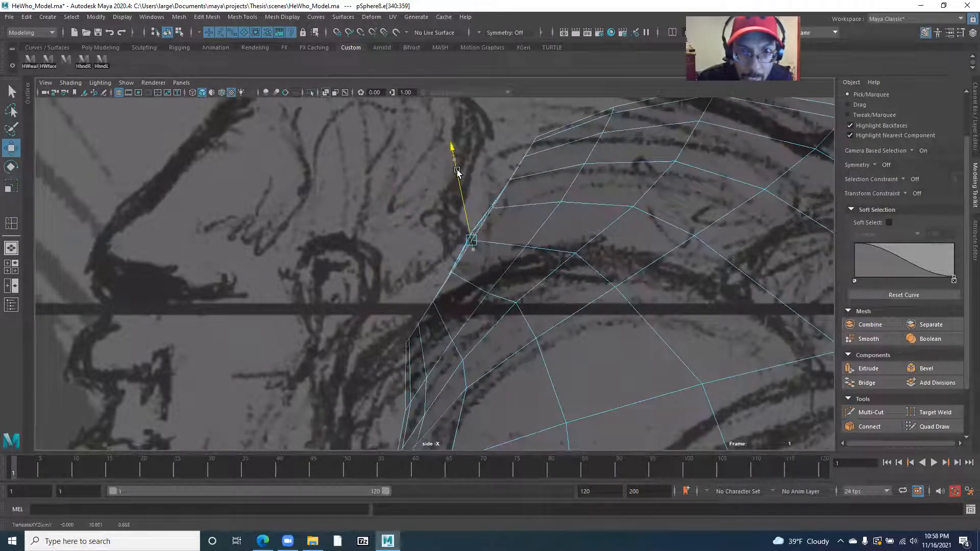
pyautogui.moveTo(424, 249); pyautogui.dragTo(420, 250)
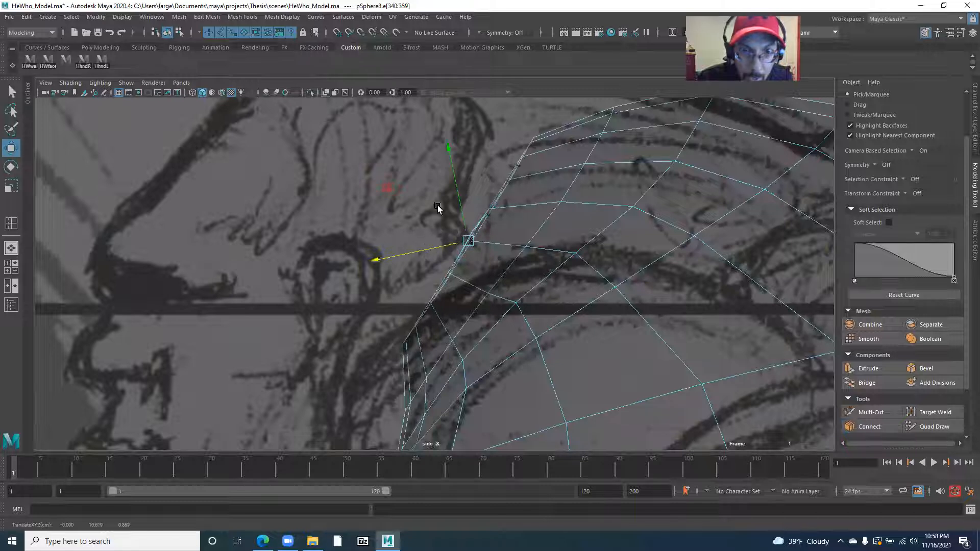
pyautogui.moveTo(398, 257); pyautogui.dragTo(400, 255)
pyautogui.scroll(-5, 400, 255)
pyautogui.scroll(4, 358, 261)
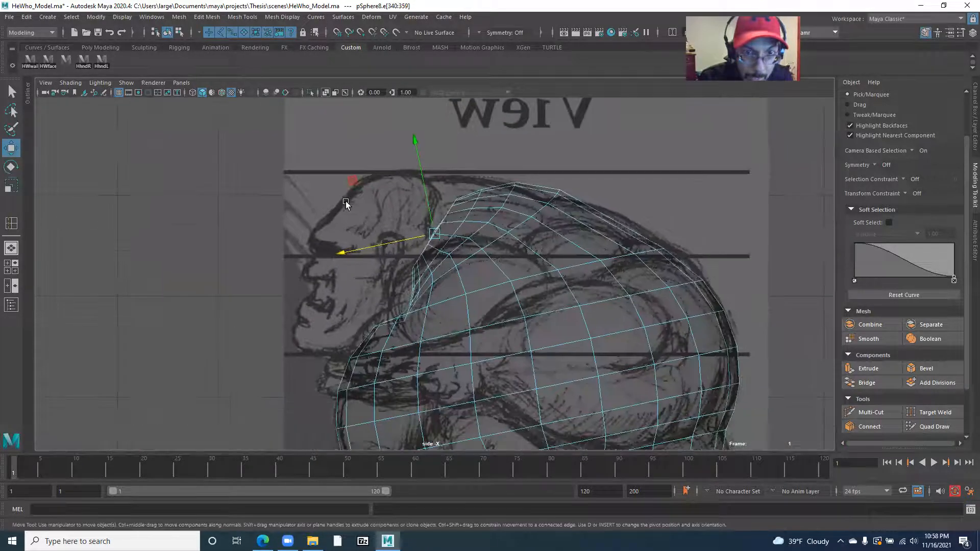
pyautogui.scroll(3, 328, 269)
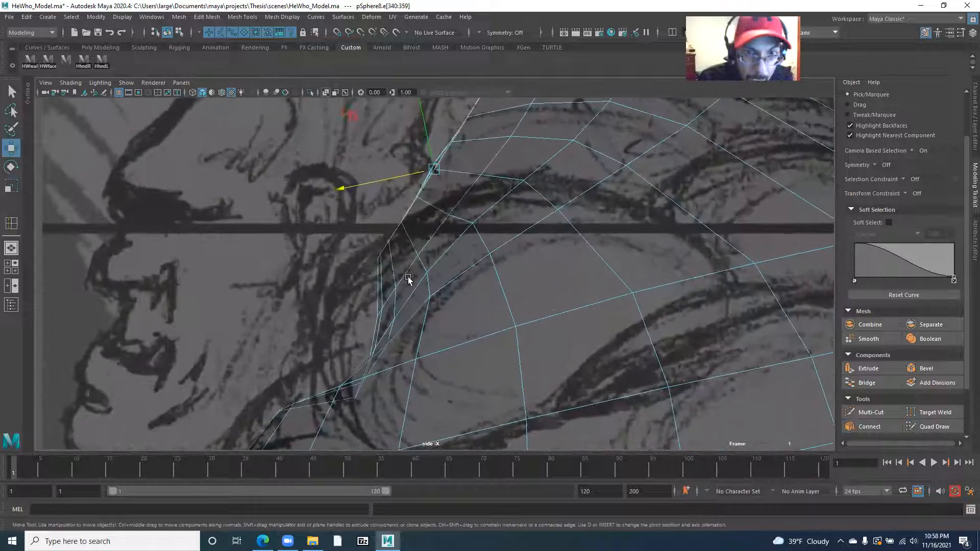
# - Delete the ring of faces surrounding the innermost disc of the top cap in the perspective view
pyautogui.press('space')
pyautogui.click(401, 258)
pyautogui.keyDown('alt'); pyautogui.moveTo(409, 256); pyautogui.dragTo(403, 236); pyautogui.keyUp('alt')
pyautogui.moveTo(410, 247); pyautogui.dragTo(407, 273, button='right')
pyautogui.keyDown('alt'); pyautogui.moveTo(411, 264); pyautogui.dragTo(363, 274); pyautogui.keyUp('alt')
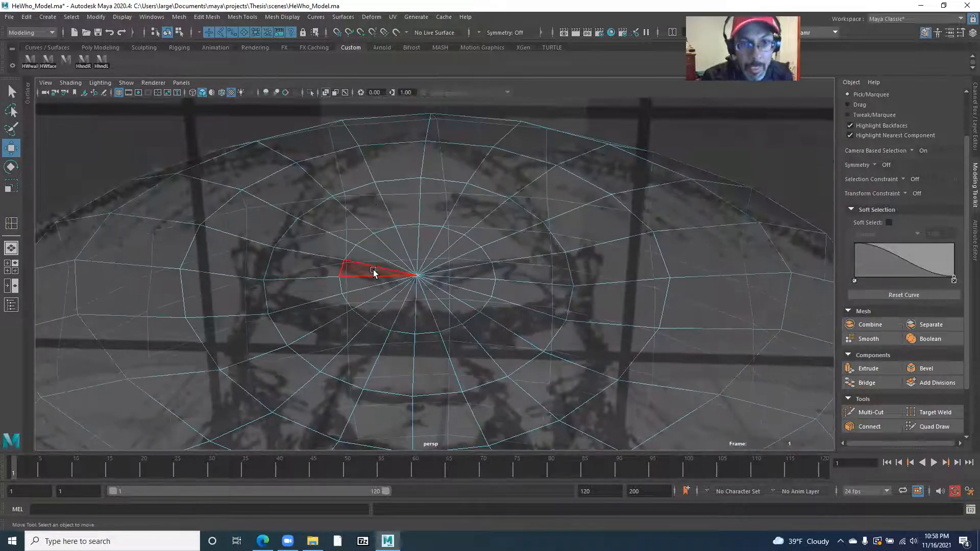
pyautogui.click(351, 229)
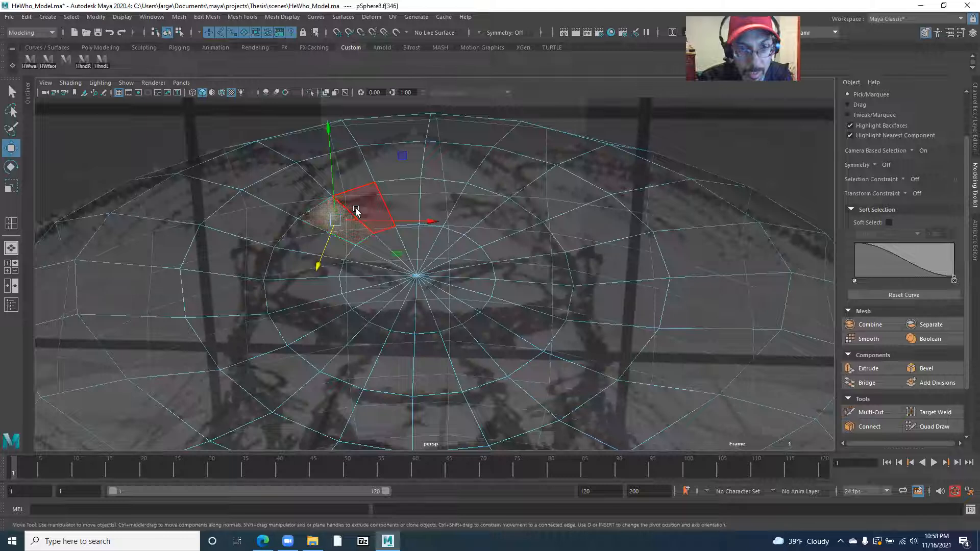
pyautogui.doubleClick(301, 247)
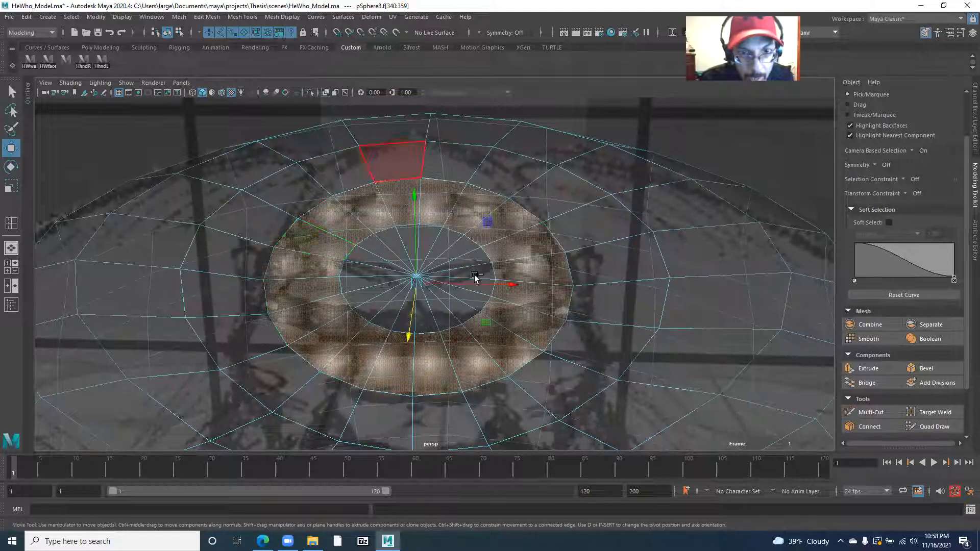
pyautogui.press('Delete')
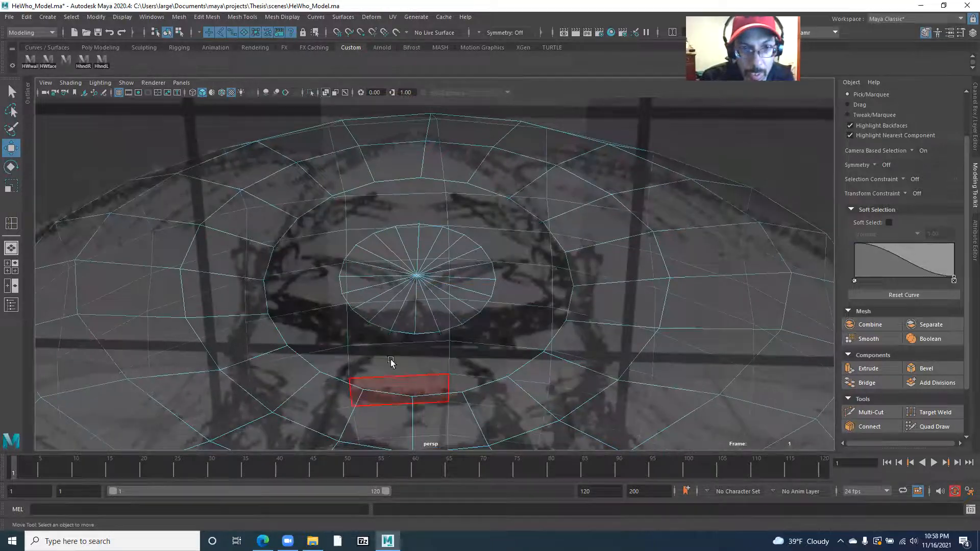
# - Delete the leftover triangular-fan disc at the centre of the top cap to leave an open neck hole
pyautogui.keyDown('alt'); pyautogui.moveTo(296, 305); pyautogui.dragTo(352, 301); pyautogui.keyUp('alt')
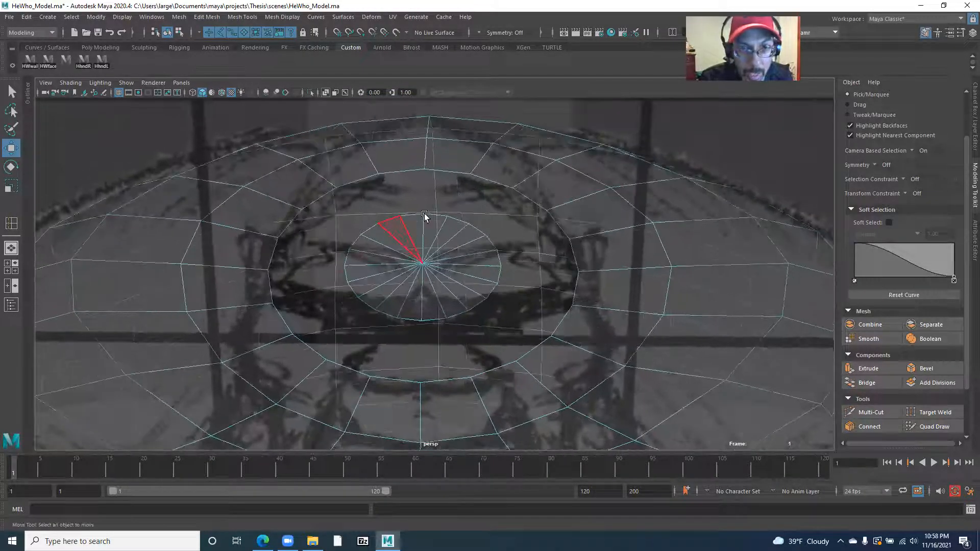
pyautogui.keyDown('alt'); pyautogui.moveTo(431, 223); pyautogui.dragTo(368, 274); pyautogui.keyUp('alt')
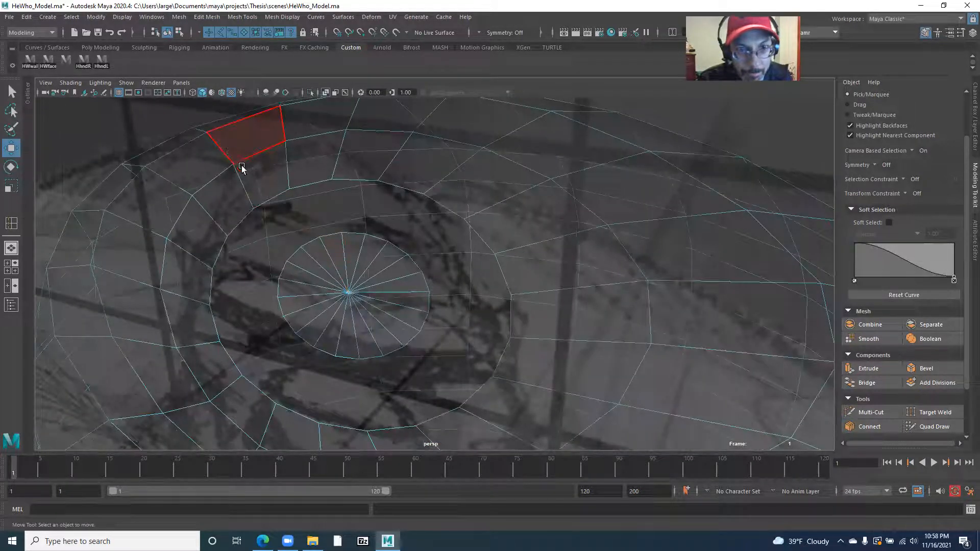
pyautogui.keyDown('alt'); pyautogui.moveTo(240, 168); pyautogui.dragTo(328, 247); pyautogui.keyUp('alt')
pyautogui.keyDown('alt'); pyautogui.moveTo(213, 232); pyautogui.dragTo(179, 223); pyautogui.keyUp('alt')
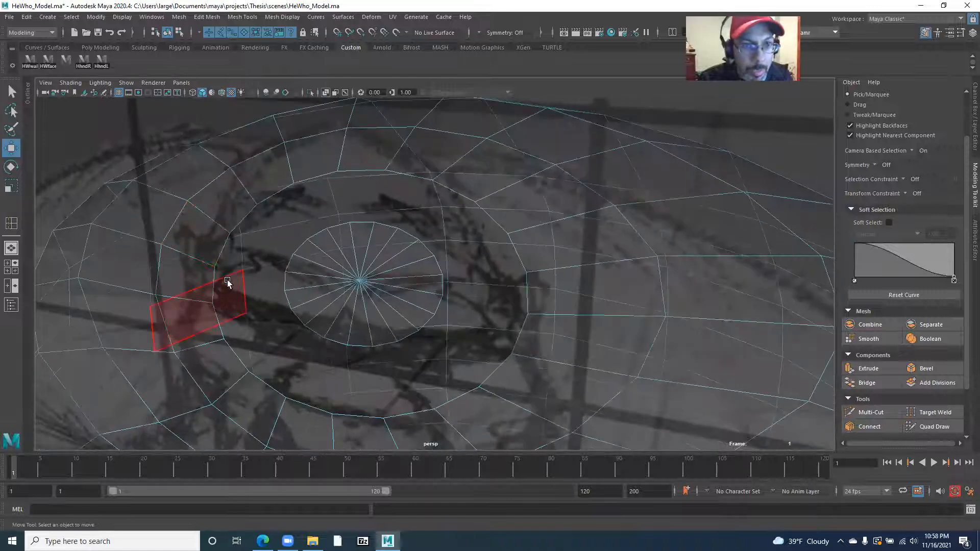
pyautogui.keyDown('alt'); pyautogui.moveTo(197, 311); pyautogui.dragTo(313, 258); pyautogui.keyUp('alt')
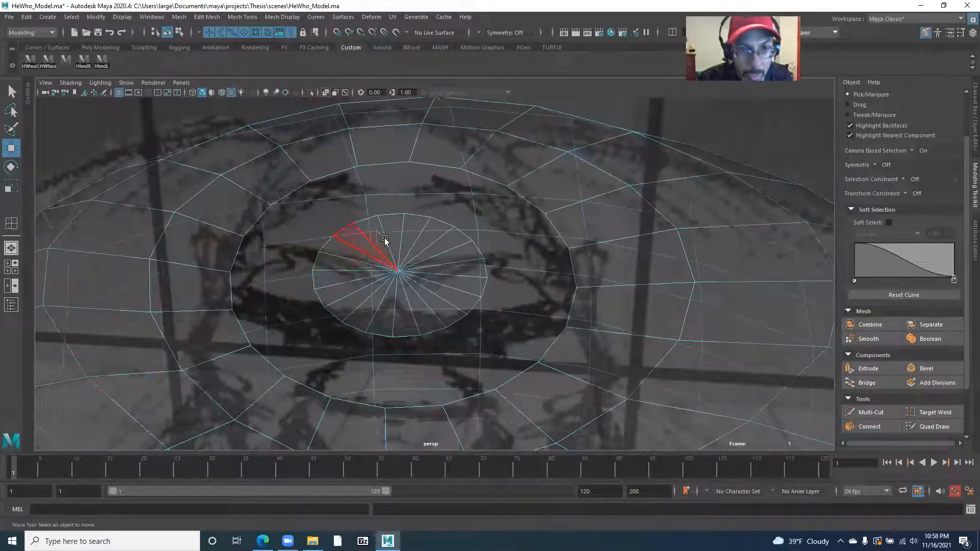
pyautogui.doubleClick(412, 234)
pyautogui.keyDown('alt'); pyautogui.moveTo(395, 268); pyautogui.dragTo(509, 173); pyautogui.keyUp('alt')
pyautogui.keyDown('alt'); pyautogui.moveTo(411, 277); pyautogui.dragTo(338, 290); pyautogui.keyUp('alt')
pyautogui.press('Delete')
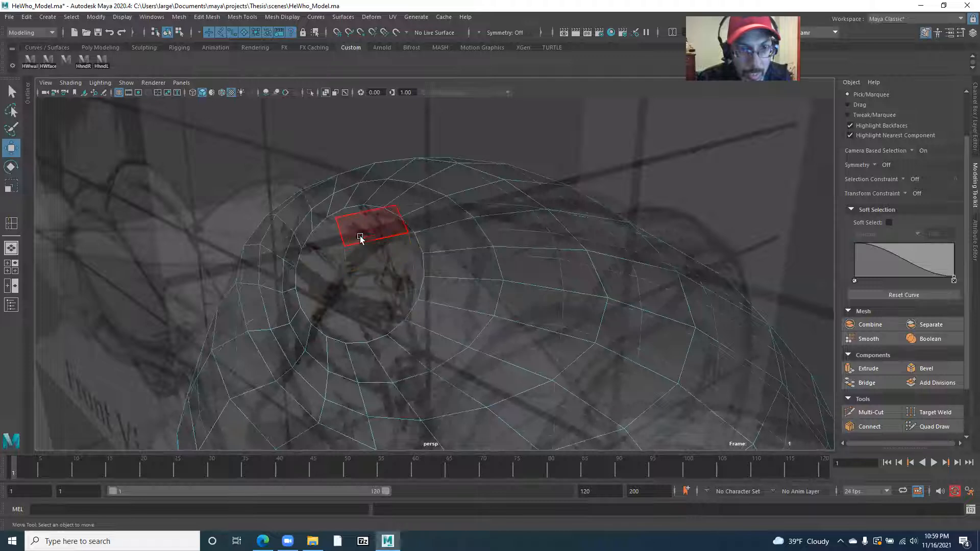
# - Examine the opened torso mesh from several sides down to the pole on its underside
pyautogui.keyDown('alt'); pyautogui.moveTo(360, 239); pyautogui.dragTo(244, 193); pyautogui.keyUp('alt')
pyautogui.keyDown('alt'); pyautogui.moveTo(283, 230); pyautogui.dragTo(395, 143); pyautogui.keyUp('alt')
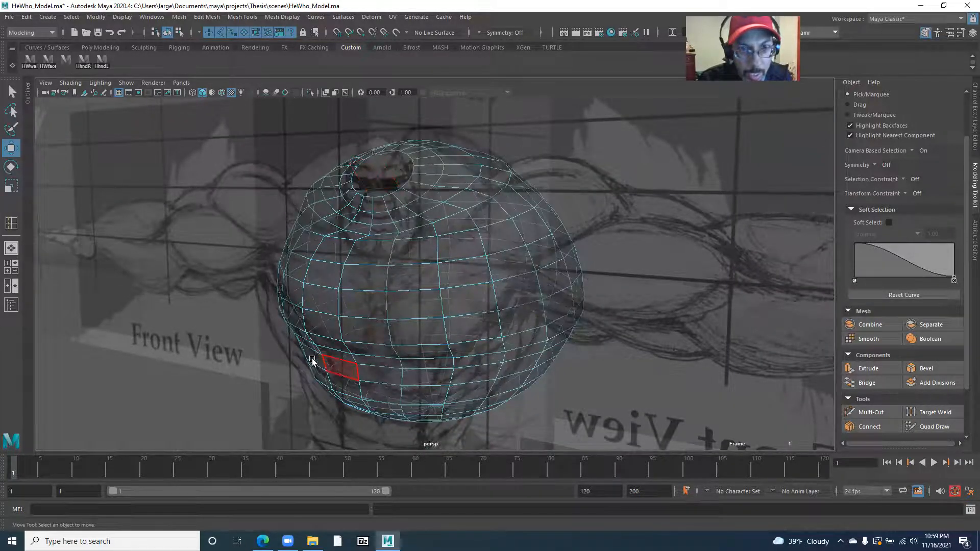
pyautogui.keyDown('alt'); pyautogui.moveTo(424, 437); pyautogui.dragTo(381, 348, button='middle'); pyautogui.keyUp('alt')
pyautogui.keyDown('alt'); pyautogui.moveTo(381, 347); pyautogui.dragTo(468, 259, button='right'); pyautogui.keyUp('alt')
pyautogui.keyDown('alt'); pyautogui.moveTo(468, 259); pyautogui.dragTo(419, 237); pyautogui.keyUp('alt')
pyautogui.keyDown('alt'); pyautogui.moveTo(543, 241); pyautogui.dragTo(513, 225); pyautogui.keyUp('alt')
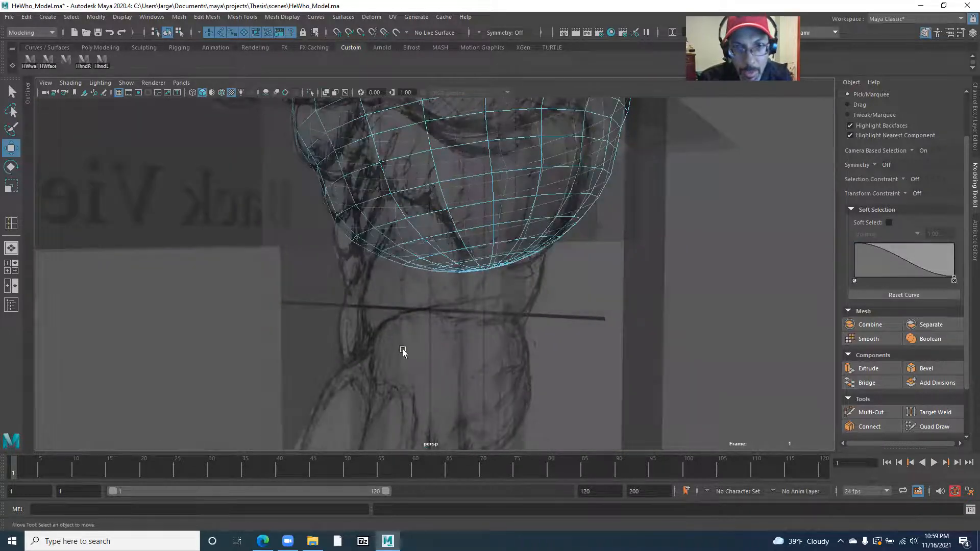
pyautogui.keyDown('alt'); pyautogui.moveTo(402, 351); pyautogui.dragTo(345, 245); pyautogui.keyUp('alt')
pyautogui.keyDown('alt'); pyautogui.moveTo(387, 286); pyautogui.dragTo(273, 345); pyautogui.keyUp('alt')
pyautogui.moveTo(277, 272); pyautogui.dragTo(267, 301, button='right')
pyautogui.click(272, 305)
pyautogui.keyDown('shift'); pyautogui.click(281, 300); pyautogui.keyUp('shift')
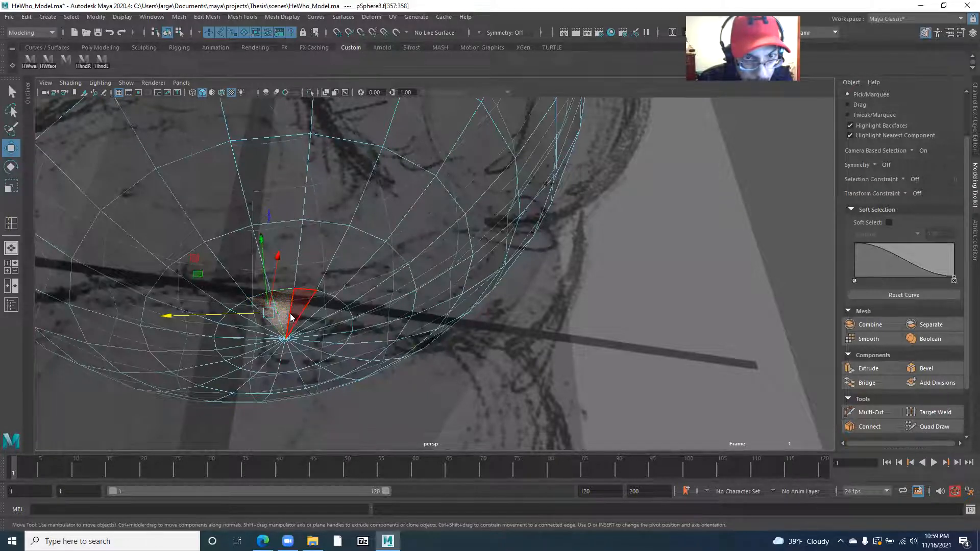
pyautogui.keyDown('alt'); pyautogui.moveTo(290, 315); pyautogui.dragTo(347, 313); pyautogui.keyUp('alt')
pyautogui.keyDown('alt'); pyautogui.moveTo(305, 317); pyautogui.dragTo(271, 249, button='middle'); pyautogui.keyUp('alt')
pyautogui.click(679, 284)
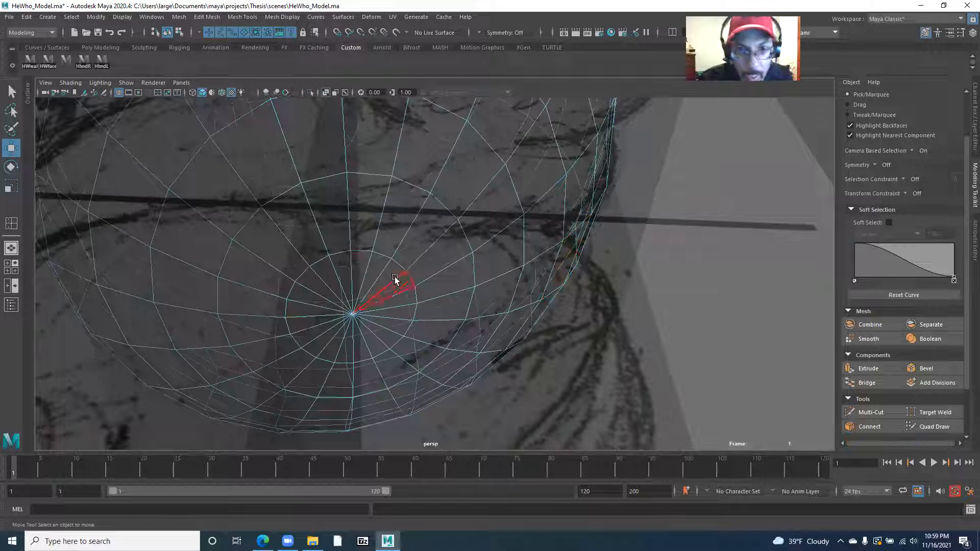
# - Select all the triangular faces around the sphere's bottom pole using the Paint Selection tool with an upper brush radius of 0.1166
pyautogui.keyDown('alt'); pyautogui.moveTo(357, 307); pyautogui.dragTo(368, 276); pyautogui.keyUp('alt')
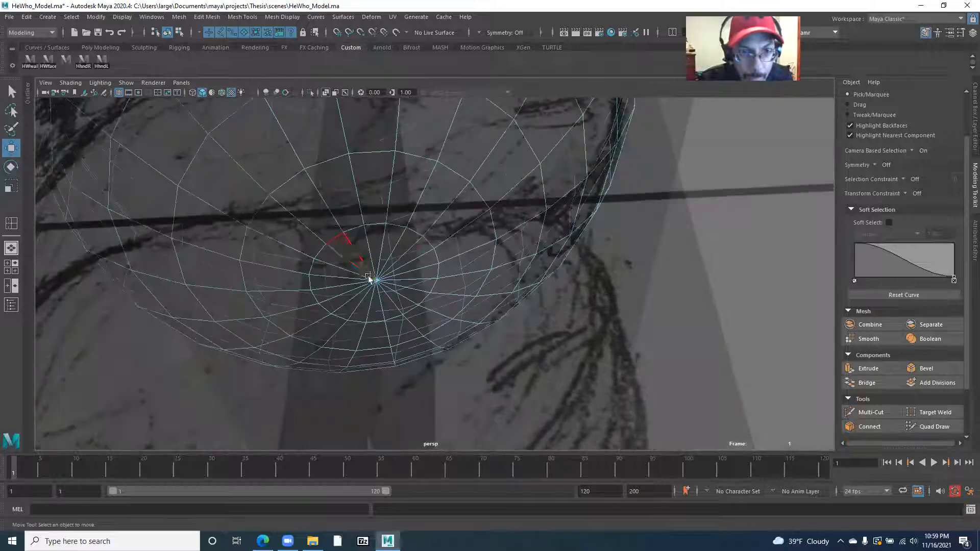
pyautogui.rightClick(370, 244)
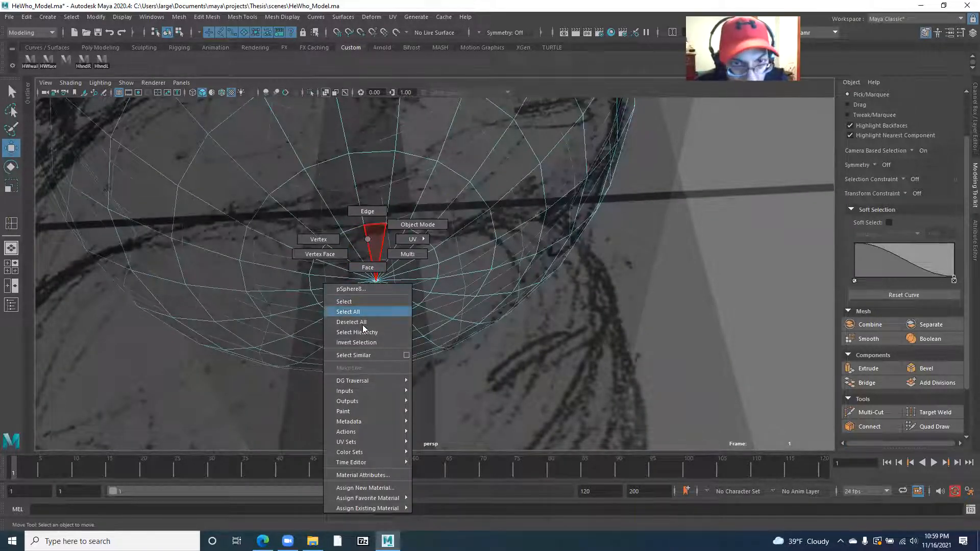
pyautogui.moveTo(352, 422)
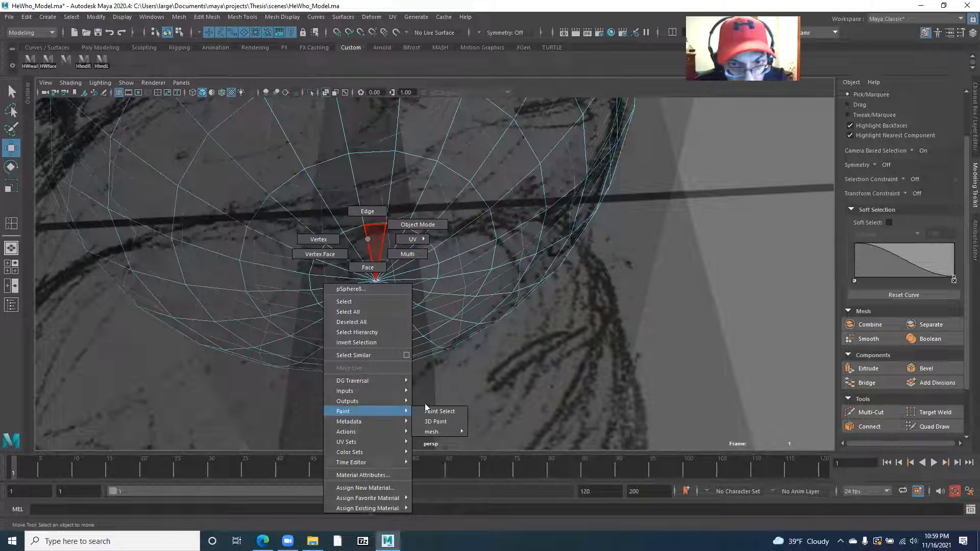
pyautogui.click(440, 412)
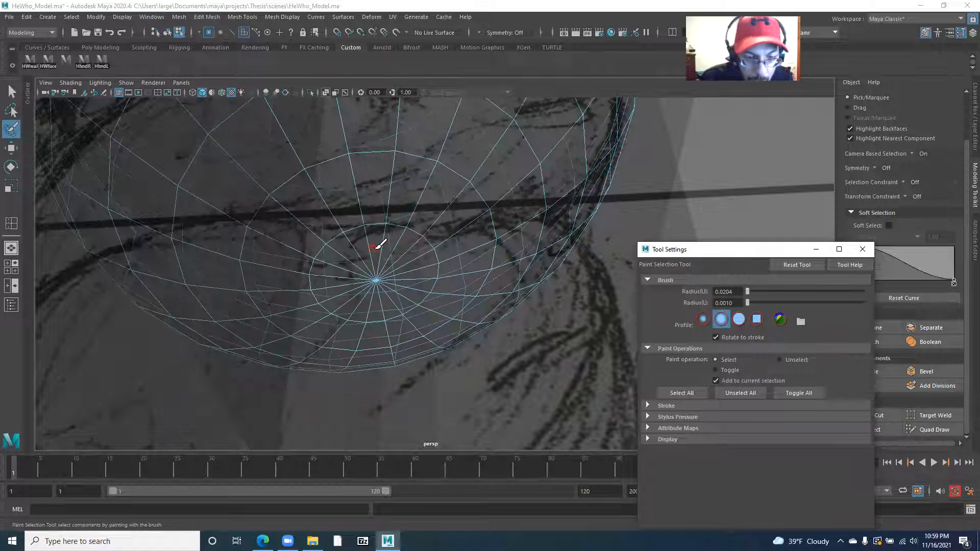
pyautogui.moveTo(374, 248); pyautogui.dragTo(377, 247)
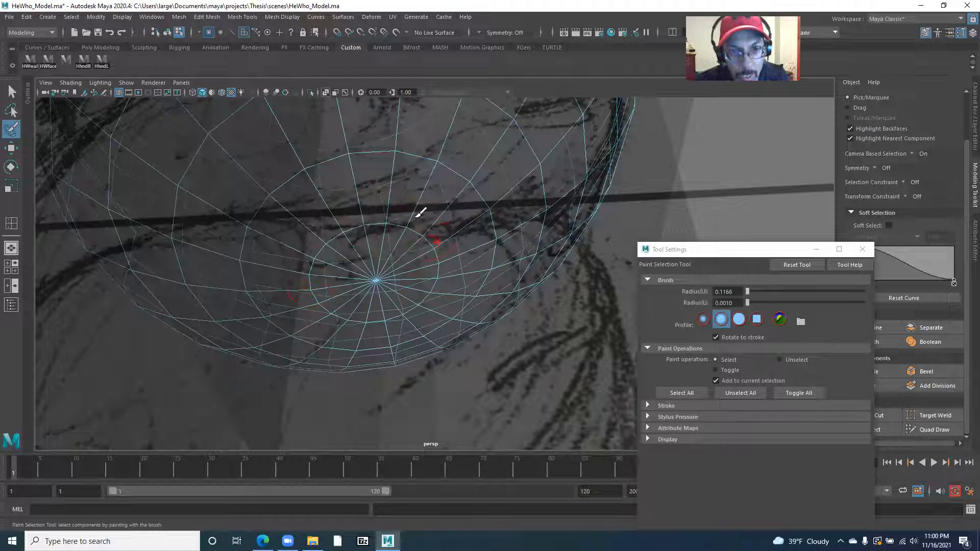
pyautogui.moveTo(378, 253)
pyautogui.mouseDown()
pyautogui.moveTo(374, 244)
pyautogui.moveTo(408, 258)
pyautogui.moveTo(363, 307)
pyautogui.moveTo(414, 275)
pyautogui.moveTo(350, 273)
pyautogui.moveTo(372, 240)
pyautogui.moveTo(294, 268)
pyautogui.mouseUp()
pyautogui.press('q')
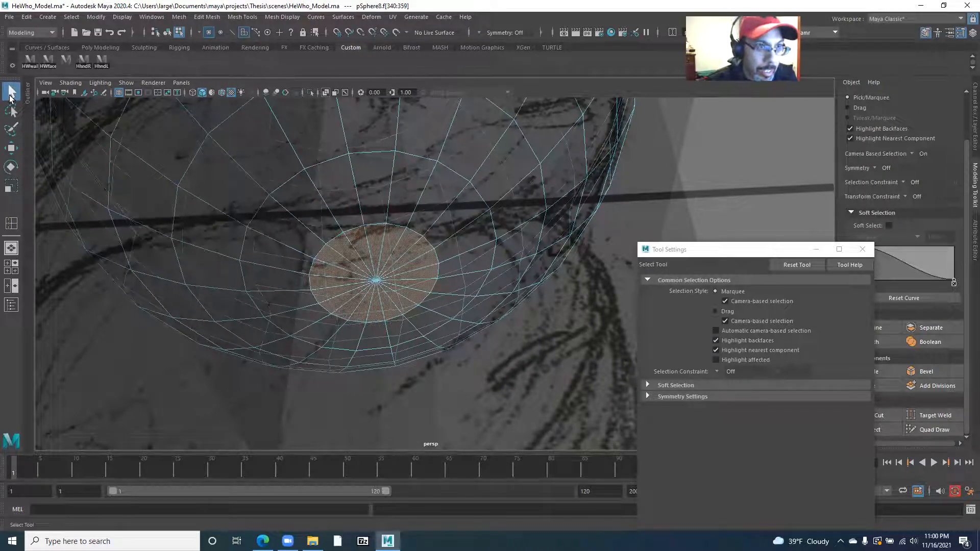
# - Close the tool settings and enable soft selection on the bottom pole faces with a volume falloff radius of 2.50
pyautogui.click(862, 249)
pyautogui.click(888, 226)
pyautogui.keyDown('alt'); pyautogui.moveTo(481, 322); pyautogui.dragTo(317, 305, button='right'); pyautogui.keyUp('alt')
pyautogui.moveTo(940, 236); pyautogui.dragTo(912, 239)
pyautogui.write('2')
pyautogui.press('Return')
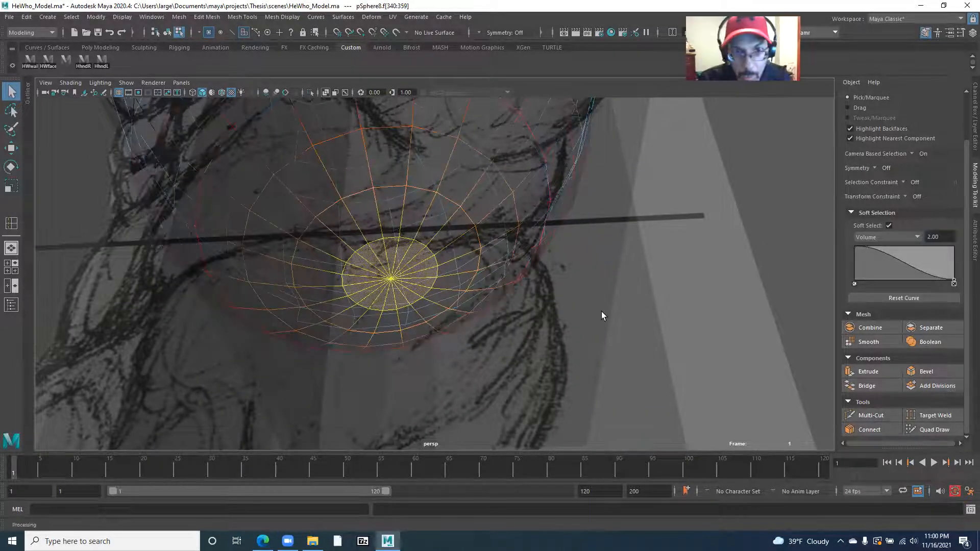
pyautogui.keyDown('alt'); pyautogui.moveTo(557, 299); pyautogui.dragTo(454, 295); pyautogui.keyUp('alt')
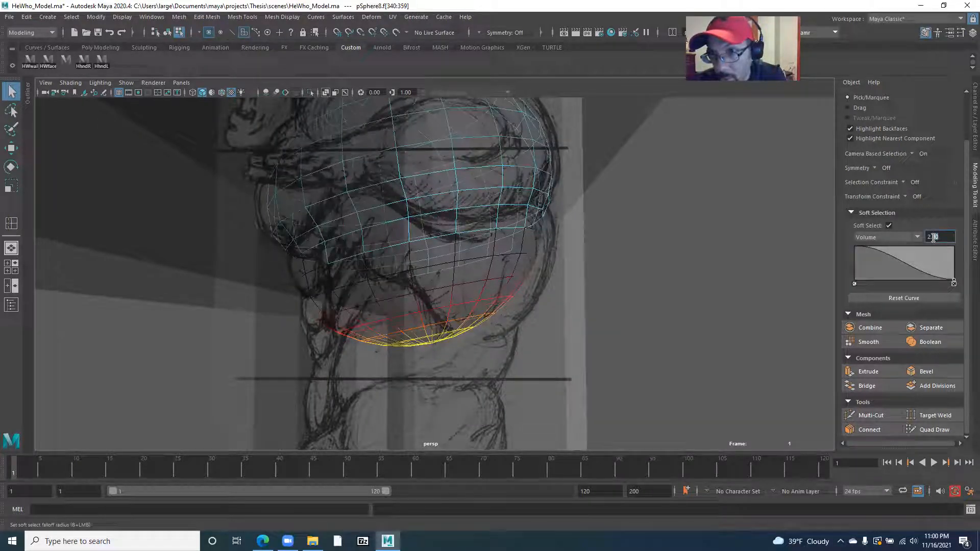
pyautogui.press('Return')
pyautogui.keyDown('alt'); pyautogui.moveTo(344, 376); pyautogui.dragTo(380, 365); pyautogui.keyUp('alt')
# - Pull the softly selected bottom faces down along Y to the sketched pelvis in the side view
pyautogui.press('space')
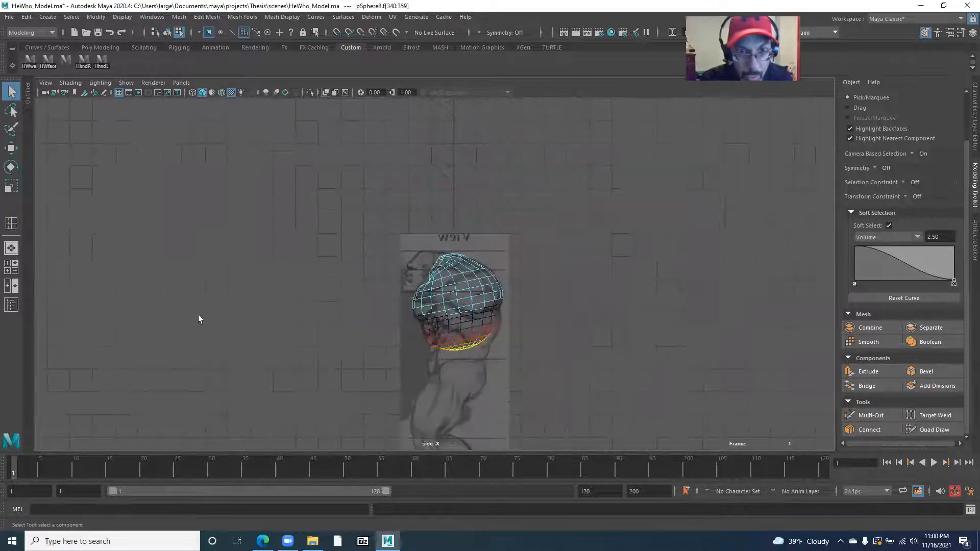
pyautogui.keyDown('alt'); pyautogui.moveTo(405, 388); pyautogui.dragTo(398, 292, button='middle'); pyautogui.keyUp('alt')
pyautogui.keyDown('alt'); pyautogui.moveTo(398, 292); pyautogui.dragTo(443, 332, button='right'); pyautogui.keyUp('alt')
pyautogui.moveTo(442, 332)
pyautogui.keyDown('alt'); pyautogui.mouseDown(button='middle')
pyautogui.moveTo(432, 323)
pyautogui.moveTo(456, 343)
pyautogui.mouseUp(button='middle'); pyautogui.keyUp('alt')
pyautogui.press('w')
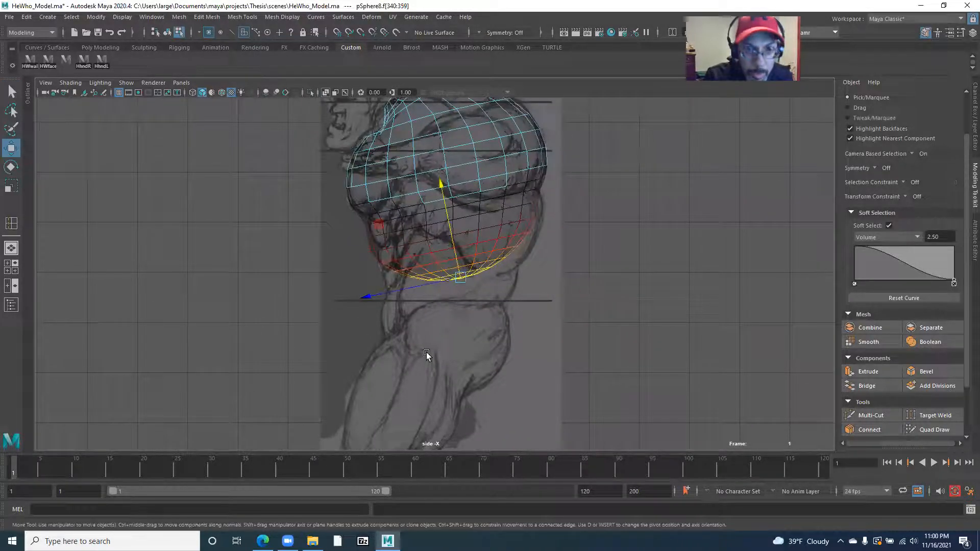
pyautogui.moveTo(447, 197); pyautogui.dragTo(433, 262)
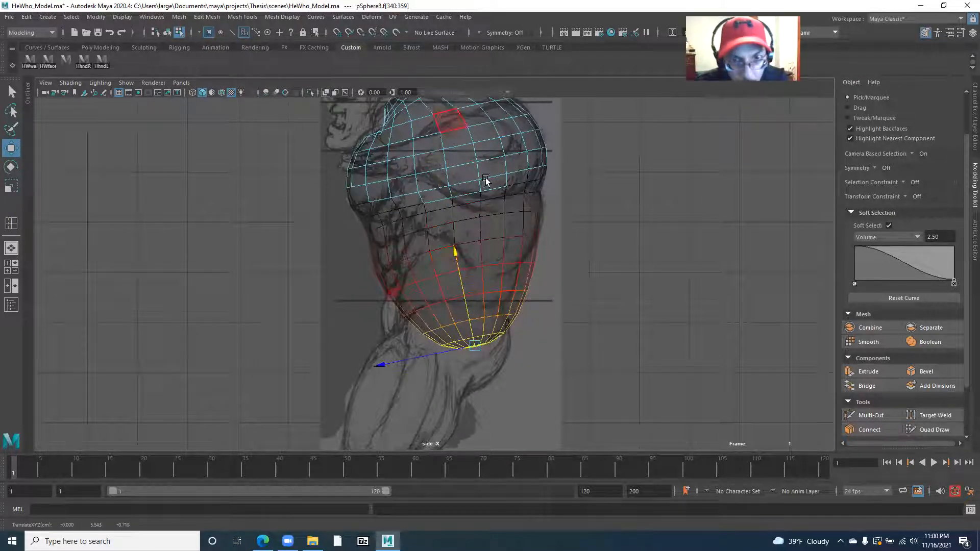
# - Shift the softly selected bottom faces forward and tilt them to follow the hip sketch in the side view
pyautogui.keyDown('alt'); pyautogui.moveTo(366, 289); pyautogui.dragTo(360, 269, button='middle'); pyautogui.keyUp('alt')
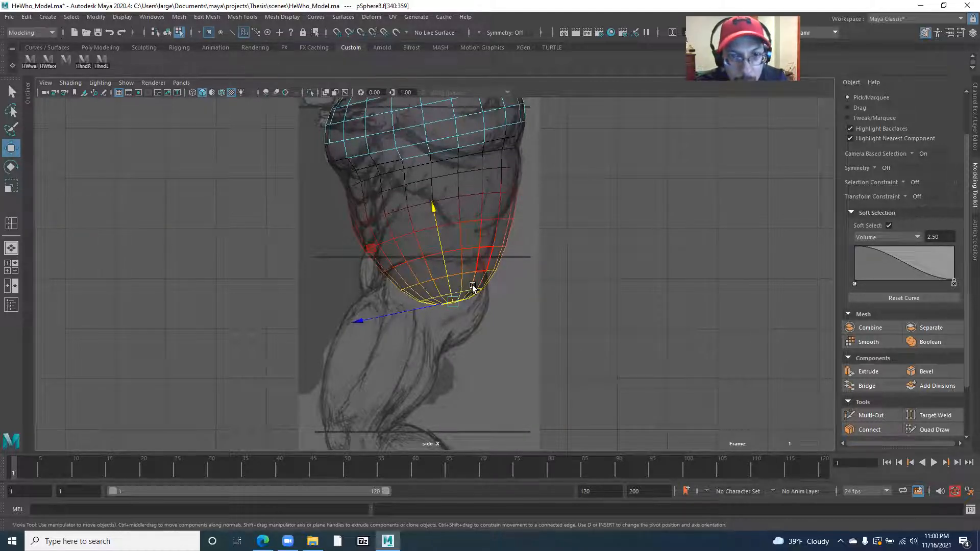
pyautogui.moveTo(394, 318); pyautogui.dragTo(329, 259)
pyautogui.press('e')
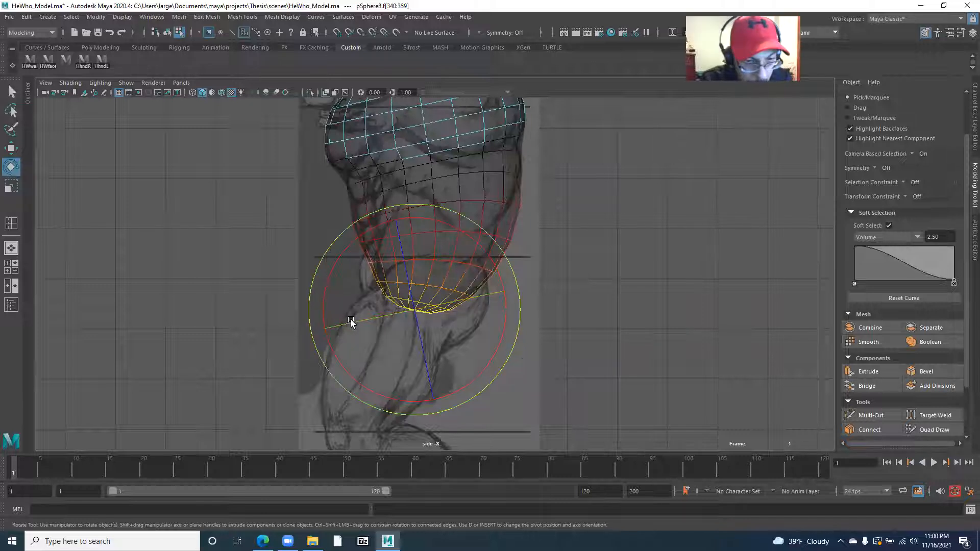
pyautogui.press('w')
pyautogui.moveTo(363, 328)
pyautogui.mouseDown()
pyautogui.moveTo(328, 326)
pyautogui.moveTo(359, 327)
pyautogui.mouseUp()
pyautogui.scroll(1, 361, 301)
# - In the front view, select the waist edge loop, with soft selection turned off, and scale it narrower along X to the sketch
pyautogui.press('space')
pyautogui.keyDown('alt'); pyautogui.moveTo(269, 328); pyautogui.dragTo(270, 239, button='middle'); pyautogui.keyUp('alt')
pyautogui.keyDown('alt'); pyautogui.moveTo(271, 239); pyautogui.dragTo(405, 245, button='right'); pyautogui.keyUp('alt')
pyautogui.keyDown('alt'); pyautogui.moveTo(404, 245); pyautogui.dragTo(404, 184, button='middle'); pyautogui.keyUp('alt')
pyautogui.keyDown('alt'); pyautogui.moveTo(405, 183); pyautogui.dragTo(535, 313, button='right'); pyautogui.keyUp('alt')
pyautogui.scroll(3, 361, 288)
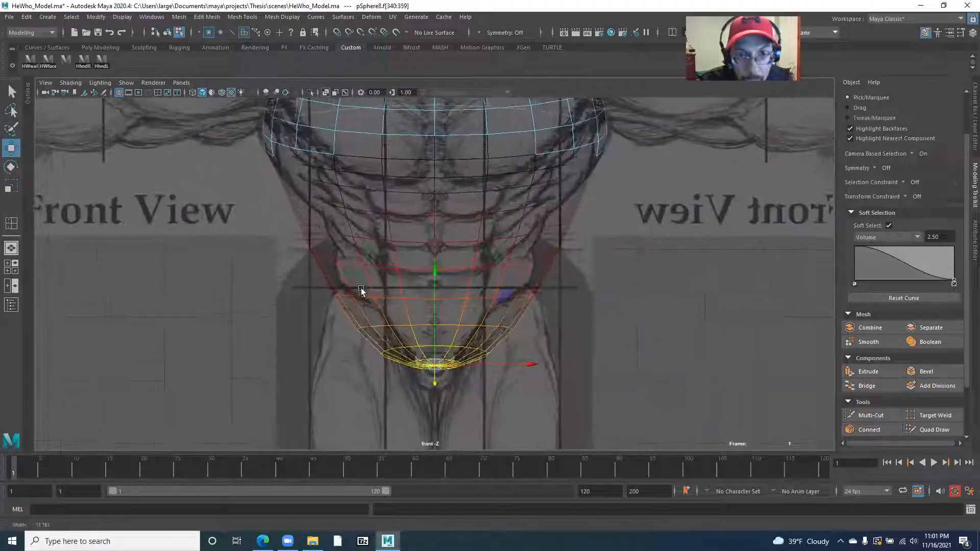
pyautogui.moveTo(341, 262); pyautogui.dragTo(345, 235, button='right')
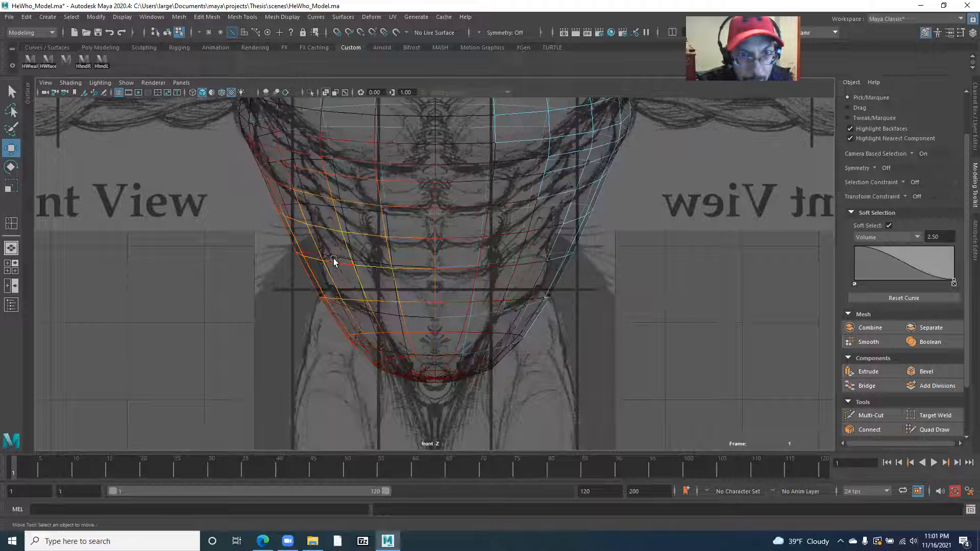
pyautogui.doubleClick(329, 228)
pyautogui.keyDown('alt'); pyautogui.moveTo(365, 219); pyautogui.dragTo(369, 238, button='middle'); pyautogui.keyUp('alt')
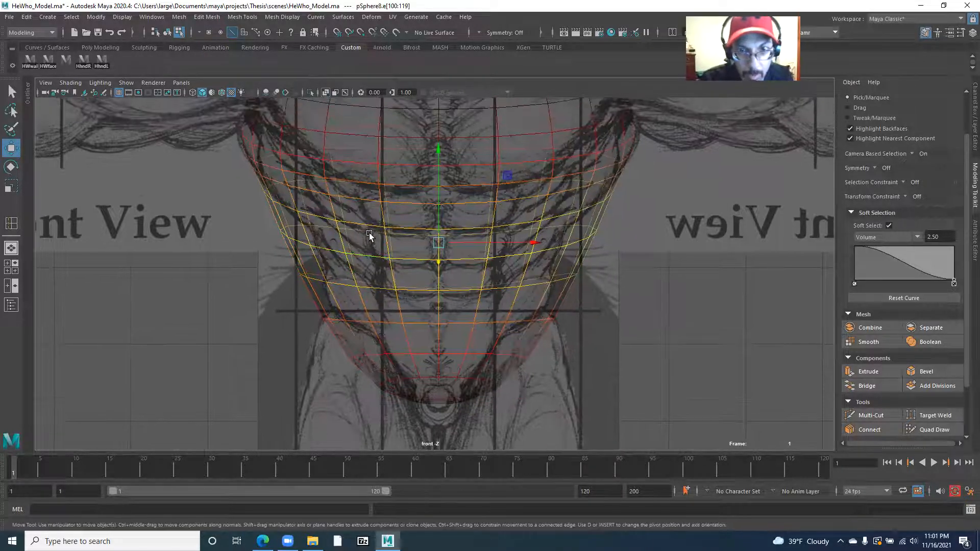
pyautogui.keyDown('alt'); pyautogui.moveTo(368, 238); pyautogui.dragTo(393, 236, button='right'); pyautogui.keyUp('alt')
pyautogui.click(889, 226)
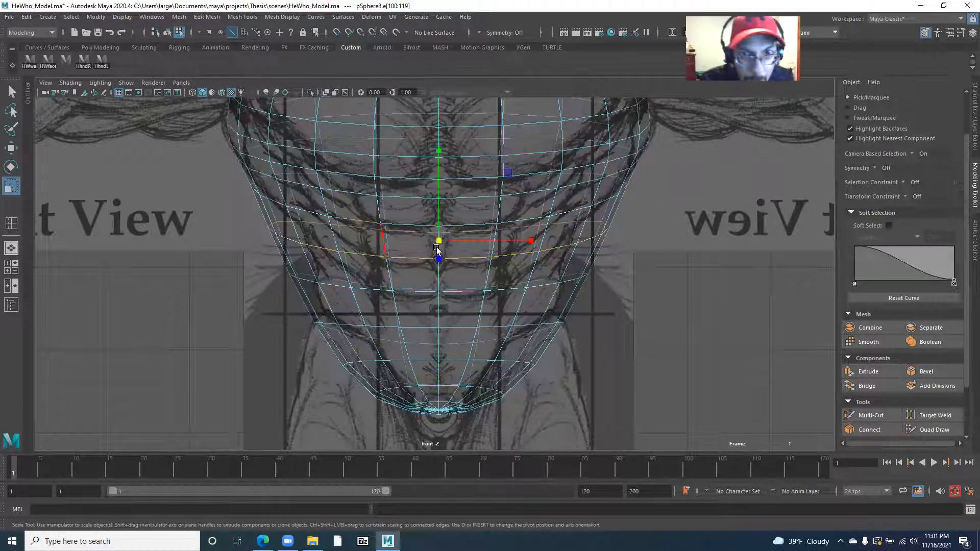
pyautogui.moveTo(531, 241); pyautogui.dragTo(510, 241)
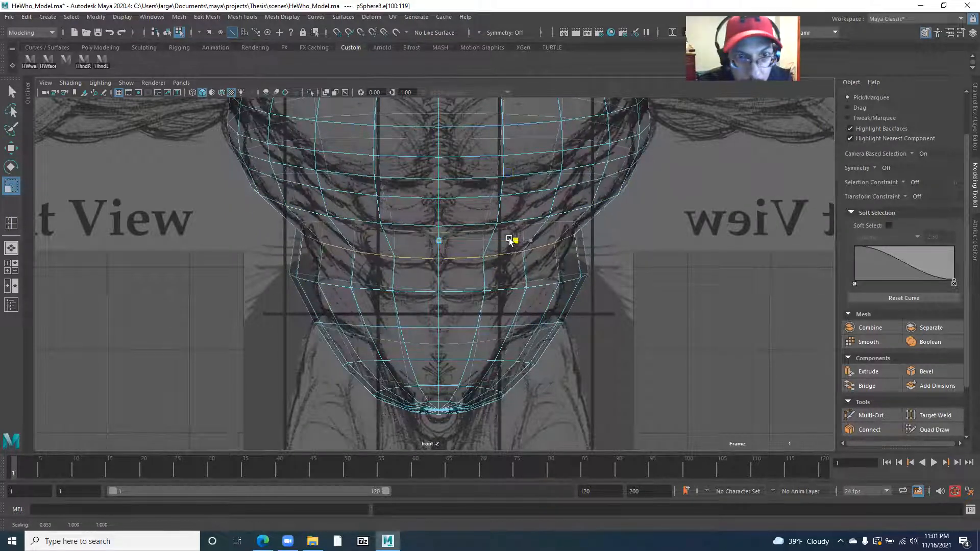
# - Adjust the scale of the lower chest edge loops and narrow the loop just below the waist along X to the front sketch
pyautogui.doubleClick(265, 177)
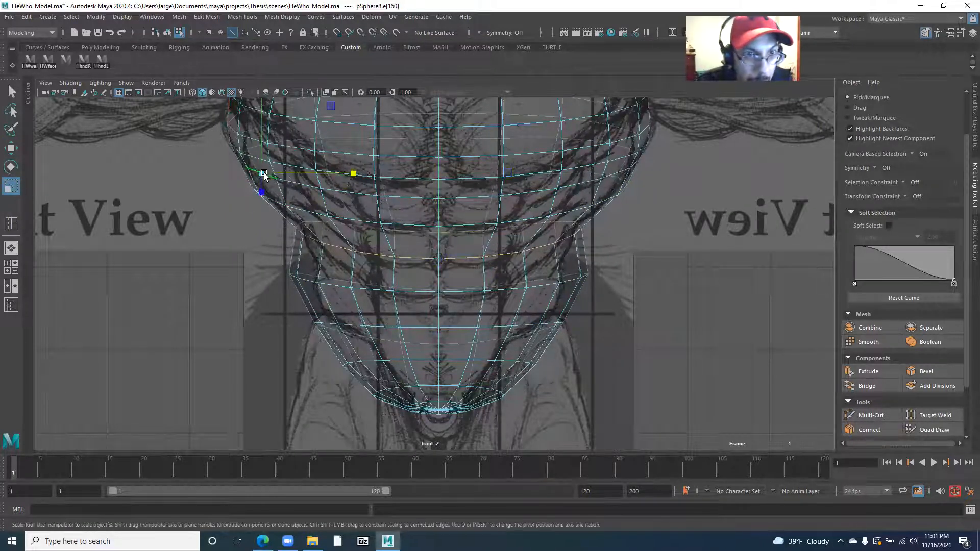
pyautogui.click(526, 172)
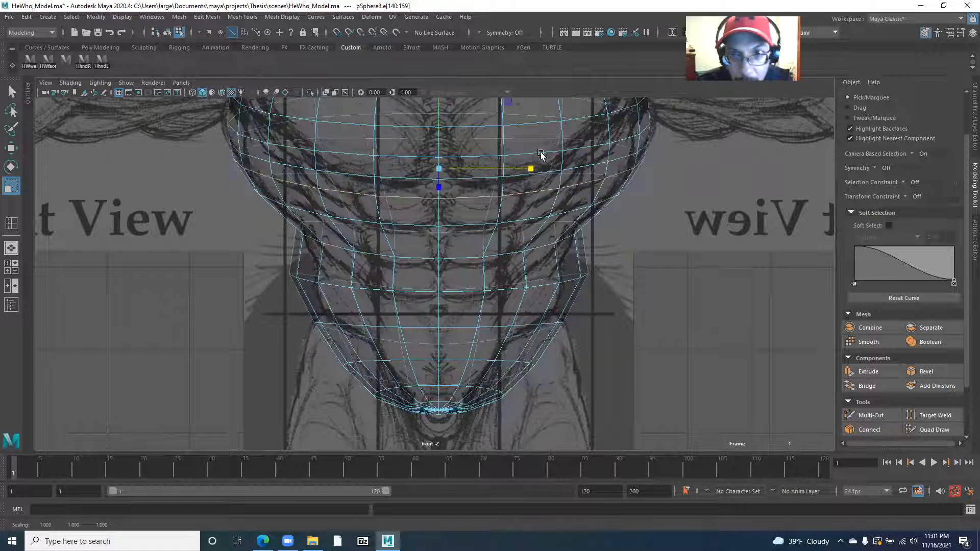
pyautogui.doubleClick(579, 148)
pyautogui.moveTo(532, 125); pyautogui.dragTo(535, 149)
pyautogui.doubleClick(554, 171)
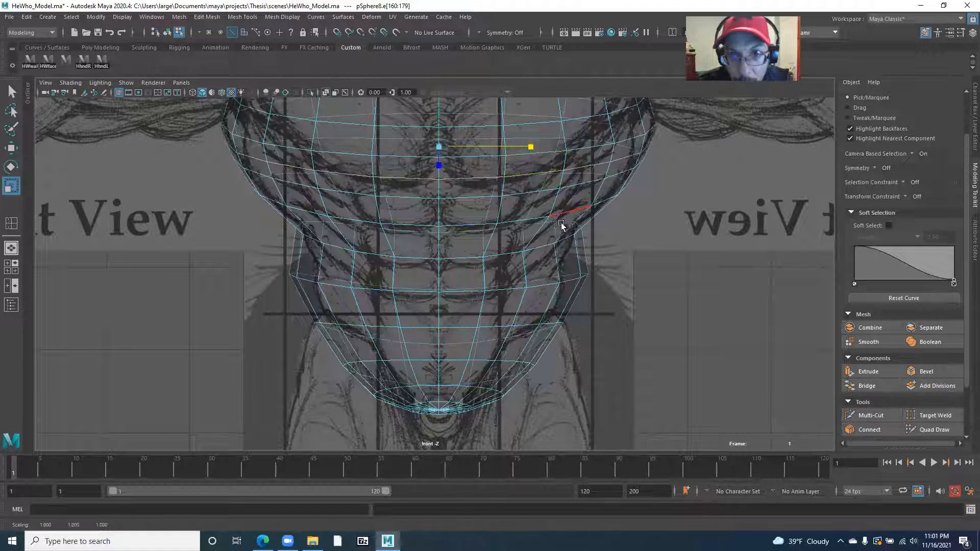
pyautogui.doubleClick(305, 281)
pyautogui.moveTo(528, 282); pyautogui.dragTo(512, 285)
# - Select the hip edge loop, tilt it in the side view to follow the sketched hip line, and raise it slightly
pyautogui.keyDown('alt'); pyautogui.moveTo(336, 225); pyautogui.dragTo(439, 319, button='right'); pyautogui.keyUp('alt')
pyautogui.keyDown('alt'); pyautogui.moveTo(440, 319); pyautogui.dragTo(423, 273, button='middle'); pyautogui.keyUp('alt')
pyautogui.doubleClick(428, 277)
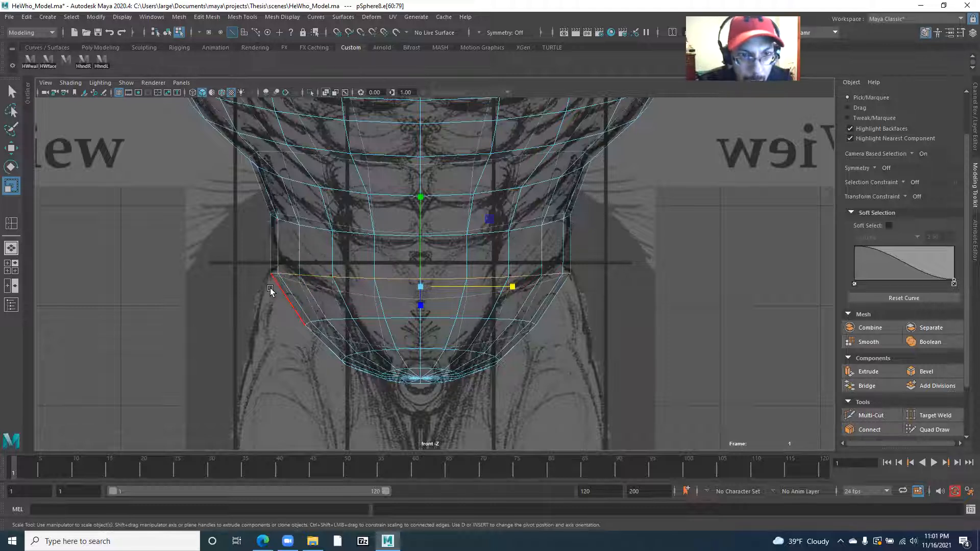
pyautogui.press('space')
pyautogui.moveTo(317, 282); pyautogui.dragTo(306, 265)
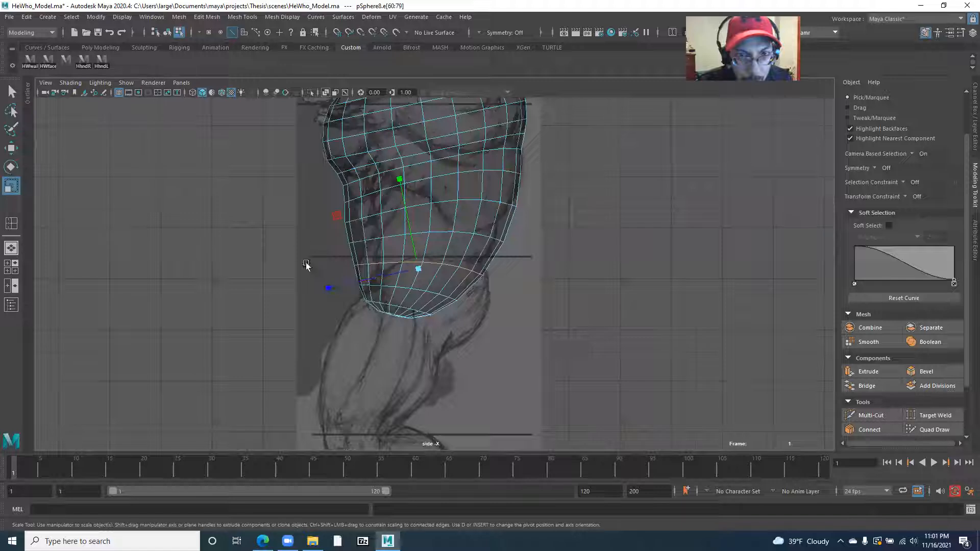
pyautogui.scroll(4, 307, 265)
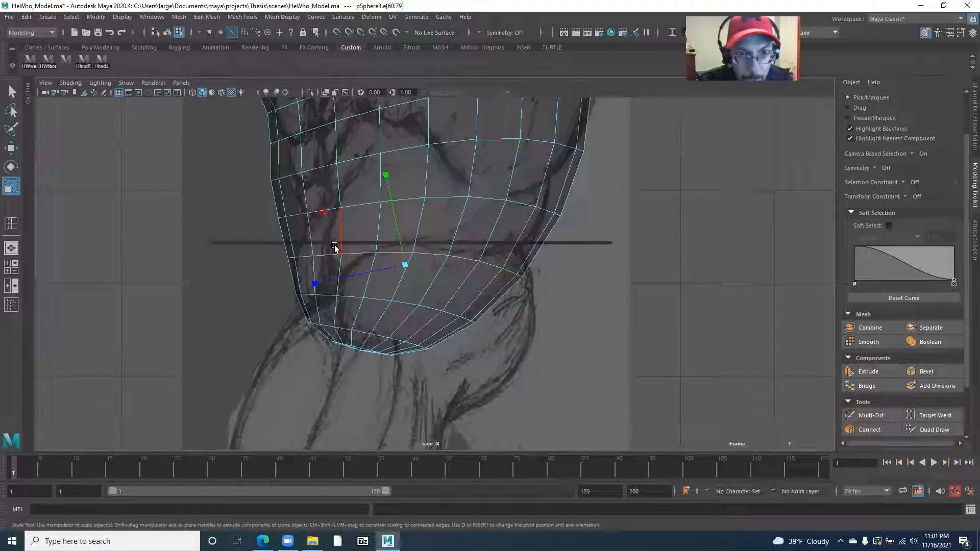
pyautogui.press('e')
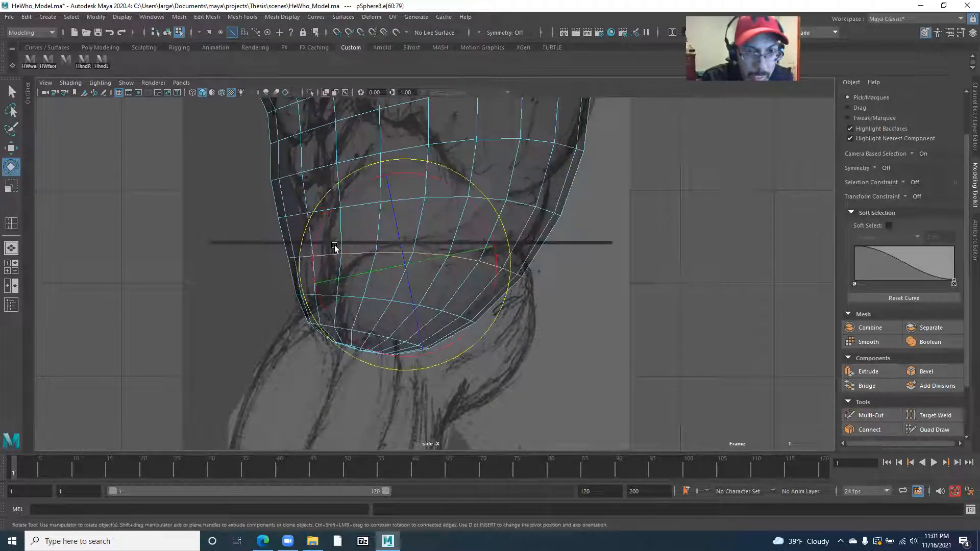
pyautogui.moveTo(322, 226); pyautogui.dragTo(322, 244)
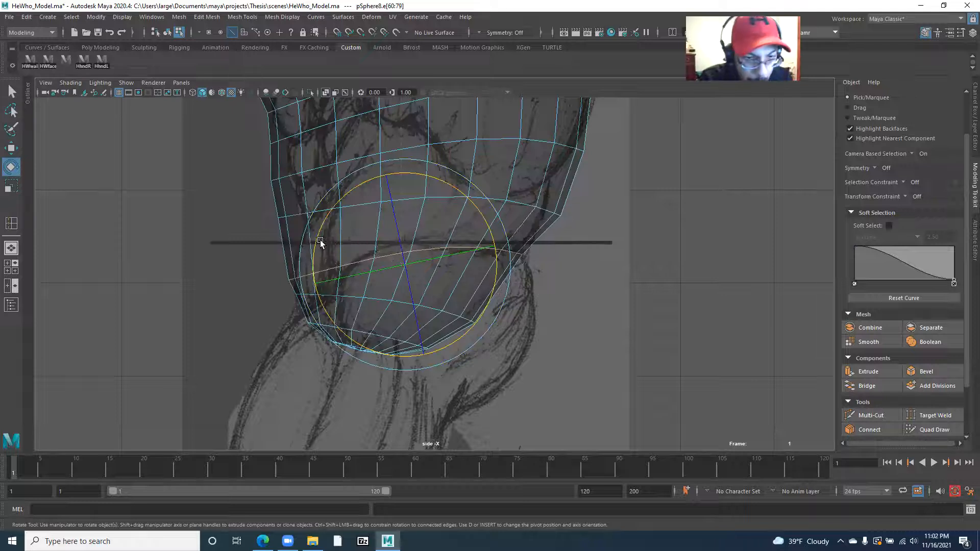
pyautogui.press('w')
pyautogui.moveTo(386, 185); pyautogui.dragTo(382, 175)
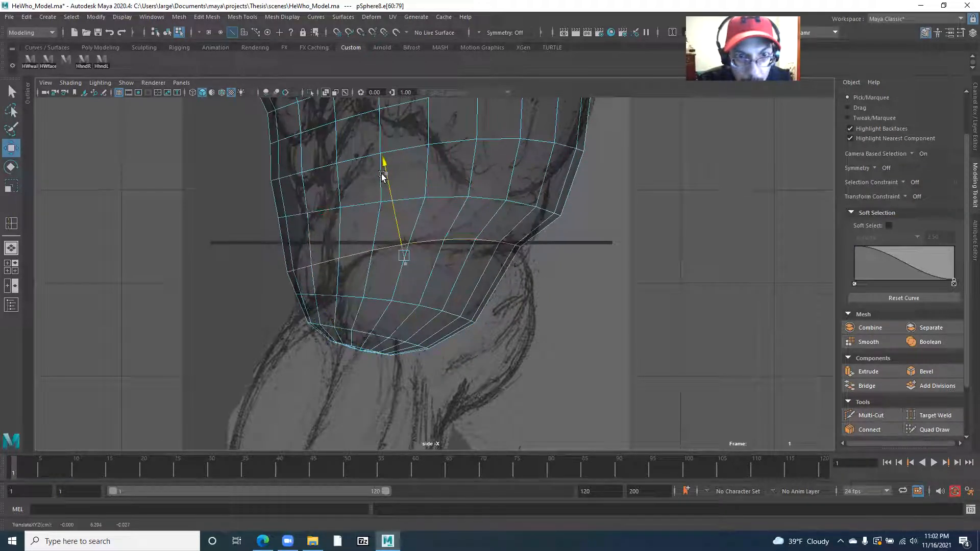
# - Fine-tune the hip edge loop's depth and shift it slightly backward along Z to match the side sketch
pyautogui.press('r')
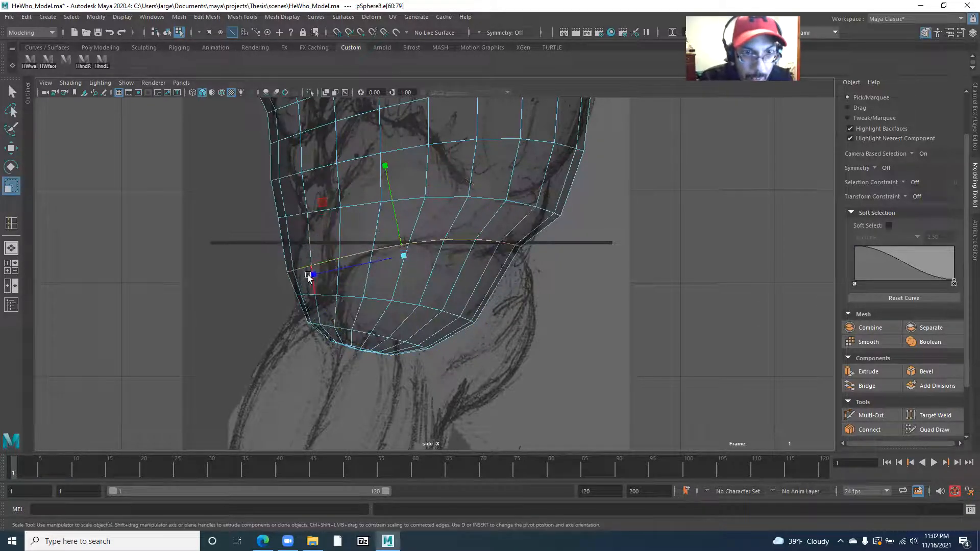
pyautogui.moveTo(314, 275); pyautogui.dragTo(313, 274)
pyautogui.press('w')
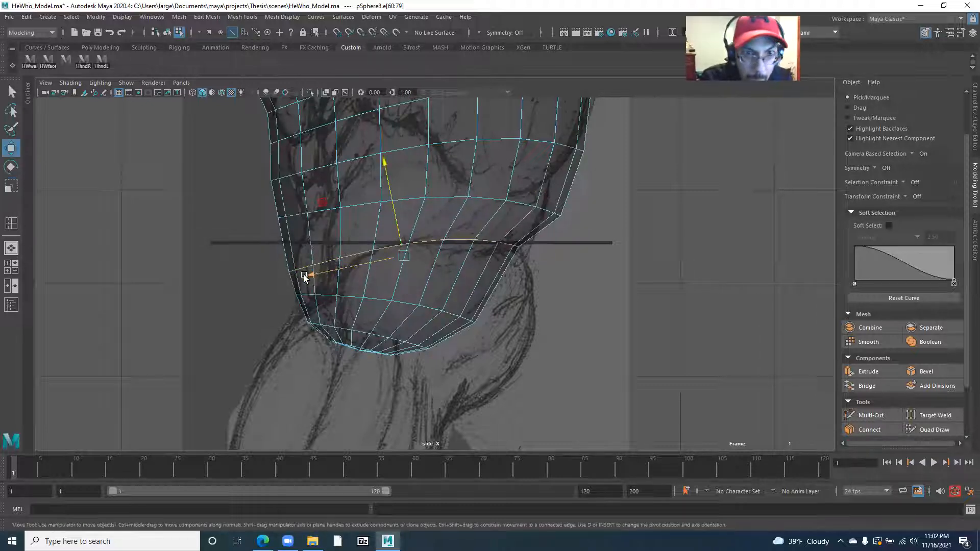
pyautogui.moveTo(312, 275); pyautogui.dragTo(314, 275)
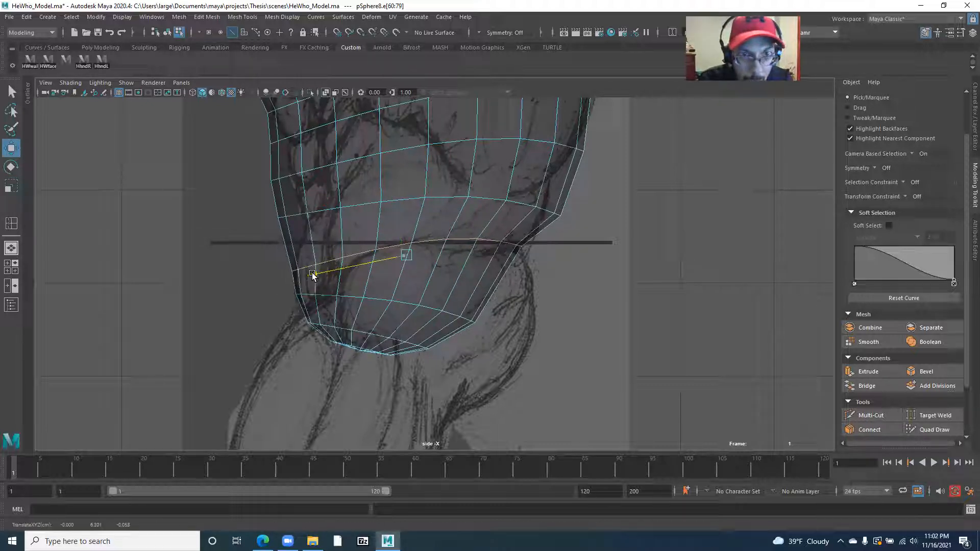
# - Reshape the two edge loops directly above the hip loop along Z to fit the sketched belly and back in the side view
pyautogui.moveTo(320, 215)
pyautogui.mouseDown()
pyautogui.moveTo(307, 210)
pyautogui.moveTo(335, 225)
pyautogui.mouseUp()
pyautogui.press('r')
pyautogui.click(313, 169)
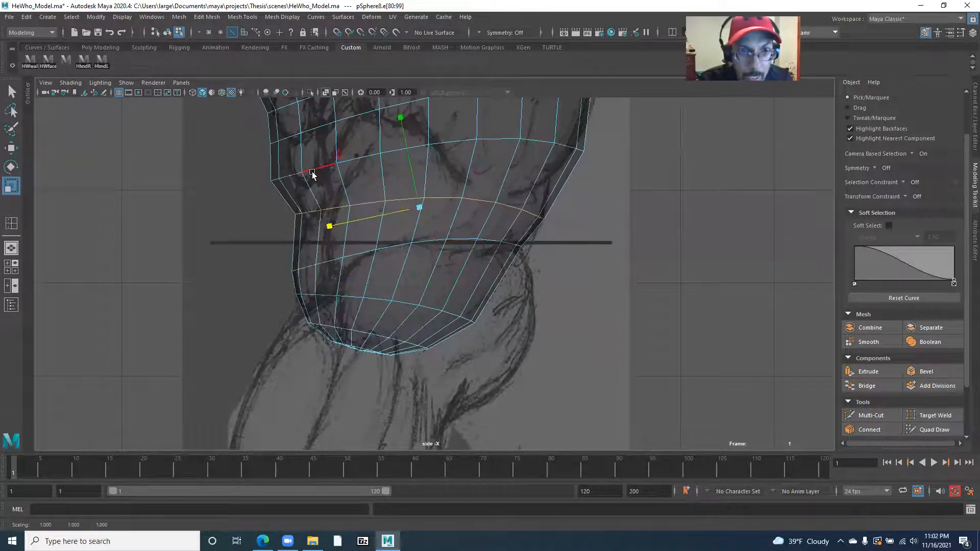
pyautogui.keyDown('alt'); pyautogui.moveTo(287, 174); pyautogui.dragTo(282, 232, button='middle'); pyautogui.keyUp('alt')
pyautogui.moveTo(338, 234); pyautogui.dragTo(336, 238)
pyautogui.press('w')
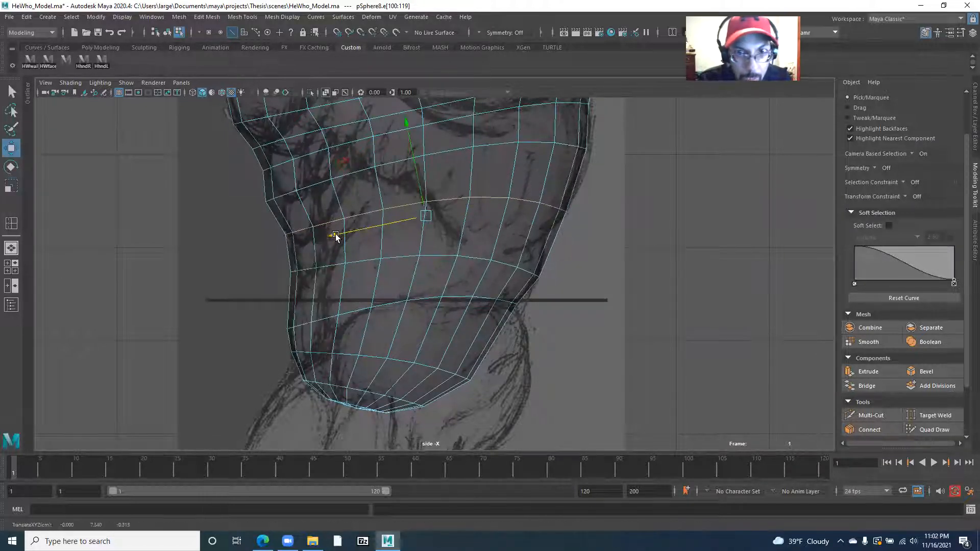
# - Select the next edge loop up the torso, adjust its depth and shift it backward to smooth the belly profile
pyautogui.keyDown('alt'); pyautogui.moveTo(341, 188); pyautogui.dragTo(341, 246, button='middle'); pyautogui.keyUp('alt')
pyautogui.doubleClick(316, 241)
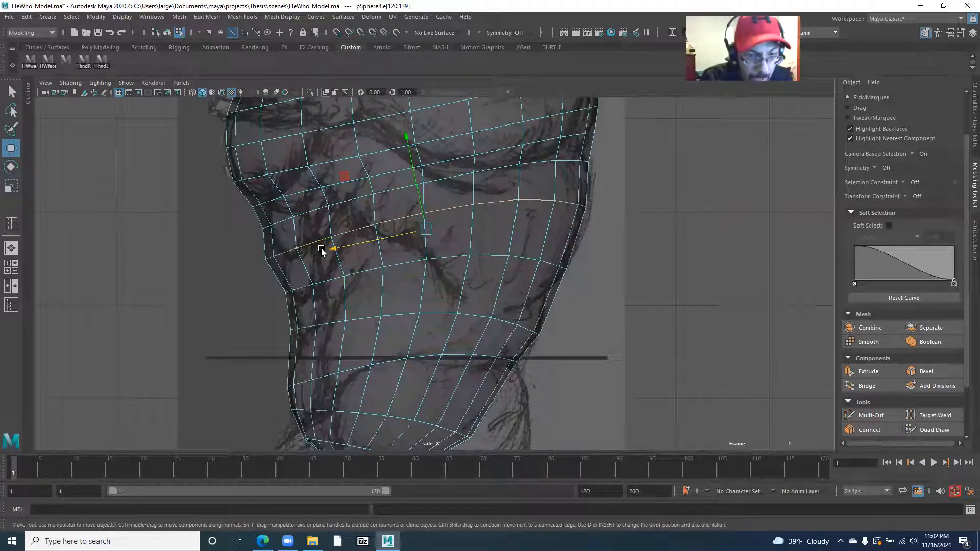
pyautogui.press('r')
pyautogui.moveTo(327, 248); pyautogui.dragTo(341, 249)
pyautogui.press('w')
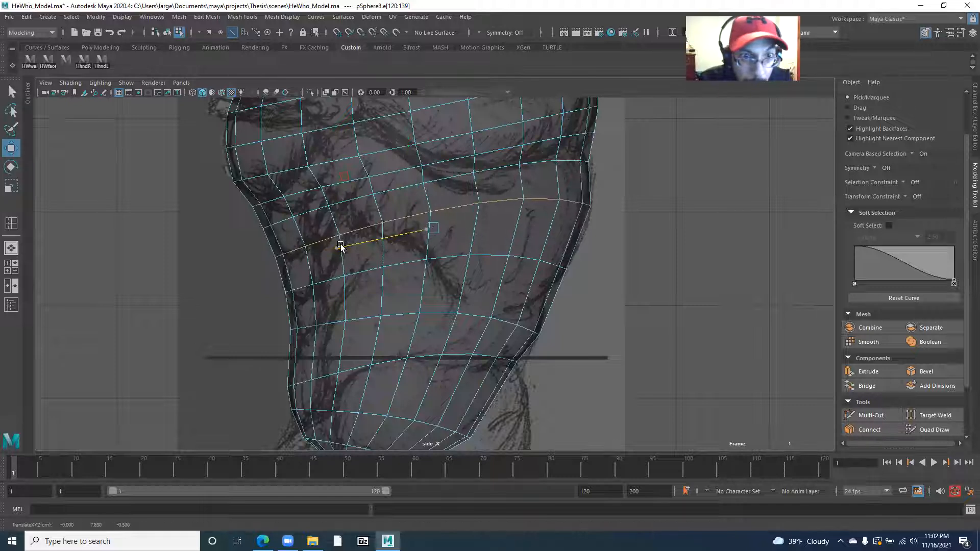
# - Compare the waist with the front sketch and select the edge loop below the hips in the perspective view
pyautogui.keyDown('alt'); pyautogui.moveTo(251, 321); pyautogui.dragTo(240, 245, button='middle'); pyautogui.keyUp('alt')
pyautogui.press('space')
pyautogui.moveTo(243, 242); pyautogui.dragTo(244, 269)
pyautogui.scroll(-1, 284, 240)
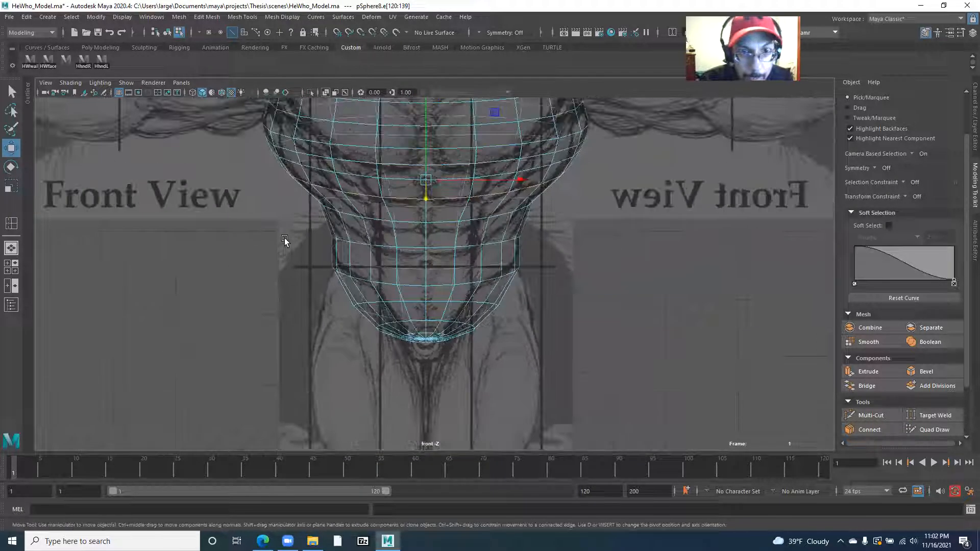
pyautogui.scroll(1, 286, 241)
pyautogui.press('space')
pyautogui.moveTo(379, 278); pyautogui.dragTo(370, 249)
pyautogui.keyDown('alt'); pyautogui.moveTo(361, 209); pyautogui.dragTo(398, 318); pyautogui.keyUp('alt')
pyautogui.doubleClick(384, 316)
# - Return to the side view and examine the whole torso mesh against the sketch from the head to the legs
pyautogui.press('space')
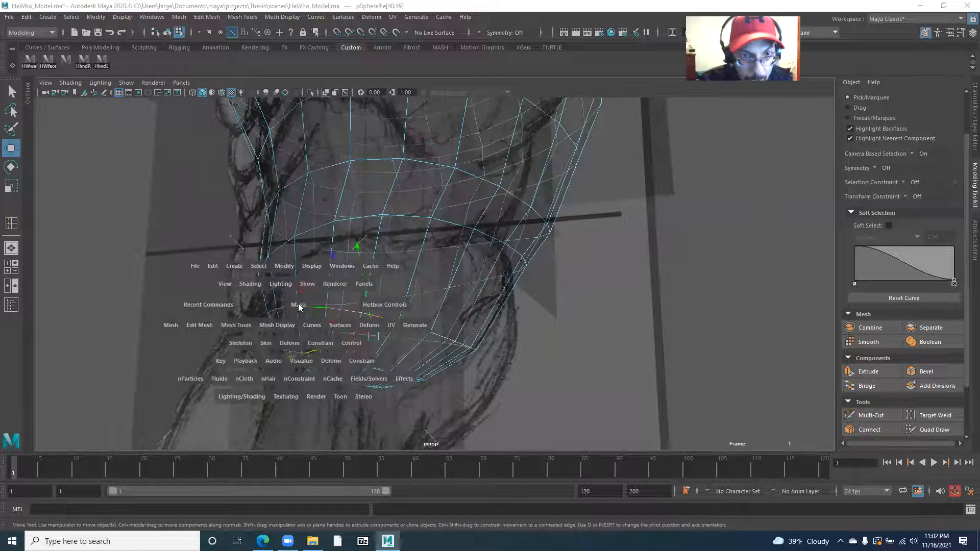
pyautogui.moveTo(305, 329); pyautogui.dragTo(365, 320)
pyautogui.press('space')
pyautogui.keyDown('alt'); pyautogui.moveTo(366, 321); pyautogui.dragTo(357, 279, button='middle'); pyautogui.keyUp('alt')
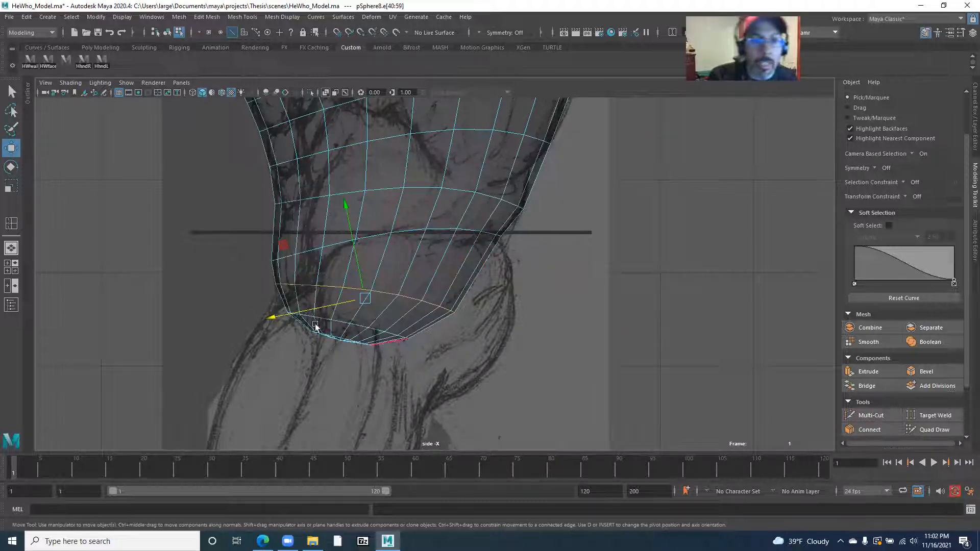
pyautogui.keyDown('alt'); pyautogui.moveTo(324, 167); pyautogui.dragTo(379, 550, button='middle'); pyautogui.keyUp('alt')
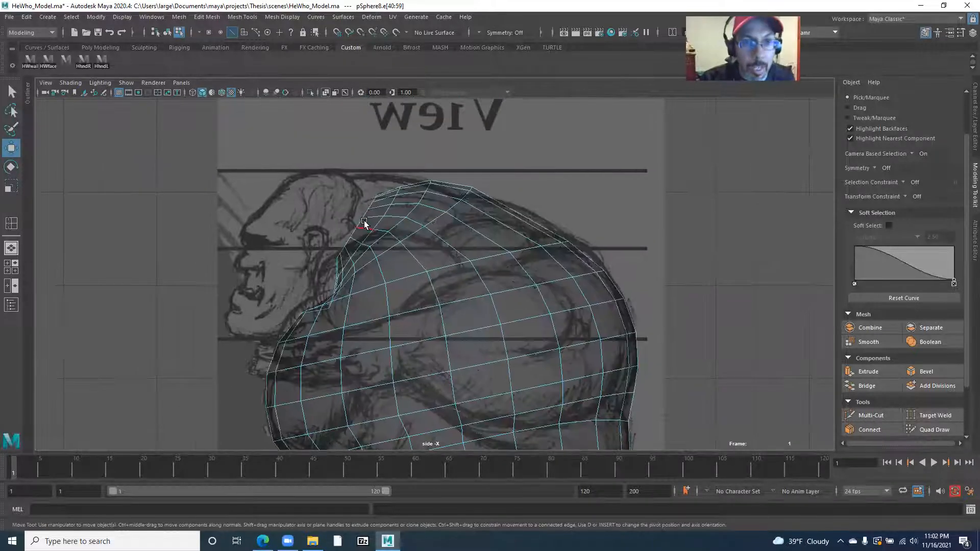
pyautogui.keyDown('alt'); pyautogui.moveTo(280, 341); pyautogui.dragTo(326, 36, button='middle'); pyautogui.keyUp('alt')
pyautogui.keyDown('alt'); pyautogui.moveTo(396, 293); pyautogui.dragTo(358, 143, button='middle'); pyautogui.keyUp('alt')
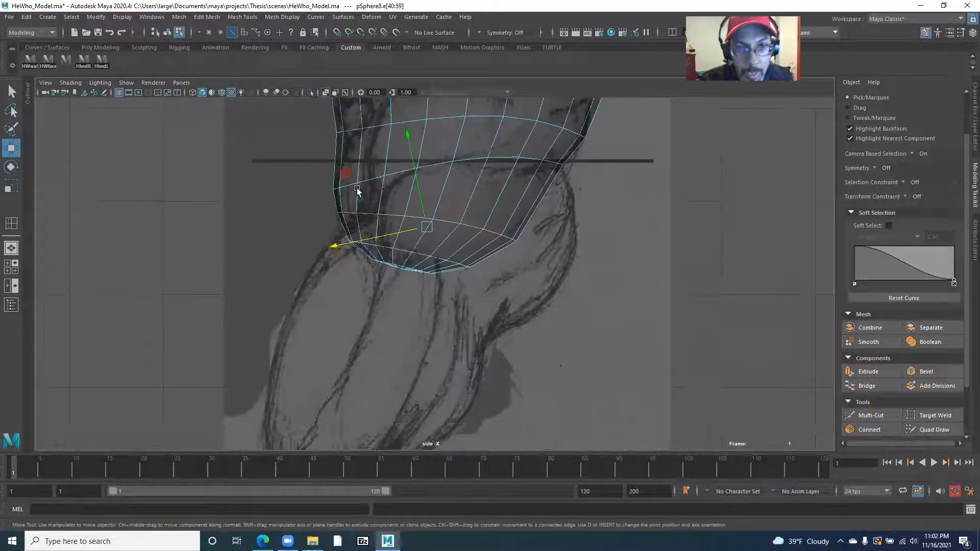
pyautogui.keyDown('alt'); pyautogui.moveTo(356, 188); pyautogui.dragTo(334, 450, button='middle'); pyautogui.keyUp('alt')
pyautogui.keyDown('alt'); pyautogui.moveTo(424, 124); pyautogui.dragTo(406, 289, button='middle'); pyautogui.keyUp('alt')
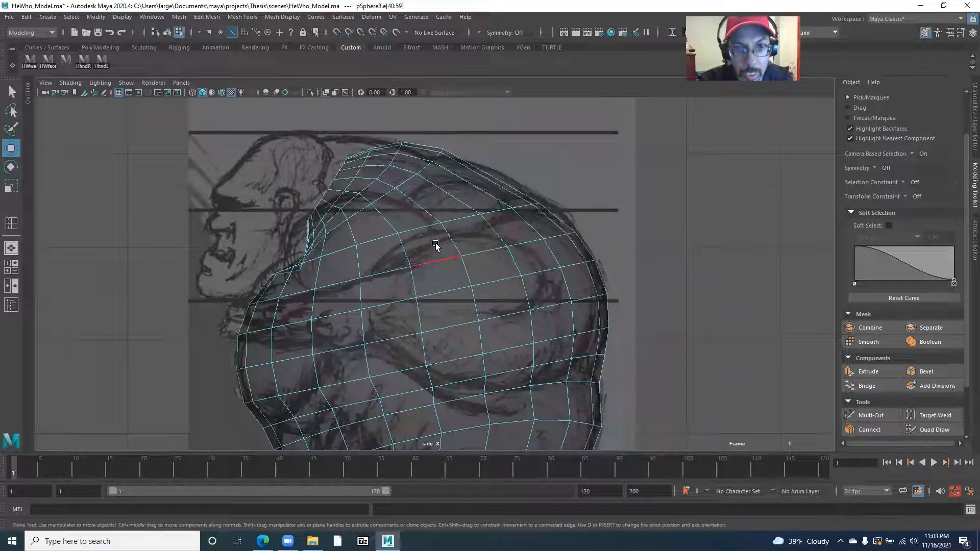
pyautogui.keyDown('alt'); pyautogui.moveTo(476, 309); pyautogui.dragTo(496, 115, button='middle'); pyautogui.keyUp('alt')
pyautogui.keyDown('alt'); pyautogui.moveTo(347, 330); pyautogui.dragTo(338, 126, button='middle'); pyautogui.keyUp('alt')
pyautogui.scroll(-3, 348, 265)
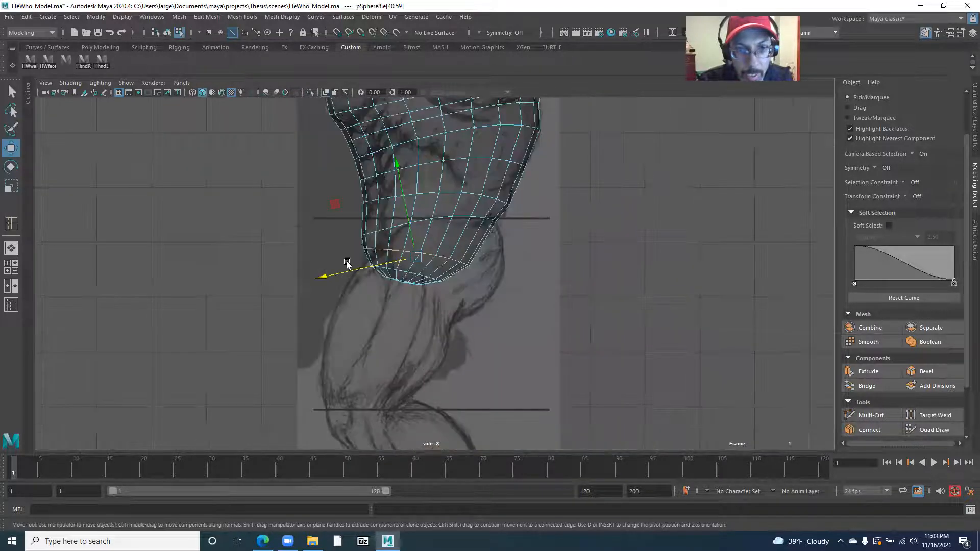
# - Tilt the edge loop below the hips in the side view and shift it backward toward the sketched buttocks
pyautogui.keyDown('alt'); pyautogui.moveTo(340, 198); pyautogui.dragTo(366, 199, button='middle'); pyautogui.keyUp('alt')
pyautogui.scroll(5, 376, 253)
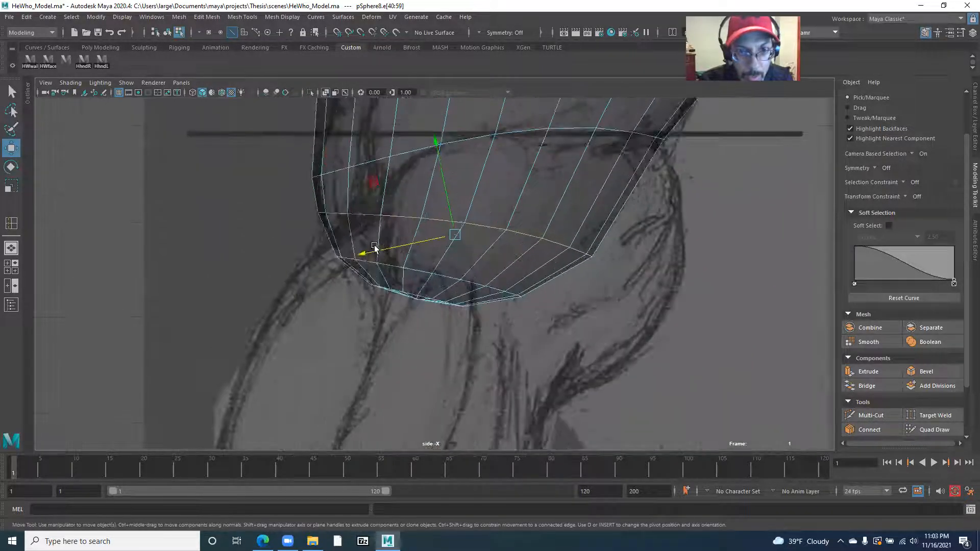
pyautogui.press('e')
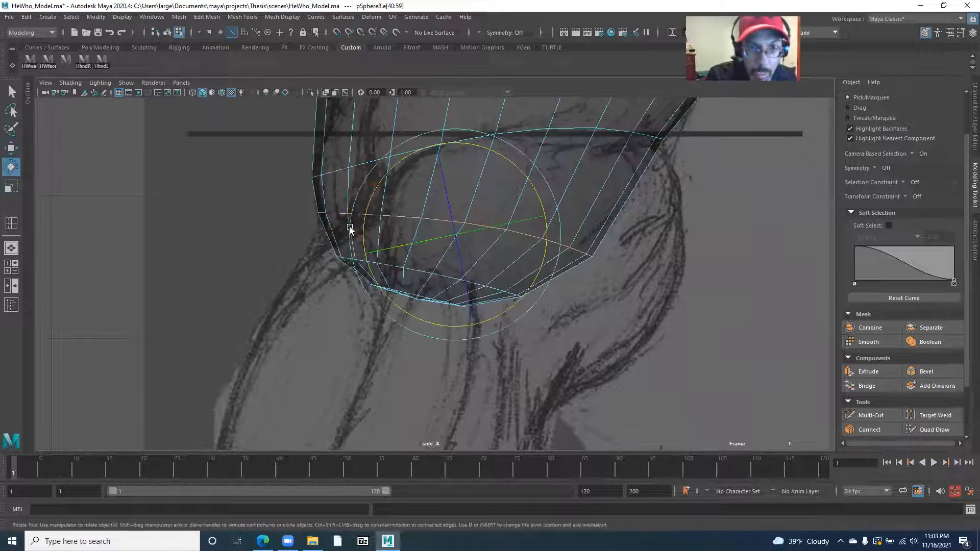
pyautogui.moveTo(371, 195); pyautogui.dragTo(368, 208)
pyautogui.press('w')
pyautogui.moveTo(365, 248); pyautogui.dragTo(379, 244)
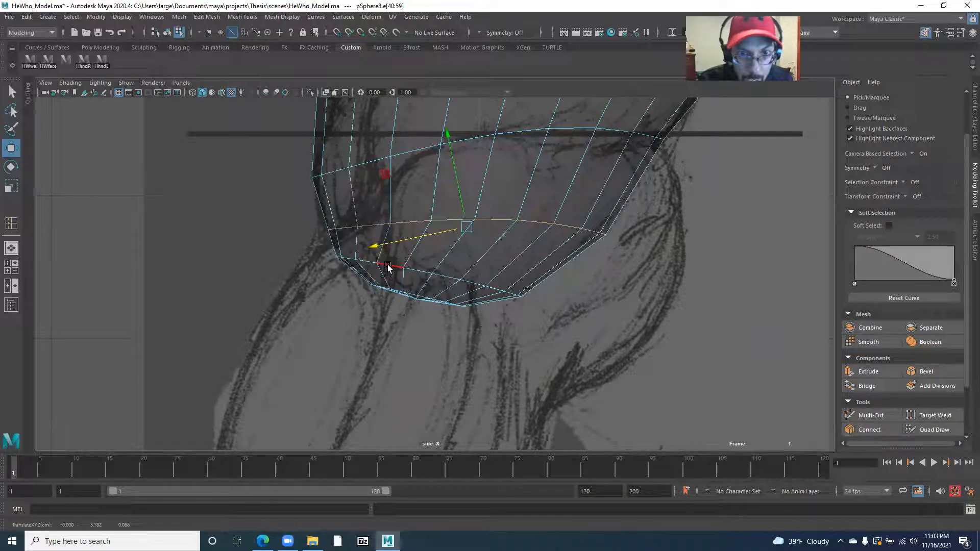
# - Select the next edge loop down toward the bottom pole and tilt it to align with the loops above
pyautogui.doubleClick(388, 267)
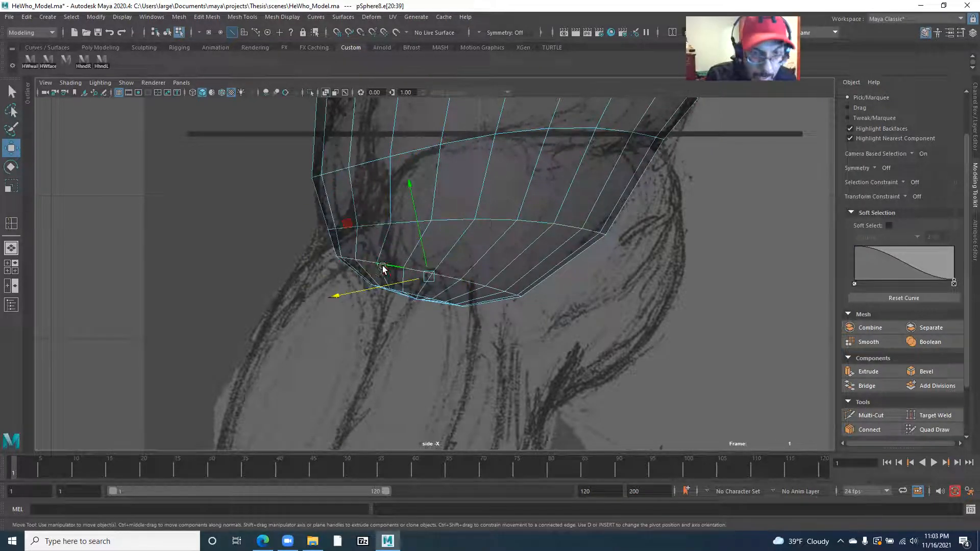
pyautogui.press('e')
pyautogui.moveTo(338, 247); pyautogui.dragTo(347, 284)
pyautogui.press('space')
pyautogui.press('w')
pyautogui.press('space')
# - Select the faces of the mesh's bottom cap in the perspective view and move them toward the front of the pelvis
pyautogui.keyDown('alt'); pyautogui.moveTo(313, 277); pyautogui.dragTo(306, 253, button='middle'); pyautogui.keyUp('alt')
pyautogui.keyDown('alt'); pyautogui.moveTo(307, 254); pyautogui.dragTo(223, 326); pyautogui.keyUp('alt')
pyautogui.press('F11')
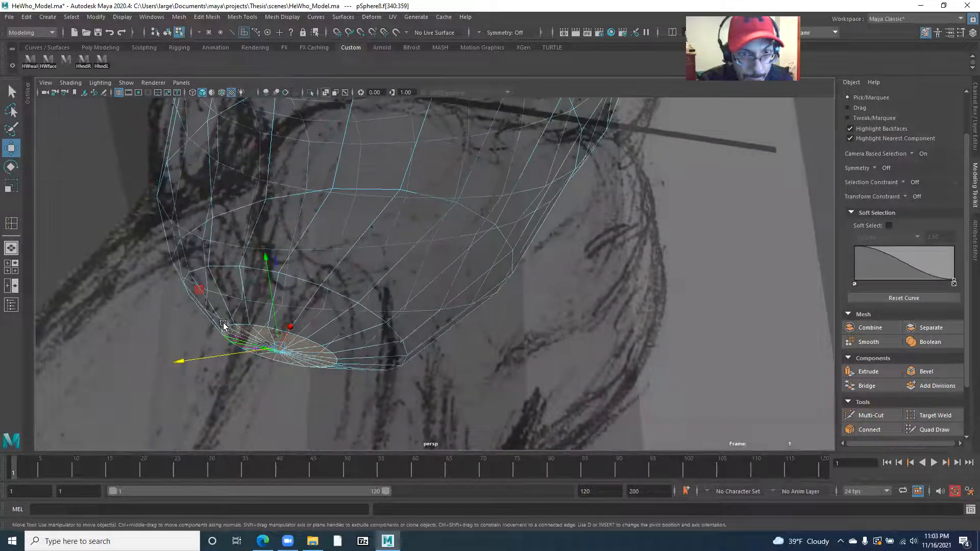
pyautogui.moveTo(207, 359); pyautogui.dragTo(189, 358)
pyautogui.press('e')
pyautogui.press('r')
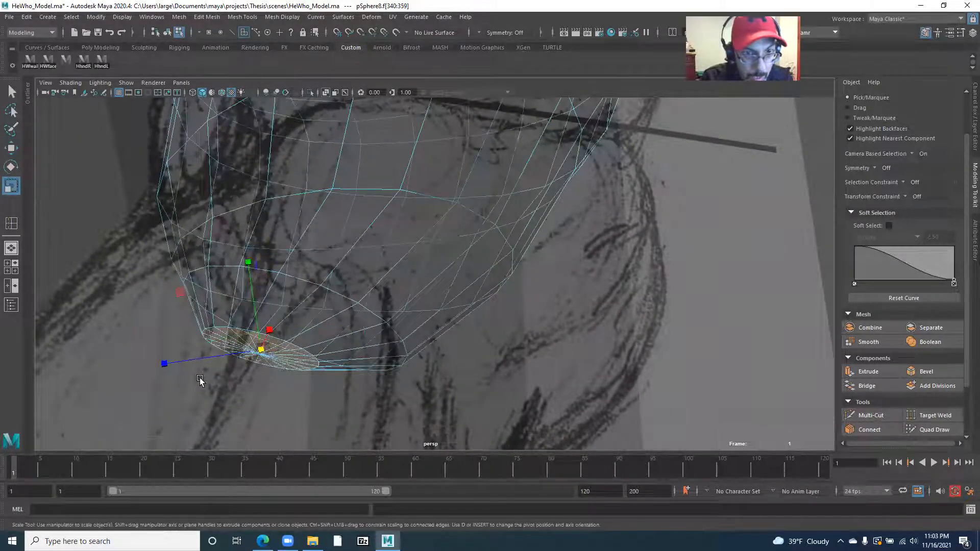
# - Tilt the bottom cap faces so they slope down toward the back, and check the angle in the side view
pyautogui.press('e')
pyautogui.moveTo(186, 409); pyautogui.dragTo(258, 306)
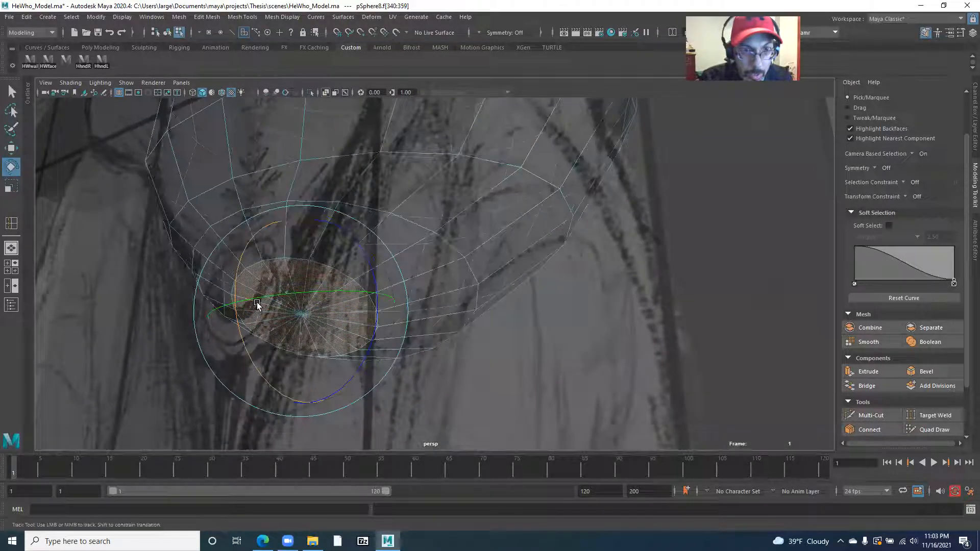
pyautogui.keyDown('alt'); pyautogui.moveTo(242, 279); pyautogui.dragTo(264, 310, button='middle'); pyautogui.keyUp('alt')
pyautogui.keyDown('alt'); pyautogui.moveTo(277, 352); pyautogui.dragTo(293, 292); pyautogui.keyUp('alt')
pyautogui.press('space')
pyautogui.keyDown('alt'); pyautogui.moveTo(298, 273); pyautogui.dragTo(302, 254, button='middle'); pyautogui.keyUp('alt')
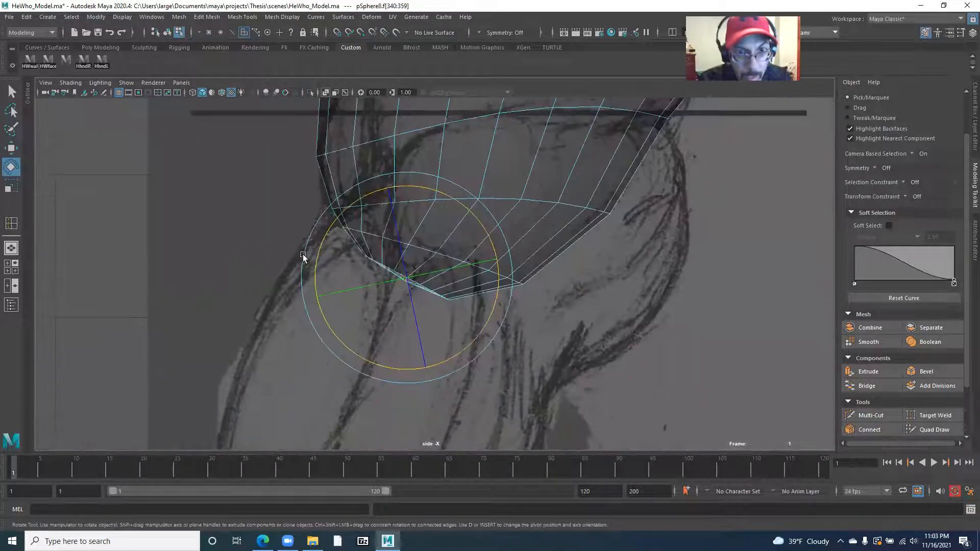
pyautogui.keyDown('alt'); pyautogui.moveTo(303, 256); pyautogui.dragTo(340, 329, button='right'); pyautogui.keyUp('alt')
# - Shift the bottom cap faces farther forward and raise them to the sketched front of the pelvis in the side view
pyautogui.press('r')
pyautogui.press('space')
pyautogui.moveTo(347, 322); pyautogui.dragTo(346, 348)
pyautogui.keyDown('alt'); pyautogui.moveTo(266, 304); pyautogui.dragTo(238, 233, button='middle'); pyautogui.keyUp('alt')
pyautogui.keyDown('alt'); pyautogui.moveTo(276, 260); pyautogui.dragTo(444, 286, button='right'); pyautogui.keyUp('alt')
pyautogui.moveTo(444, 286)
pyautogui.mouseDown()
pyautogui.moveTo(406, 294)
pyautogui.moveTo(444, 289)
pyautogui.mouseUp()
pyautogui.press('space')
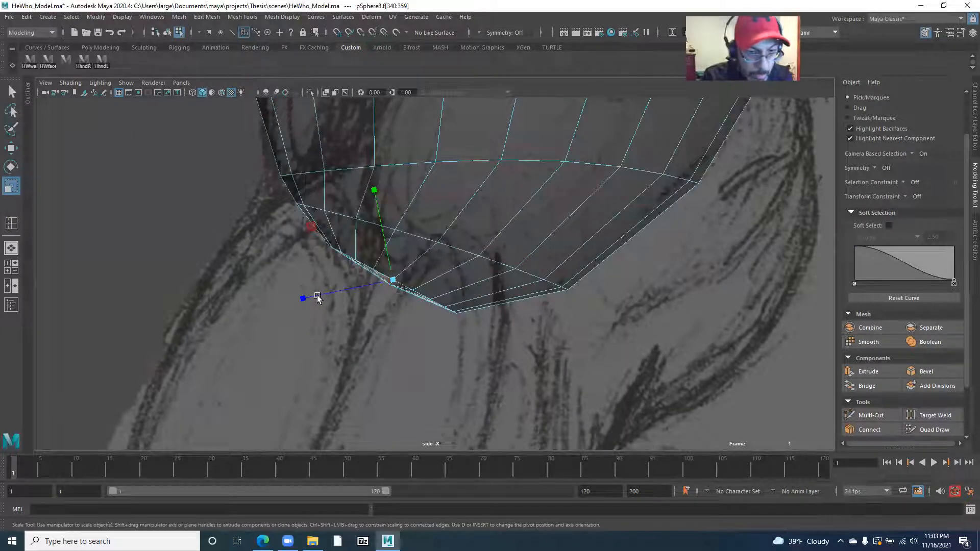
pyautogui.press('w')
pyautogui.moveTo(309, 298); pyautogui.dragTo(267, 298)
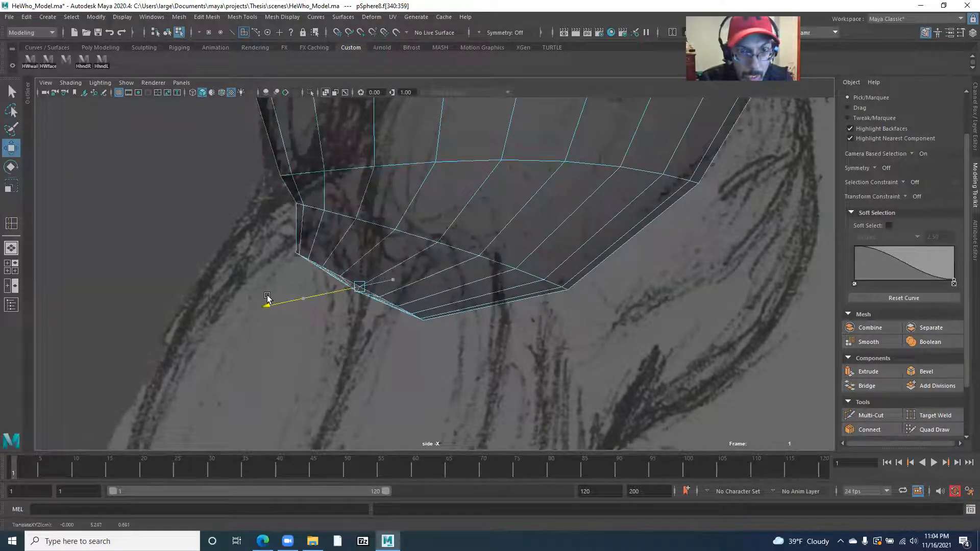
pyautogui.moveTo(339, 197); pyautogui.dragTo(335, 185)
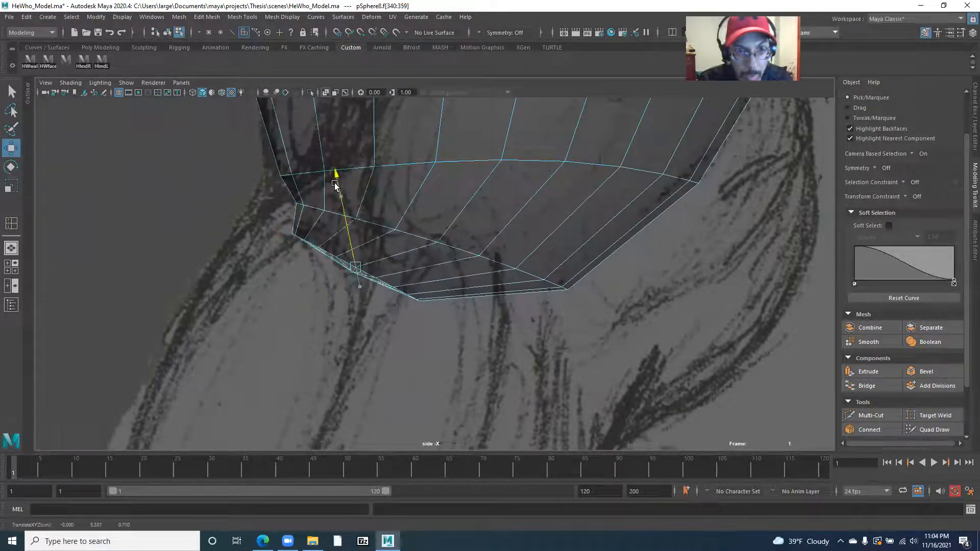
# - Enlarge and raise the edge loop just above the bottom cap, and shift the next loop up slightly forward
pyautogui.moveTo(402, 238); pyautogui.dragTo(403, 212, button='right')
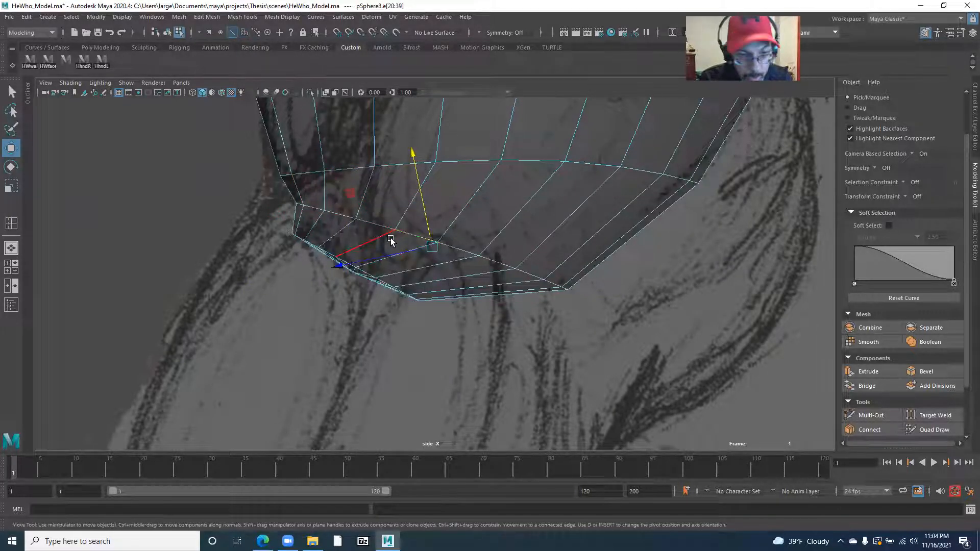
pyautogui.press('r')
pyautogui.moveTo(341, 264); pyautogui.dragTo(328, 265)
pyautogui.press('e')
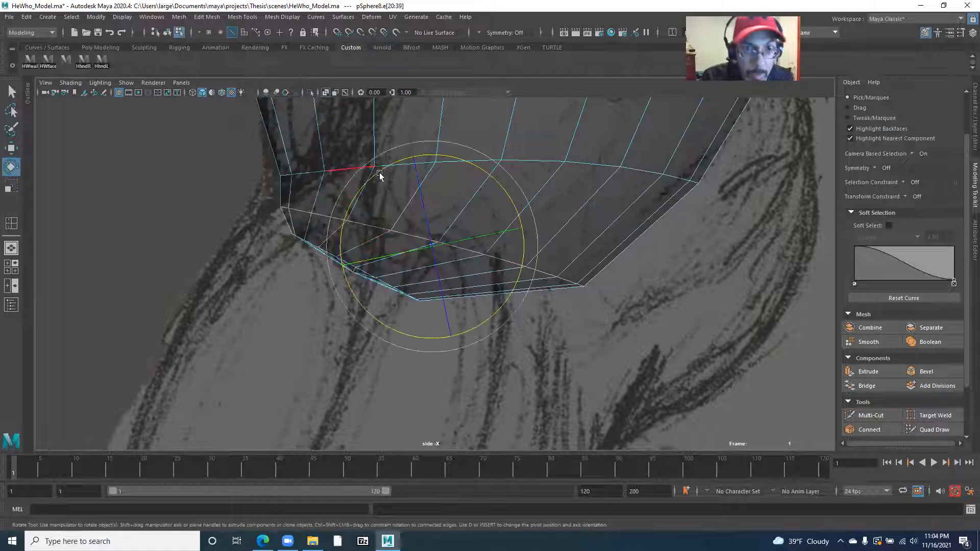
pyautogui.press('w')
pyautogui.moveTo(414, 170); pyautogui.dragTo(414, 162)
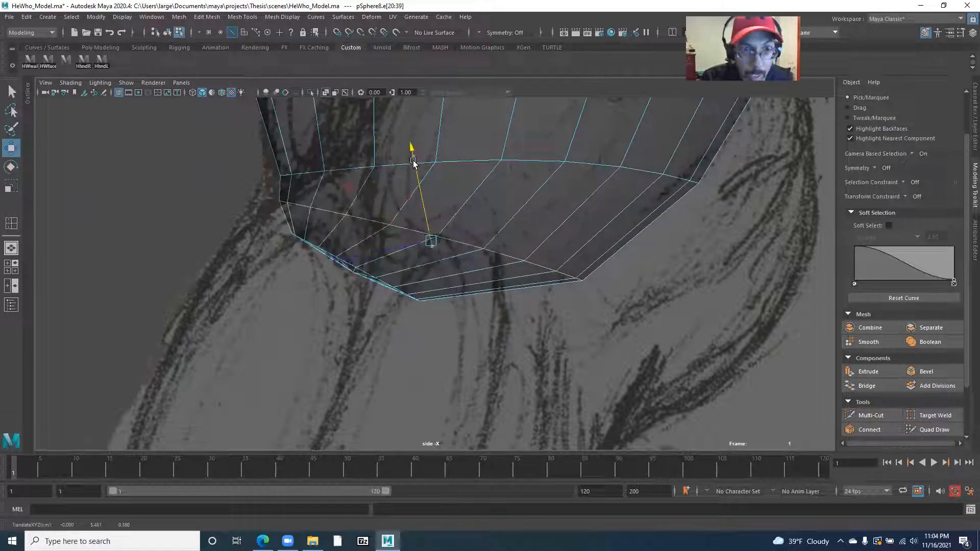
pyautogui.moveTo(366, 244); pyautogui.dragTo(342, 244)
pyautogui.doubleClick(332, 171)
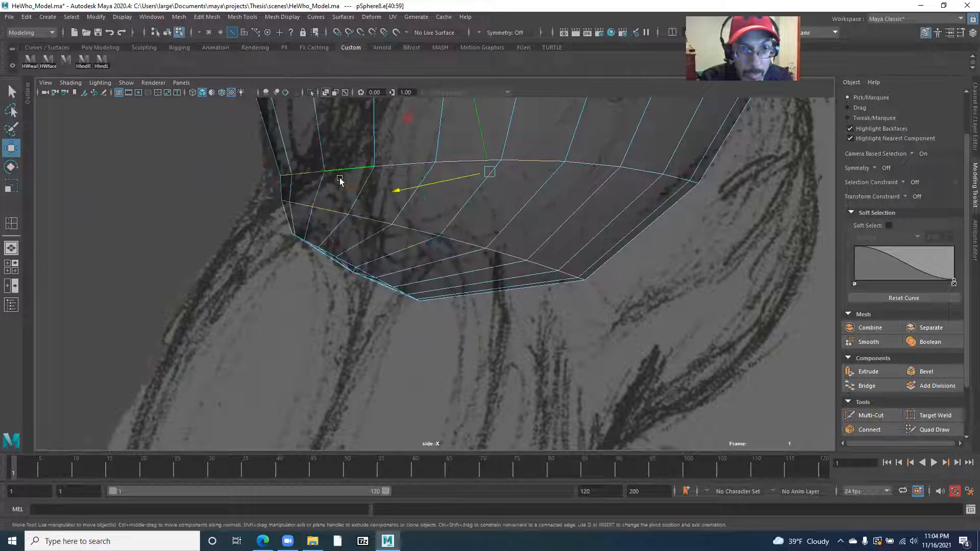
pyautogui.moveTo(399, 189); pyautogui.dragTo(392, 191)
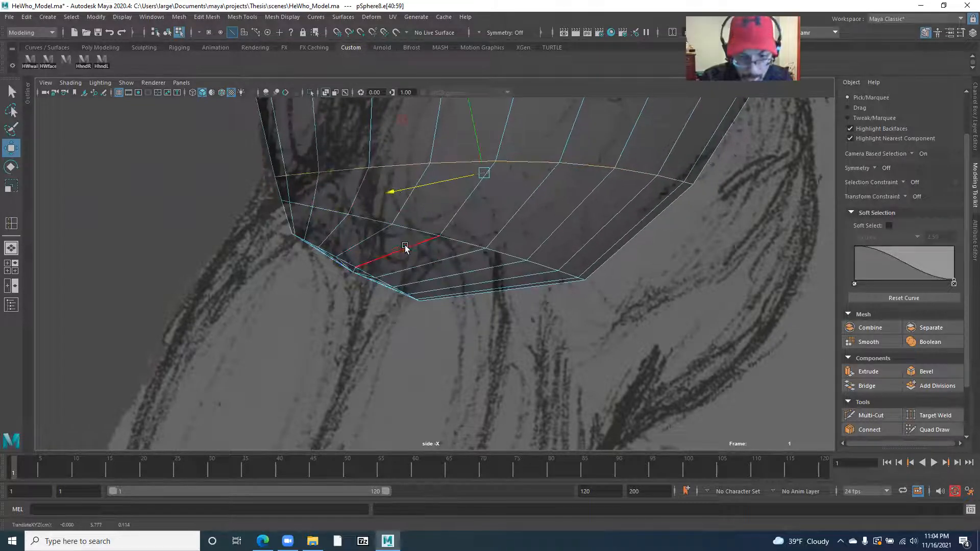
# - Examine the whole torso mesh from the pelvis to the neck opening in the perspective view
pyautogui.scroll(-5, 388, 240)
pyautogui.press('space')
pyautogui.moveTo(370, 238); pyautogui.dragTo(363, 206)
pyautogui.keyDown('alt'); pyautogui.moveTo(273, 232); pyautogui.dragTo(526, 286); pyautogui.keyUp('alt')
pyautogui.keyDown('alt'); pyautogui.moveTo(526, 286); pyautogui.dragTo(214, 278, button='right'); pyautogui.keyUp('alt')
pyautogui.keyDown('alt'); pyautogui.moveTo(213, 277); pyautogui.dragTo(442, 258); pyautogui.keyUp('alt')
pyautogui.keyDown('alt'); pyautogui.moveTo(363, 299); pyautogui.dragTo(287, 283); pyautogui.keyUp('alt')
pyautogui.keyDown('alt'); pyautogui.moveTo(337, 263); pyautogui.dragTo(375, 223); pyautogui.keyUp('alt')
pyautogui.keyDown('alt'); pyautogui.moveTo(386, 287); pyautogui.dragTo(368, 262); pyautogui.keyUp('alt')
pyautogui.keyDown('alt'); pyautogui.moveTo(586, 346); pyautogui.dragTo(369, 155, button='right'); pyautogui.keyUp('alt')
pyautogui.keyDown('alt'); pyautogui.moveTo(280, 271); pyautogui.dragTo(321, 250); pyautogui.keyUp('alt')
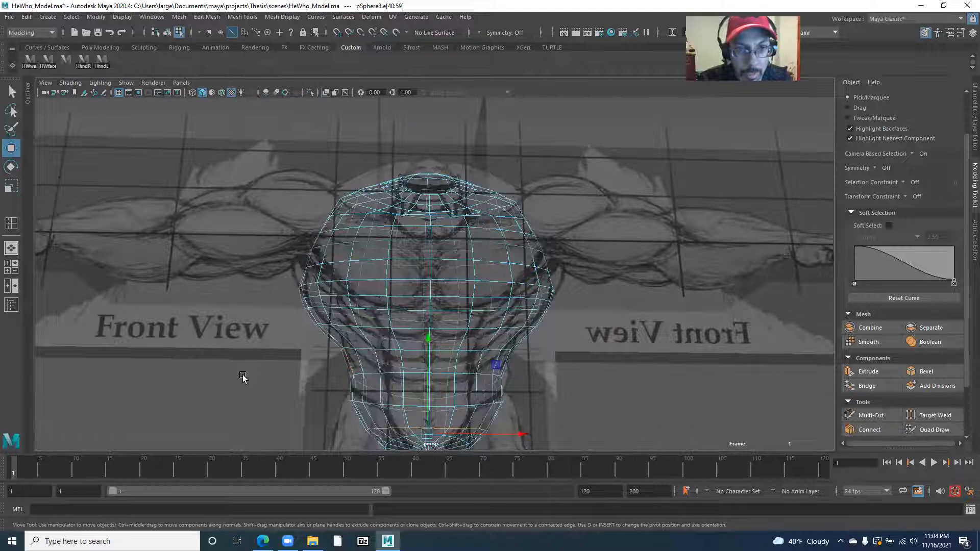
pyautogui.keyDown('alt'); pyautogui.moveTo(412, 178); pyautogui.dragTo(265, 270); pyautogui.keyUp('alt')
pyautogui.keyDown('alt'); pyautogui.moveTo(376, 241); pyautogui.dragTo(284, 308); pyautogui.keyUp('alt')
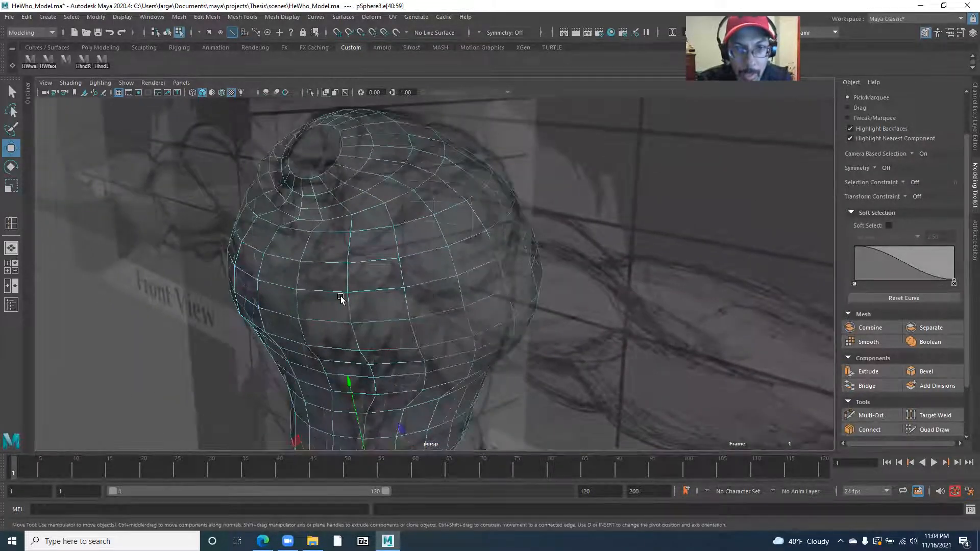
pyautogui.keyDown('alt'); pyautogui.moveTo(344, 298); pyautogui.dragTo(329, 254); pyautogui.keyUp('alt')
# - Examine the mesh around the shoulder against the sketched upper arm in the perspective and side views
pyautogui.scroll(8, 351, 278)
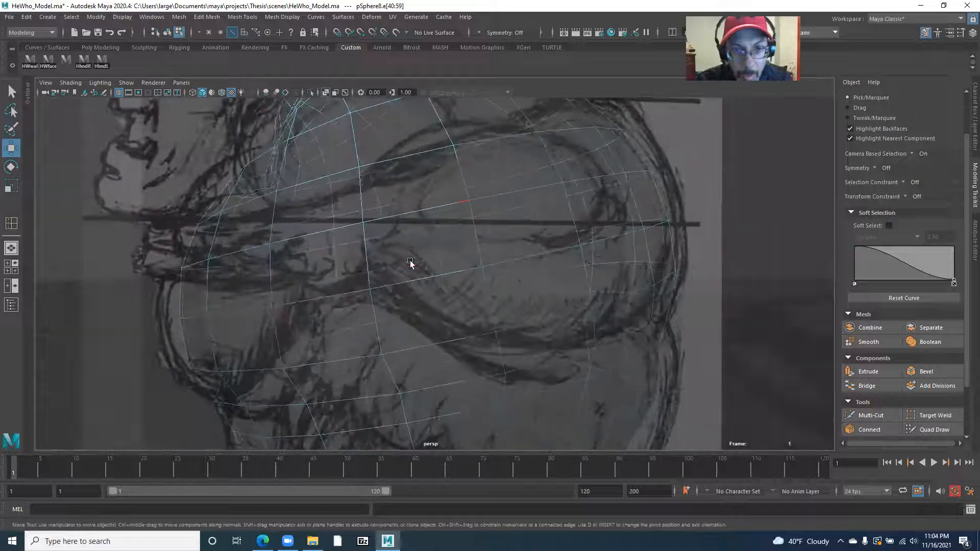
pyautogui.moveTo(398, 212); pyautogui.dragTo(393, 235, button='right')
pyautogui.scroll(-4, 357, 241)
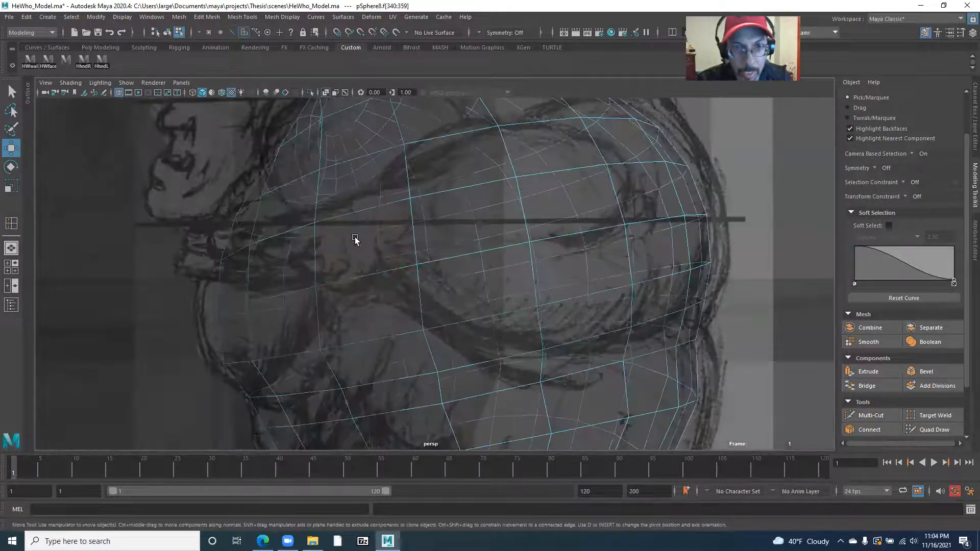
pyautogui.moveTo(367, 255)
pyautogui.keyDown('alt'); pyautogui.mouseDown()
pyautogui.moveTo(435, 247)
pyautogui.moveTo(313, 228)
pyautogui.moveTo(389, 262)
pyautogui.moveTo(525, 247)
pyautogui.moveTo(383, 252)
pyautogui.mouseUp(); pyautogui.keyUp('alt')
pyautogui.scroll(-3, 403, 265)
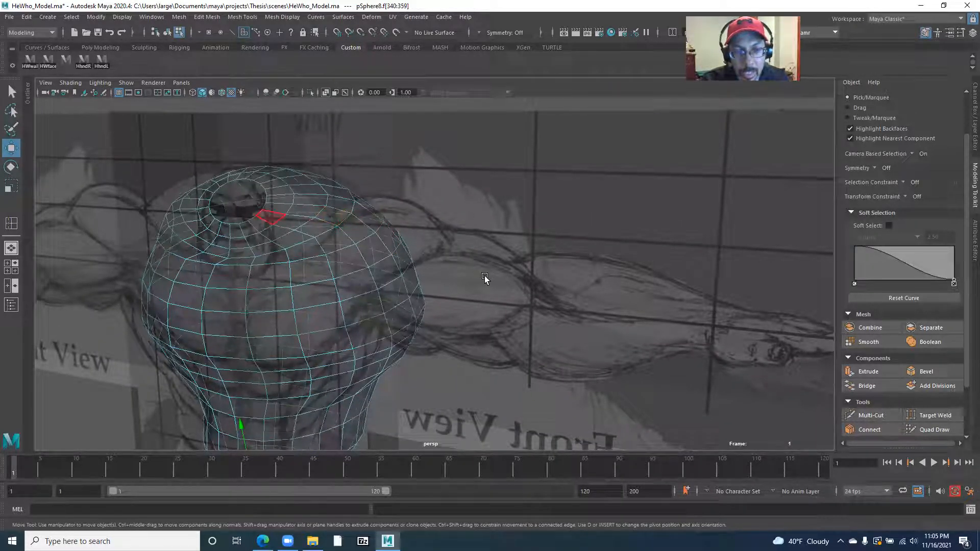
pyautogui.keyDown('alt'); pyautogui.moveTo(442, 261); pyautogui.dragTo(360, 252); pyautogui.keyUp('alt')
pyautogui.keyDown('alt'); pyautogui.moveTo(360, 251); pyautogui.dragTo(374, 229, button='right'); pyautogui.keyUp('alt')
pyautogui.keyDown('alt'); pyautogui.moveTo(375, 229); pyautogui.dragTo(401, 231, button='middle'); pyautogui.keyUp('alt')
pyautogui.moveTo(405, 232); pyautogui.dragTo(403, 209, button='right')
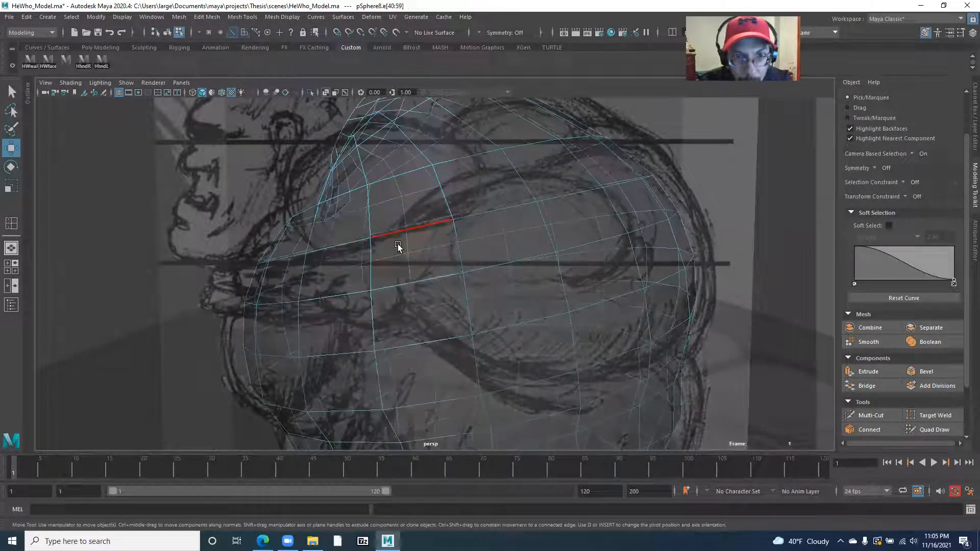
pyautogui.press('space')
pyautogui.moveTo(400, 245); pyautogui.dragTo(448, 245)
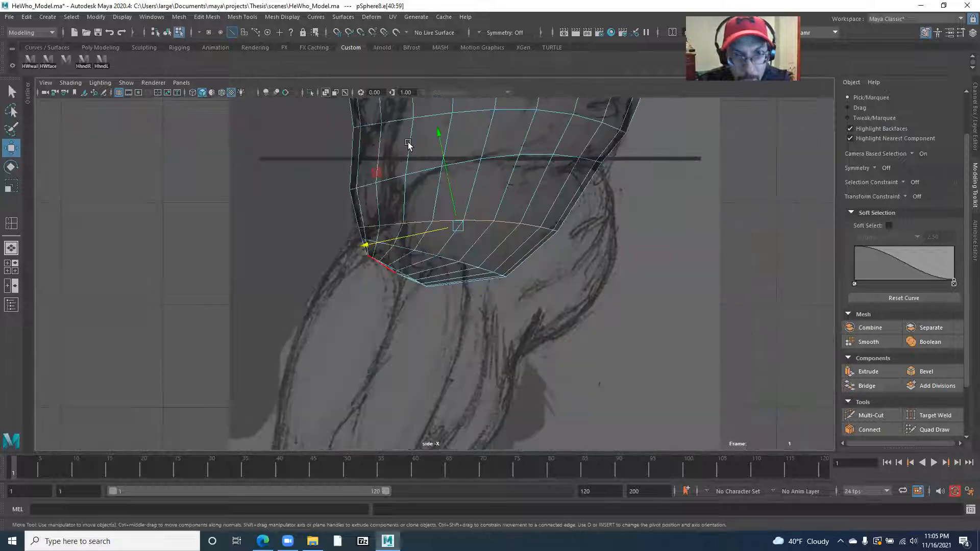
pyautogui.scroll(5, 371, 325)
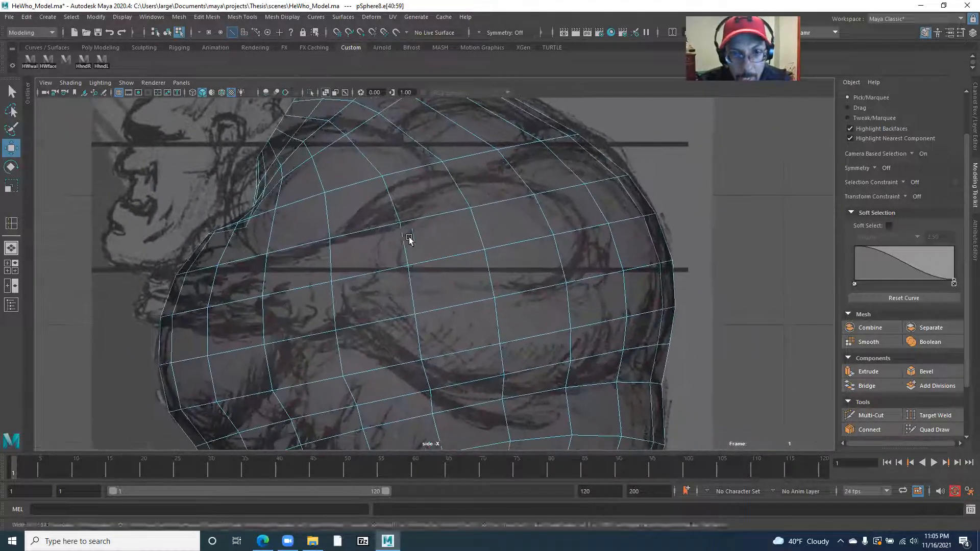
pyautogui.scroll(2, 409, 239)
# - Select a vertex on the torso's side below the shoulder line and turn on Object X symmetry
pyautogui.moveTo(457, 258); pyautogui.dragTo(398, 261, button='right')
pyautogui.click(413, 319)
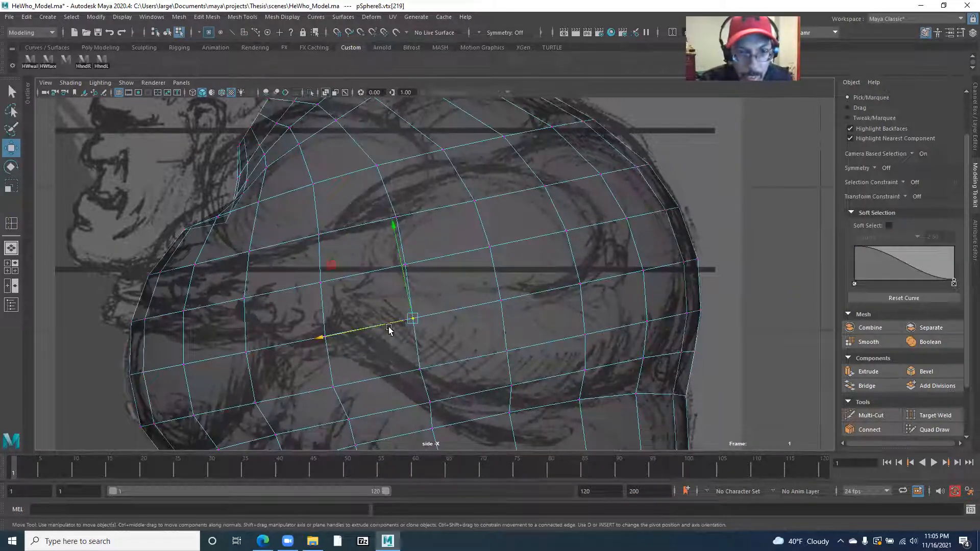
pyautogui.click(875, 169)
pyautogui.click(891, 184)
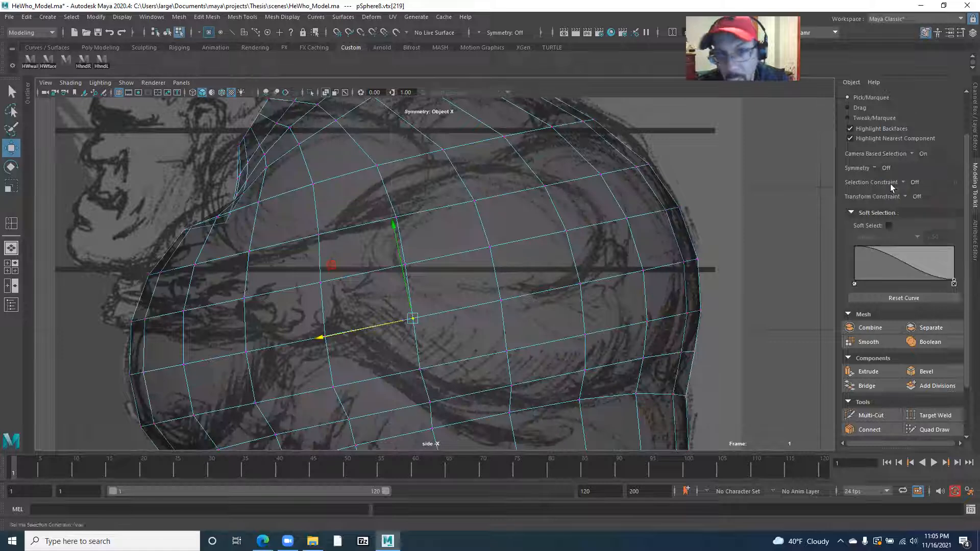
# - Compare the mirrored side vertices with the armpits in the front sketch
pyautogui.scroll(-3, 449, 309)
pyautogui.press('space')
pyautogui.moveTo(449, 310); pyautogui.dragTo(451, 341)
pyautogui.scroll(-2, 317, 323)
pyautogui.scroll(2, 388, 286)
pyautogui.keyDown('alt'); pyautogui.moveTo(470, 256); pyautogui.dragTo(492, 381, button='middle'); pyautogui.keyUp('alt')
pyautogui.scroll(2, 419, 327)
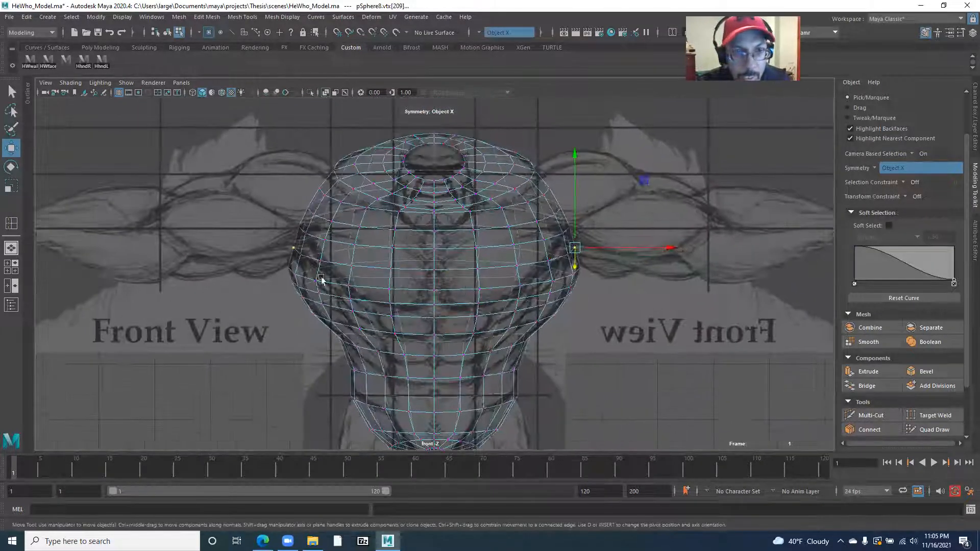
pyautogui.scroll(3, 296, 250)
pyautogui.scroll(1, 428, 272)
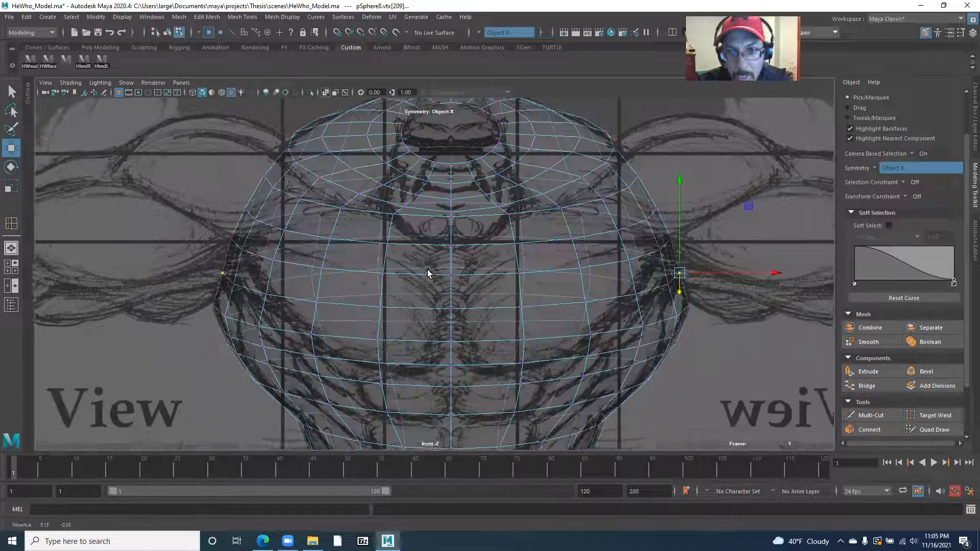
pyautogui.keyDown('alt'); pyautogui.moveTo(428, 273); pyautogui.dragTo(420, 255, button='middle'); pyautogui.keyUp('alt')
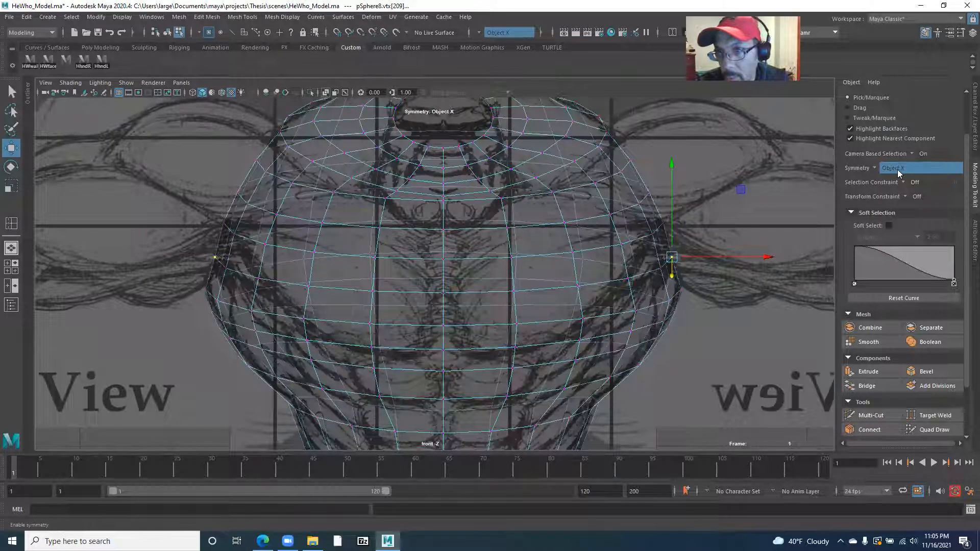
# - Try moving the mirrored side vertices outward with Object X symmetry in the front view, and undo the move
pyautogui.click(899, 169)
pyautogui.click(901, 181)
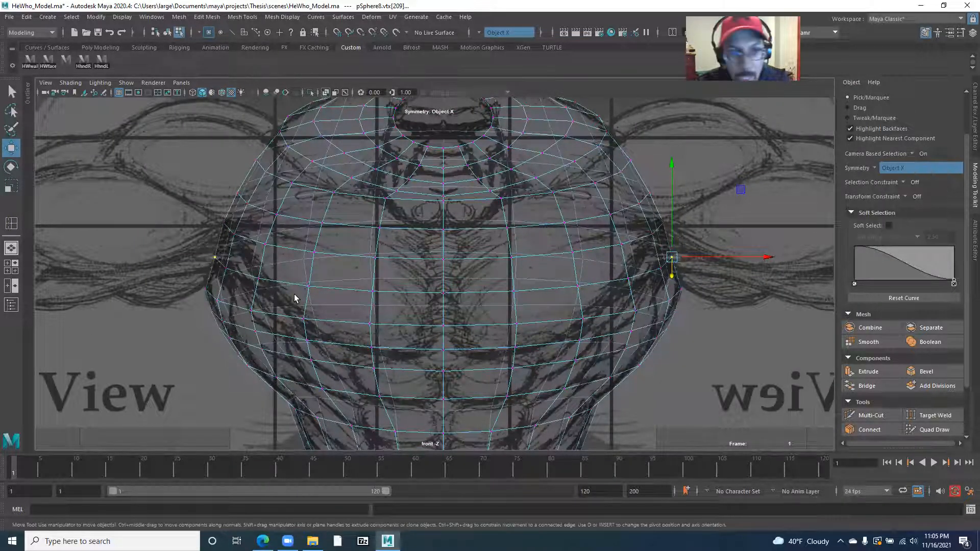
pyautogui.moveTo(684, 257); pyautogui.dragTo(713, 250)
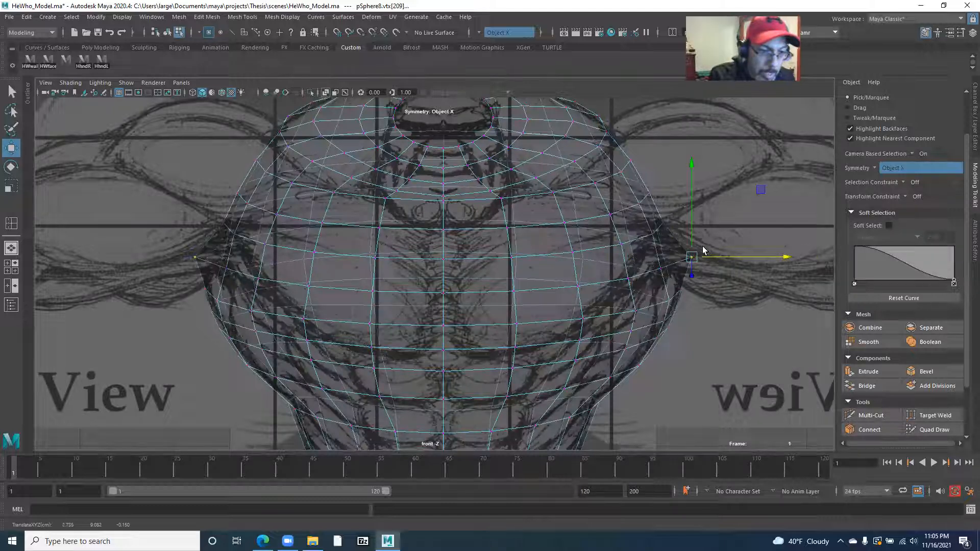
pyautogui.hotkey('ctrl', 'z')
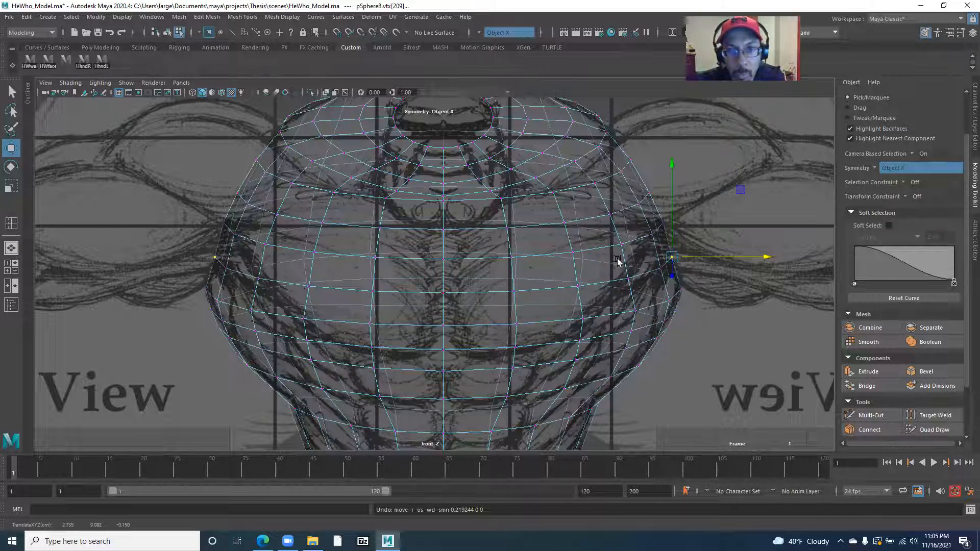
# - Return to the side view and turn symmetry off
pyautogui.keyDown('alt'); pyautogui.moveTo(338, 267); pyautogui.dragTo(331, 297, button='middle'); pyautogui.keyUp('alt')
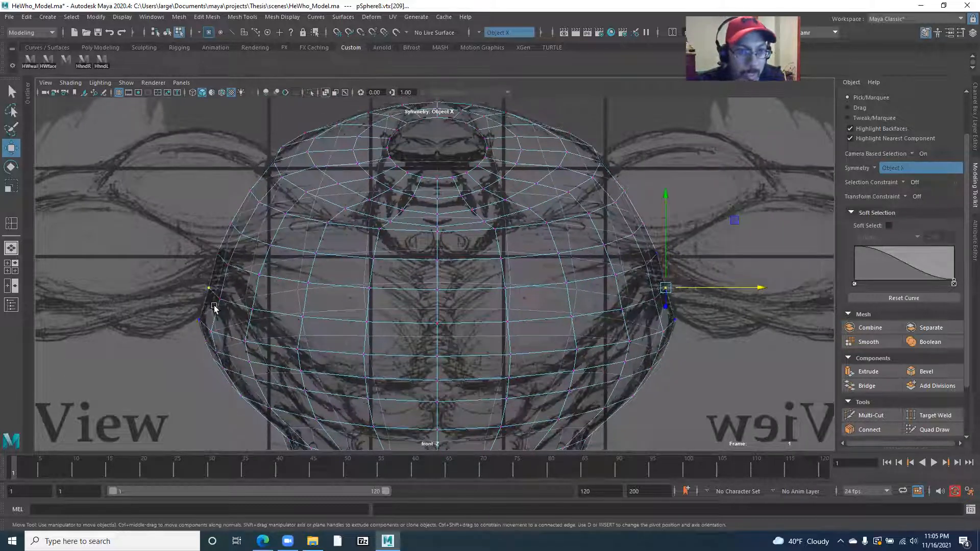
pyautogui.press('space')
pyautogui.moveTo(269, 294); pyautogui.dragTo(320, 299)
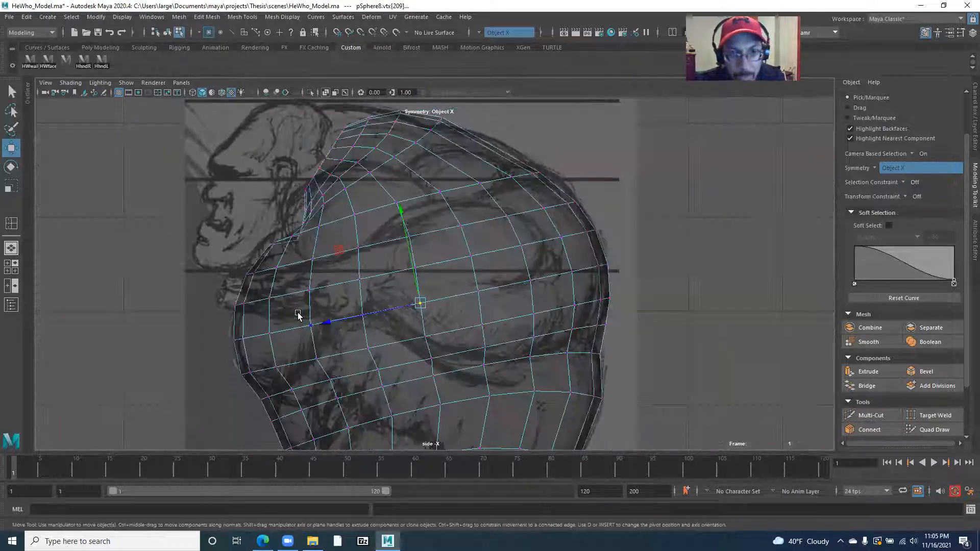
pyautogui.click(876, 169)
pyautogui.click(892, 176)
# - Move the selected side vertex and the one below it backward and up toward the sketched shoulder outline
pyautogui.scroll(5, 328, 258)
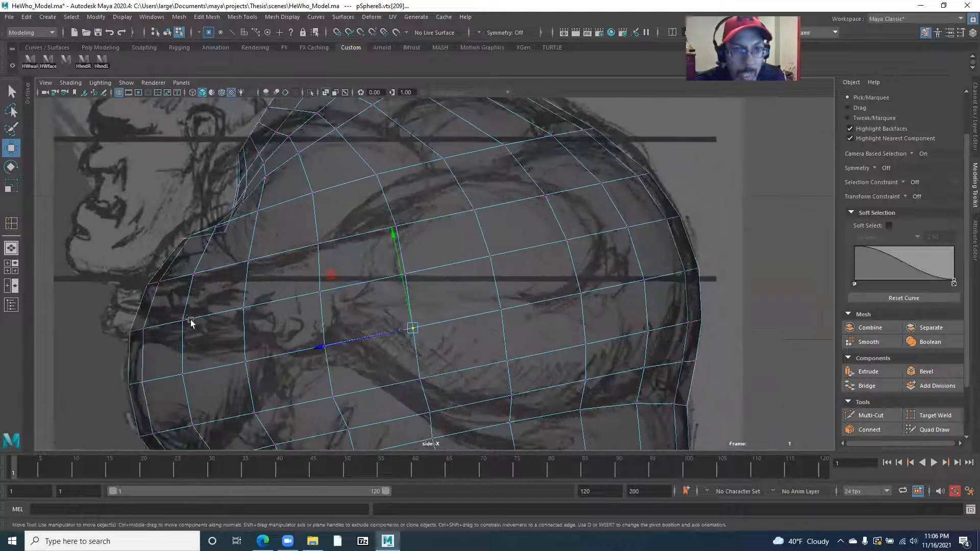
pyautogui.keyDown('alt'); pyautogui.moveTo(262, 310); pyautogui.dragTo(254, 276, button='middle'); pyautogui.keyUp('alt')
pyautogui.scroll(2, 253, 276)
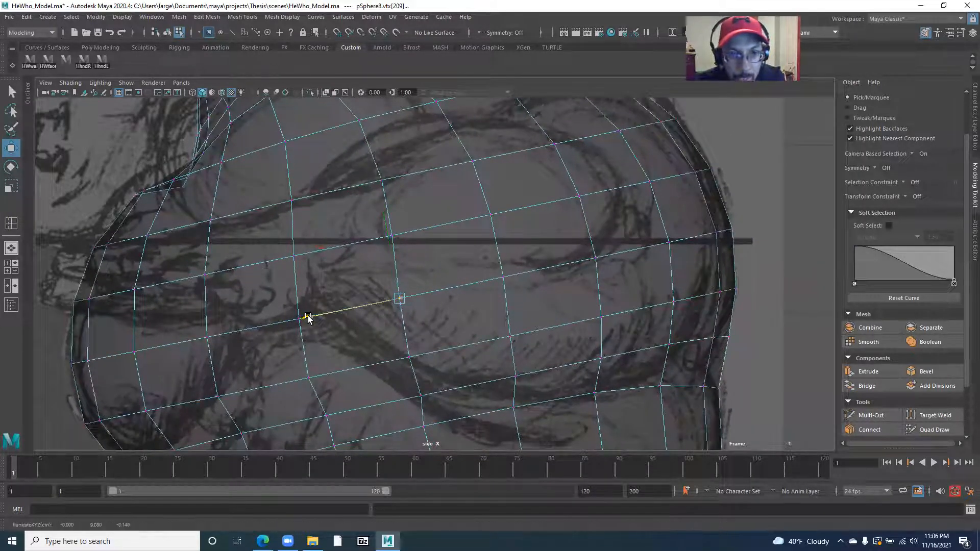
pyautogui.keyDown('alt'); pyautogui.moveTo(324, 291); pyautogui.dragTo(327, 302, button='middle'); pyautogui.keyUp('alt')
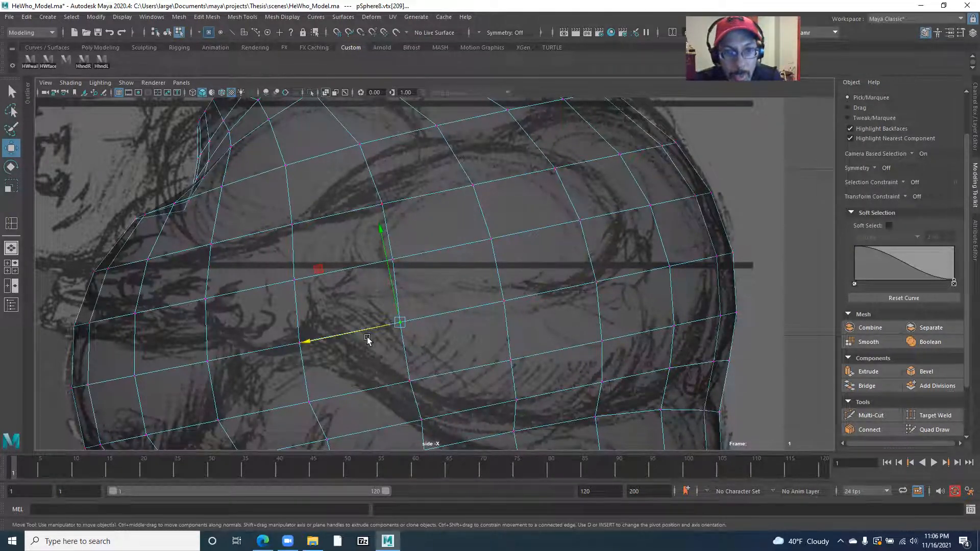
pyautogui.moveTo(347, 333); pyautogui.dragTo(508, 361)
pyautogui.click(411, 383)
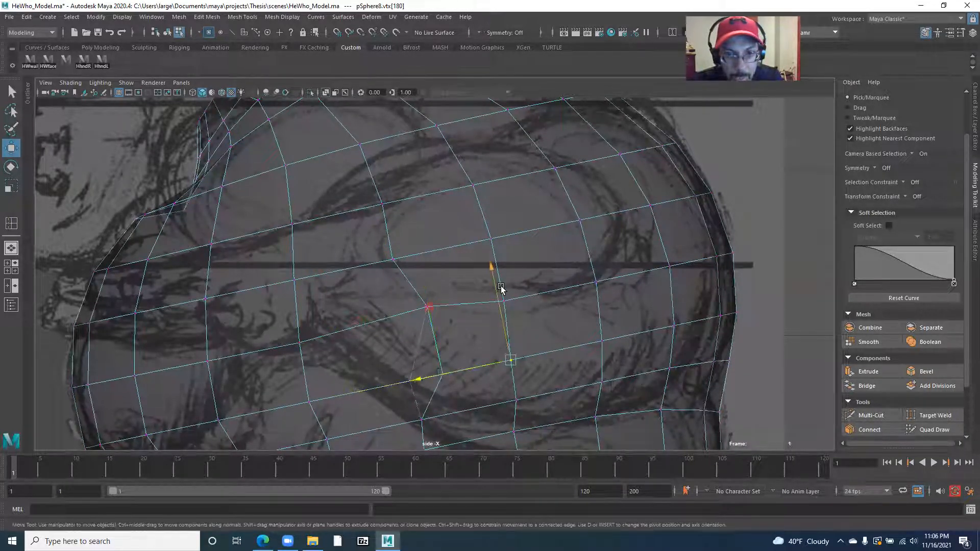
# - Lower the next vertex back along the sketched shoulder's underside and nudge the one behind it slightly forward
pyautogui.moveTo(513, 312); pyautogui.dragTo(499, 288)
pyautogui.click(496, 285)
pyautogui.click(510, 366)
pyautogui.click(599, 343)
pyautogui.moveTo(558, 350); pyautogui.dragTo(553, 351)
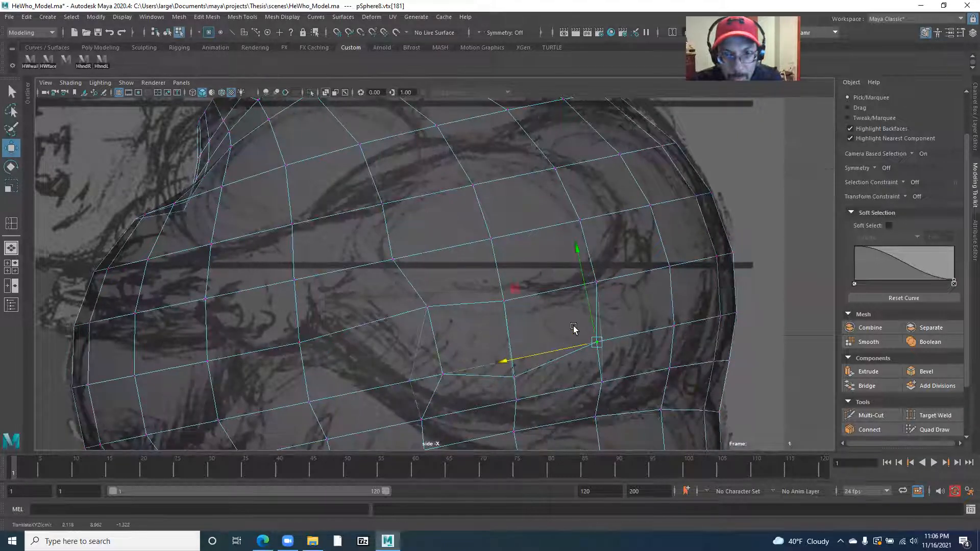
# - Shift the two rear shoulder vertices slightly backward and move the upper rear vertex up and back to the sketched shoulder outline
pyautogui.click(597, 282)
pyautogui.keyDown('shift'); pyautogui.click(576, 225); pyautogui.keyUp('shift')
pyautogui.moveTo(497, 270); pyautogui.dragTo(517, 266)
pyautogui.click(542, 171)
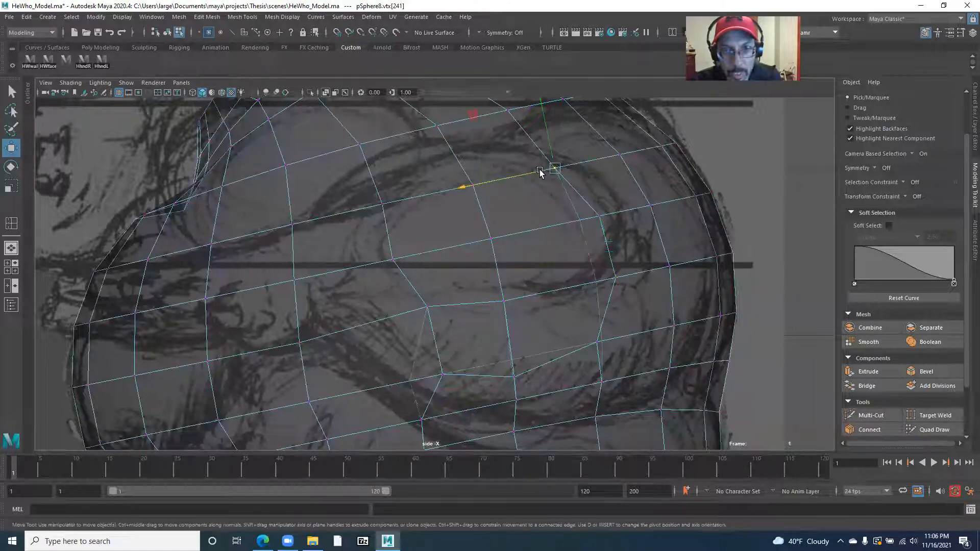
pyautogui.keyDown('alt'); pyautogui.moveTo(493, 304); pyautogui.dragTo(513, 383, button='middle'); pyautogui.keyUp('alt')
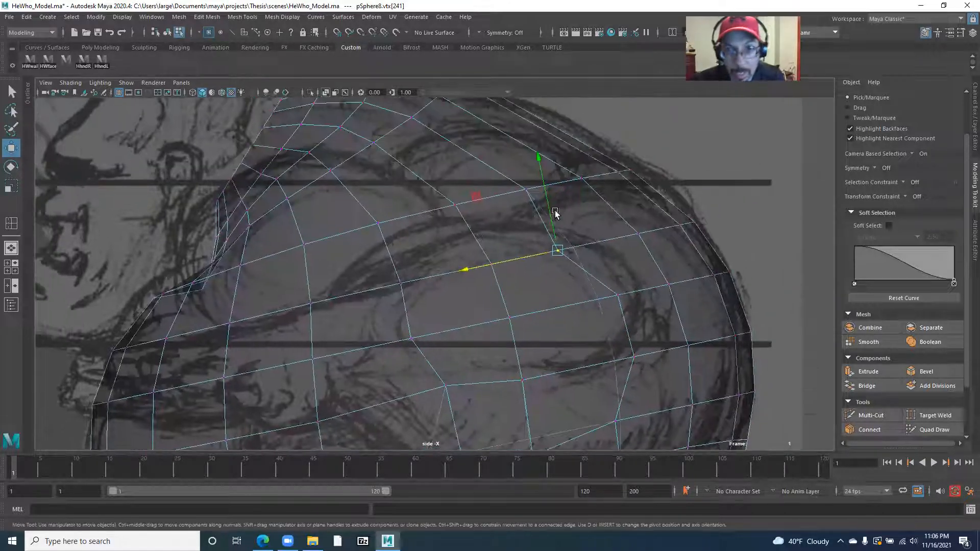
pyautogui.moveTo(518, 261); pyautogui.dragTo(578, 187)
pyautogui.moveTo(512, 248); pyautogui.dragTo(516, 248)
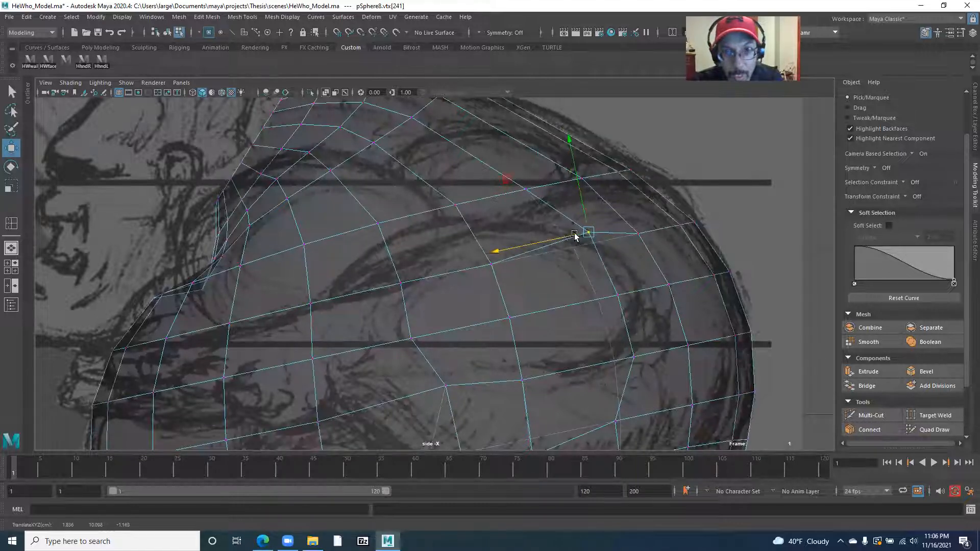
# - Raise the top middle and upper front vertices of the shoulder ring onto the sketched outline, nudging the middle one further up
pyautogui.click(485, 269)
pyautogui.moveTo(488, 243); pyautogui.dragTo(467, 224)
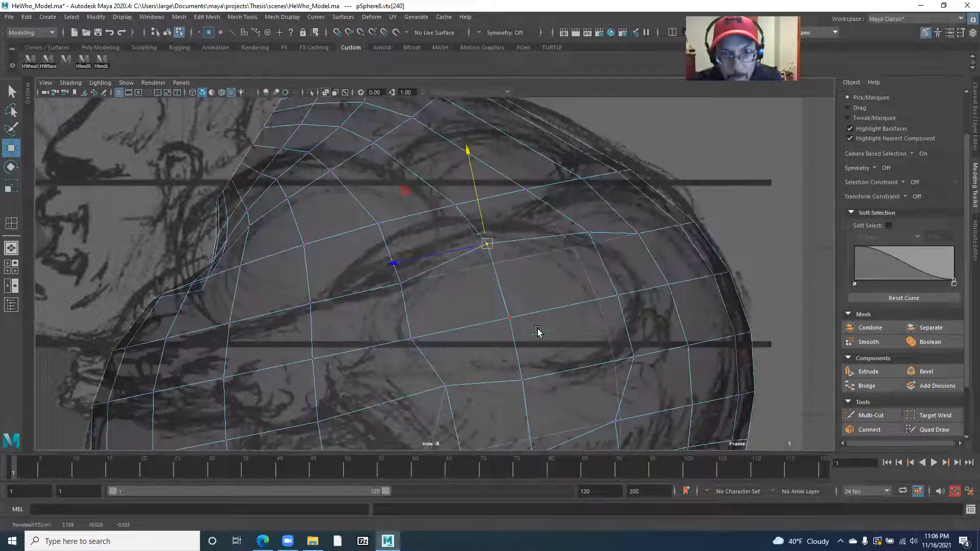
pyautogui.keyDown('alt'); pyautogui.moveTo(451, 294); pyautogui.dragTo(457, 271, button='middle'); pyautogui.keyUp('alt')
pyautogui.click(405, 266)
pyautogui.moveTo(367, 269); pyautogui.dragTo(412, 205)
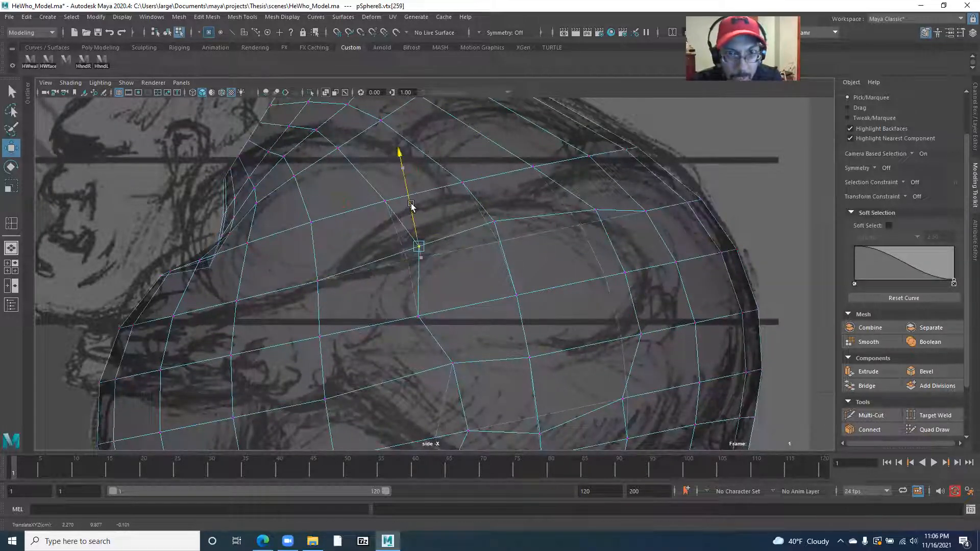
pyautogui.click(494, 221)
pyautogui.moveTo(483, 201); pyautogui.dragTo(486, 193)
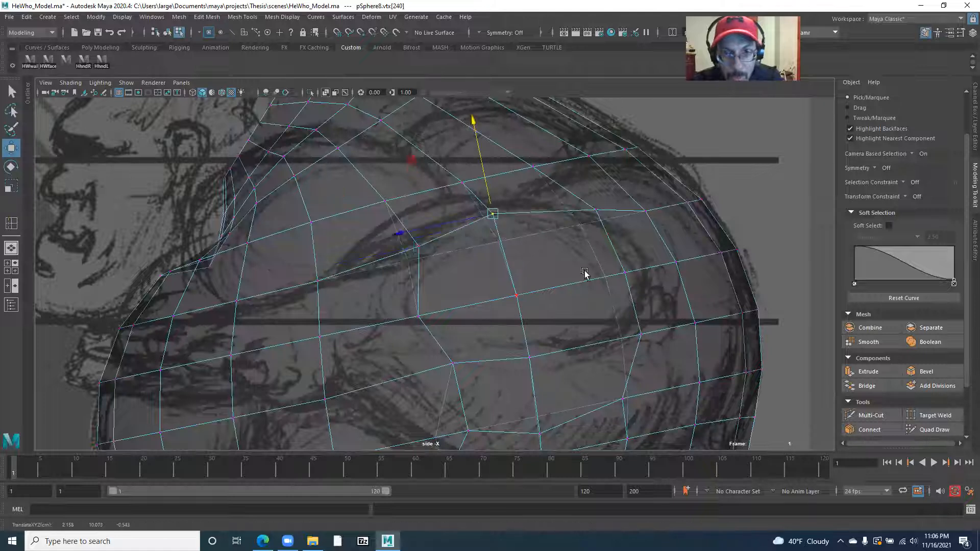
# - Move the shoulder ring's rear vertex and its two lower front vertices slightly backward, aligning the lower front pair vertically
pyautogui.click(624, 274)
pyautogui.moveTo(565, 284); pyautogui.dragTo(578, 283)
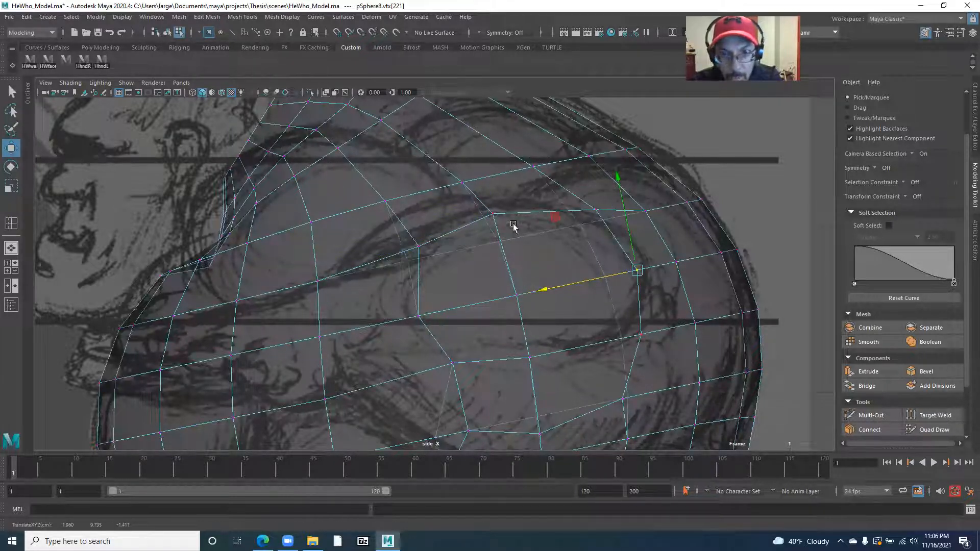
pyautogui.click(453, 363)
pyautogui.moveTo(380, 379); pyautogui.dragTo(400, 376)
pyautogui.click(469, 431)
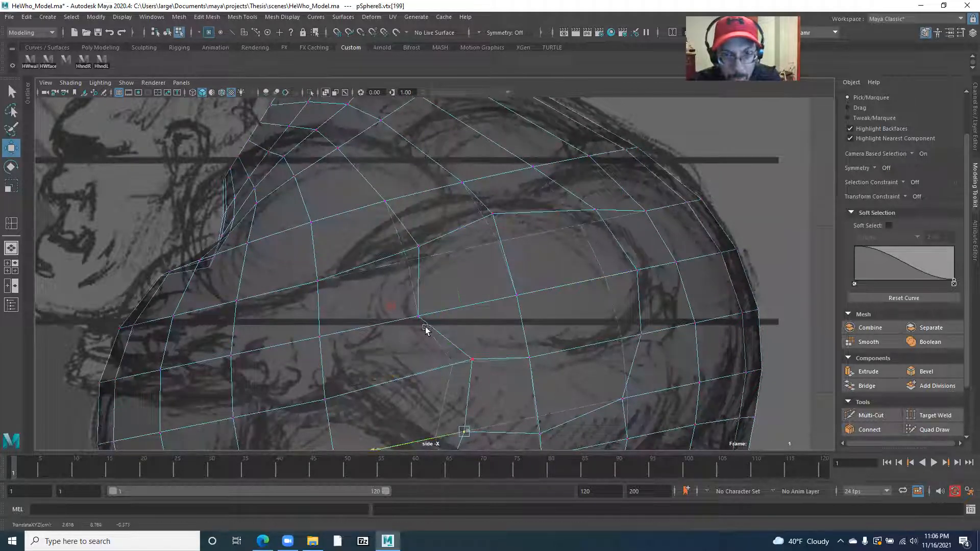
pyautogui.keyDown('alt'); pyautogui.moveTo(454, 389); pyautogui.dragTo(441, 335, button='middle'); pyautogui.keyUp('alt')
pyautogui.moveTo(441, 335); pyautogui.dragTo(439, 324)
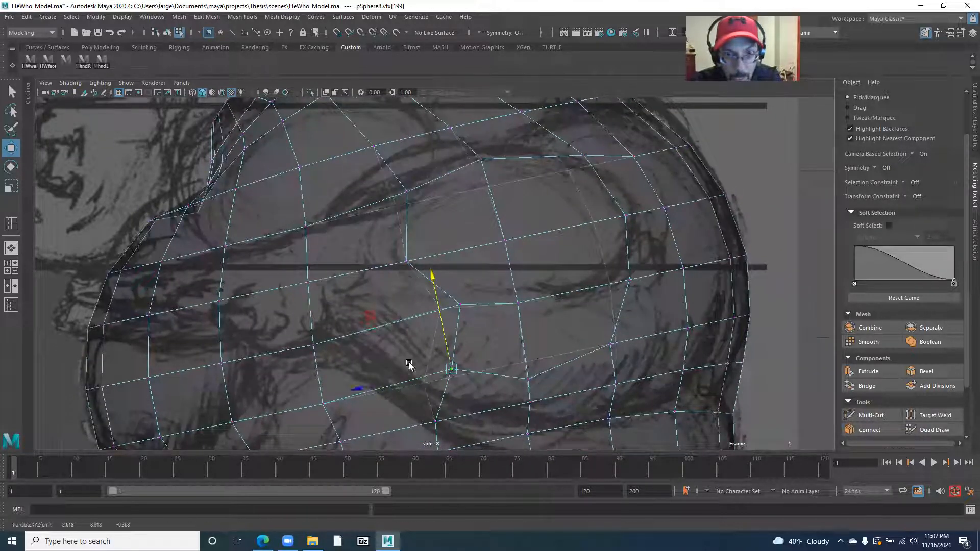
pyautogui.moveTo(401, 378); pyautogui.dragTo(409, 377)
# - Move the shoulder ring's two front vertices slightly forward together and raise its top middle vertex a little
pyautogui.click(408, 261)
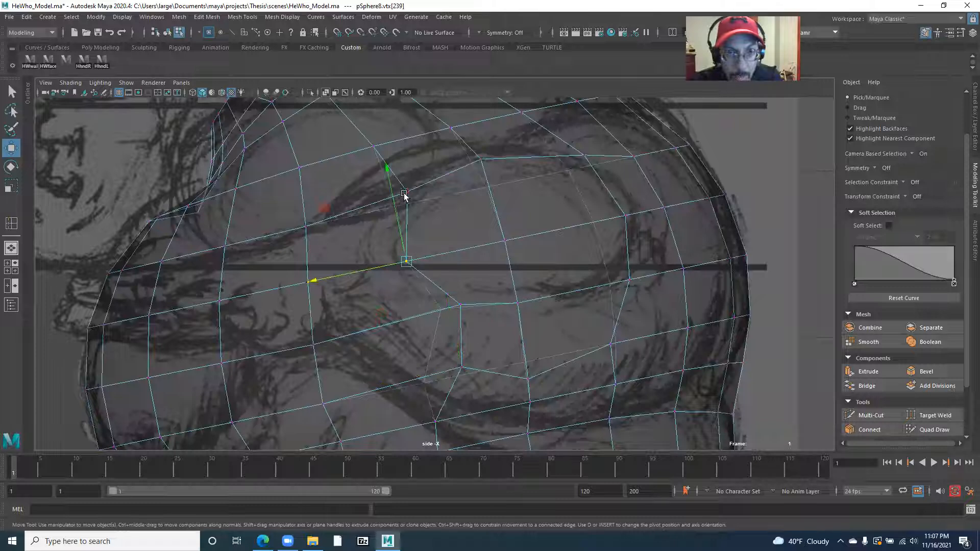
pyautogui.keyDown('shift'); pyautogui.click(406, 192); pyautogui.keyUp('shift')
pyautogui.moveTo(376, 234); pyautogui.dragTo(360, 242)
pyautogui.keyDown('alt'); pyautogui.moveTo(363, 175); pyautogui.dragTo(350, 220, button='middle'); pyautogui.keyUp('alt')
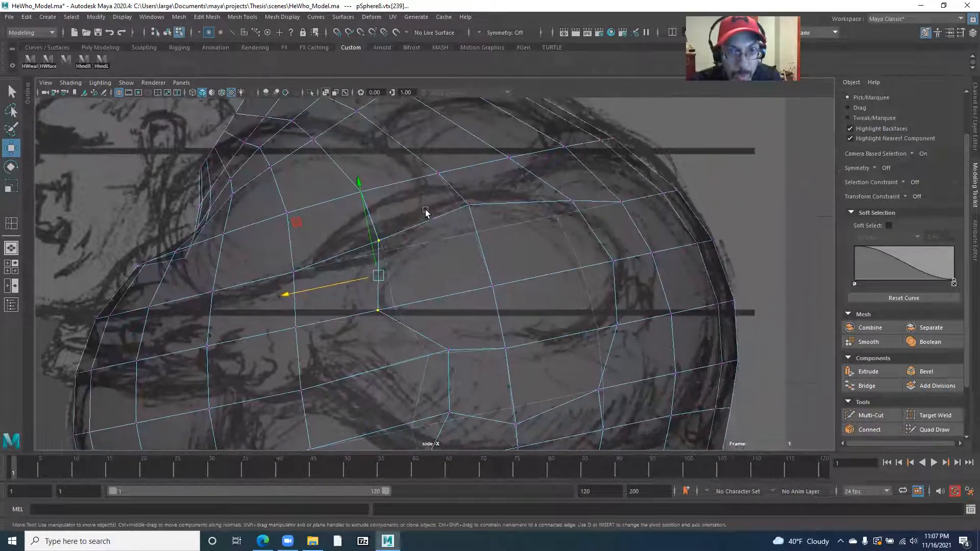
pyautogui.click(467, 202)
pyautogui.moveTo(457, 164); pyautogui.dragTo(455, 162)
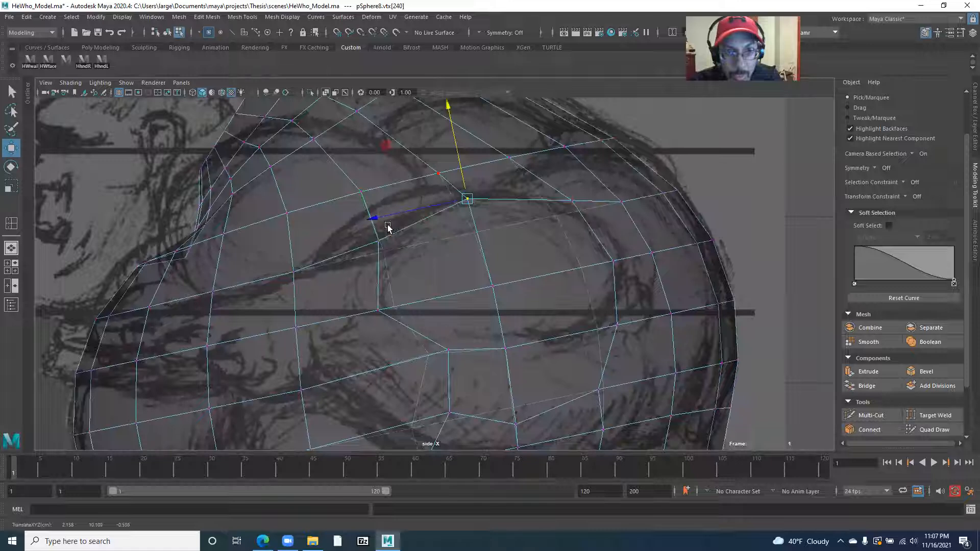
# - Select all the vertices around the shoulder ring to check the outline of the arm opening
pyautogui.keyDown('alt'); pyautogui.moveTo(429, 347); pyautogui.dragTo(393, 287, button='middle'); pyautogui.keyUp('alt')
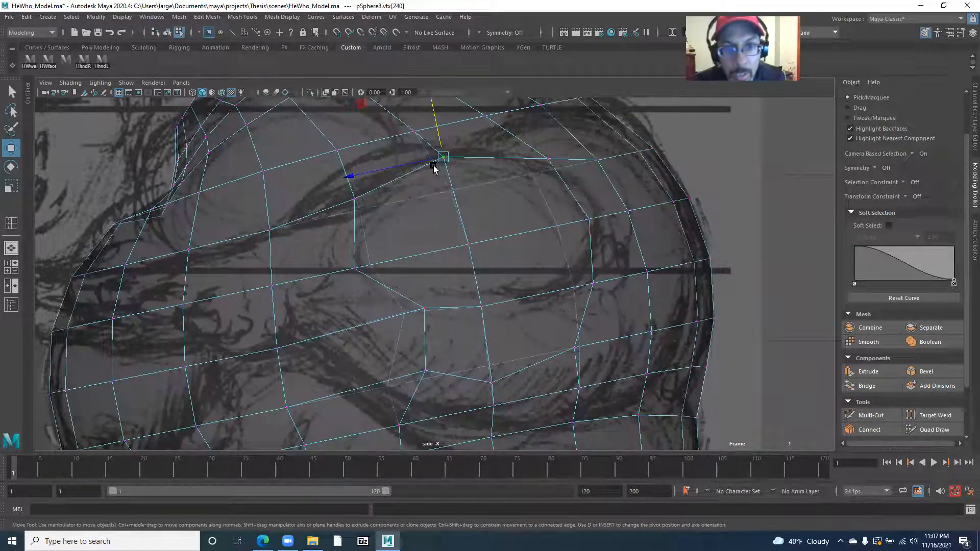
pyautogui.keyDown('shift'); pyautogui.click(548, 159); pyautogui.keyUp('shift')
pyautogui.keyDown('shift'); pyautogui.click(589, 220); pyautogui.keyUp('shift')
pyautogui.keyDown('shift'); pyautogui.click(592, 284); pyautogui.keyUp('shift')
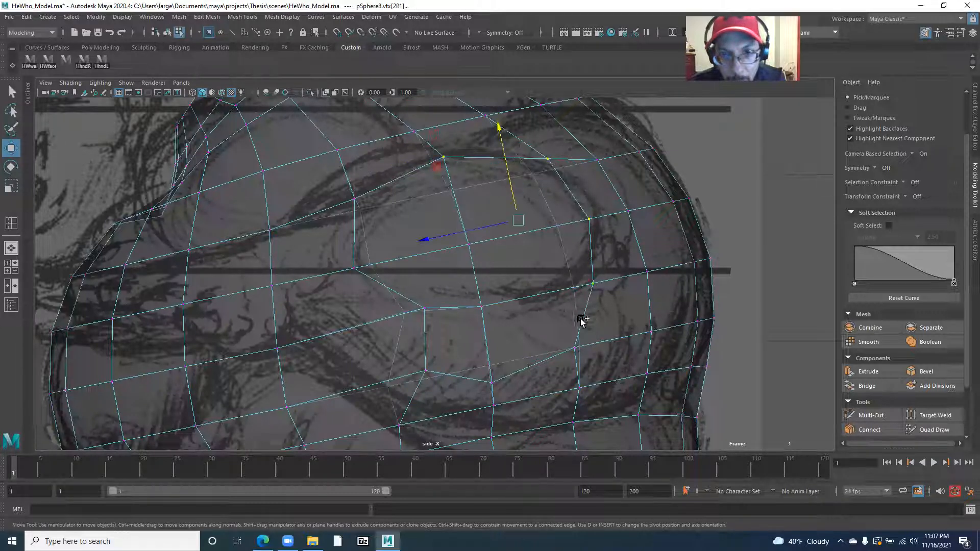
pyautogui.keyDown('shift'); pyautogui.click(574, 348); pyautogui.keyUp('shift')
pyautogui.keyDown('shift'); pyautogui.click(492, 383); pyautogui.keyUp('shift')
pyautogui.keyDown('shift'); pyautogui.click(424, 371); pyautogui.keyUp('shift')
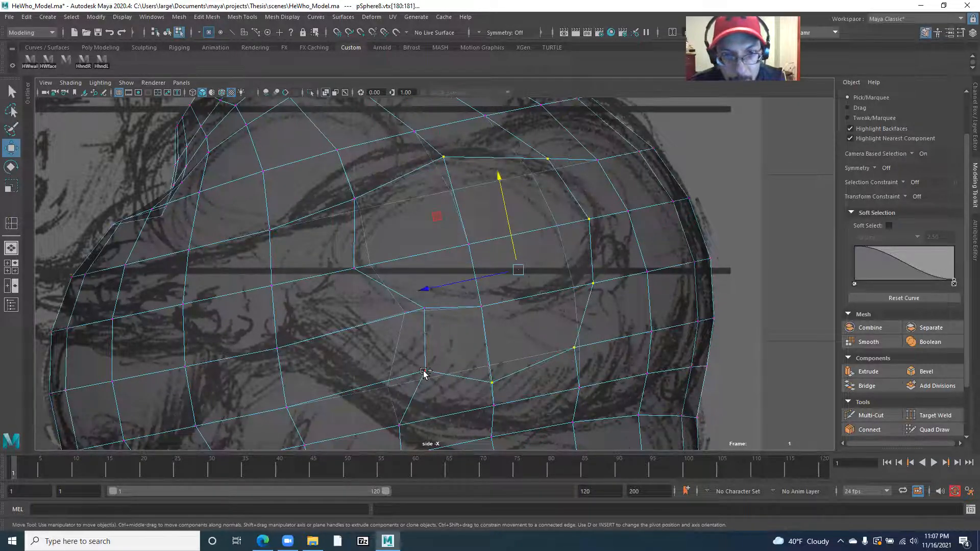
pyautogui.keyDown('shift'); pyautogui.click(423, 308); pyautogui.keyUp('shift')
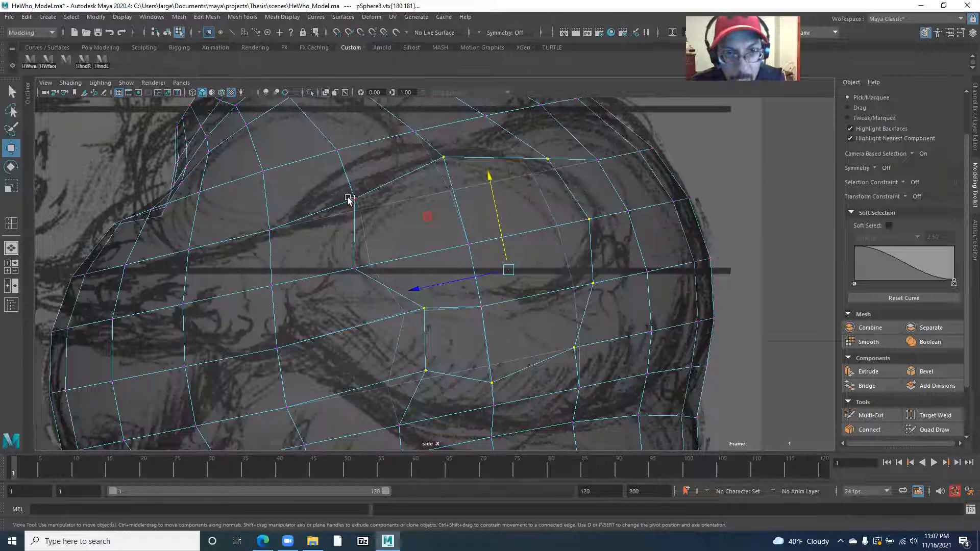
pyautogui.keyDown('shift'); pyautogui.click(353, 269); pyautogui.keyUp('shift')
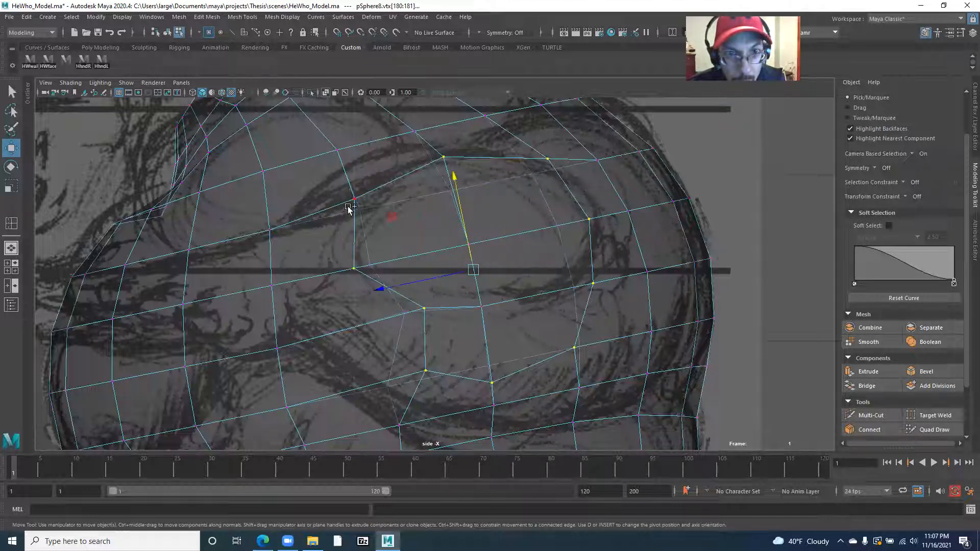
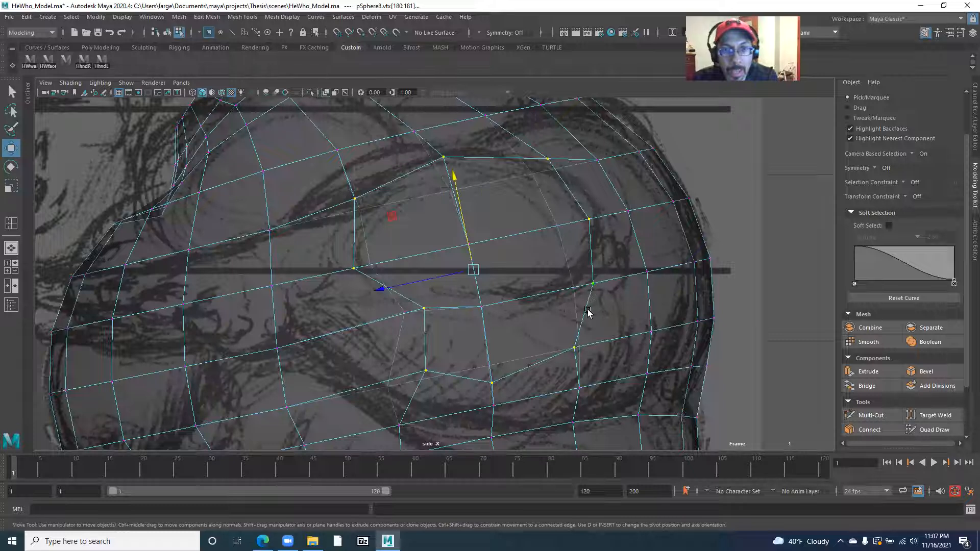
# - Delete the six faces inside the shoulder ring to cut the arm opening
pyautogui.rightClick(484, 234)
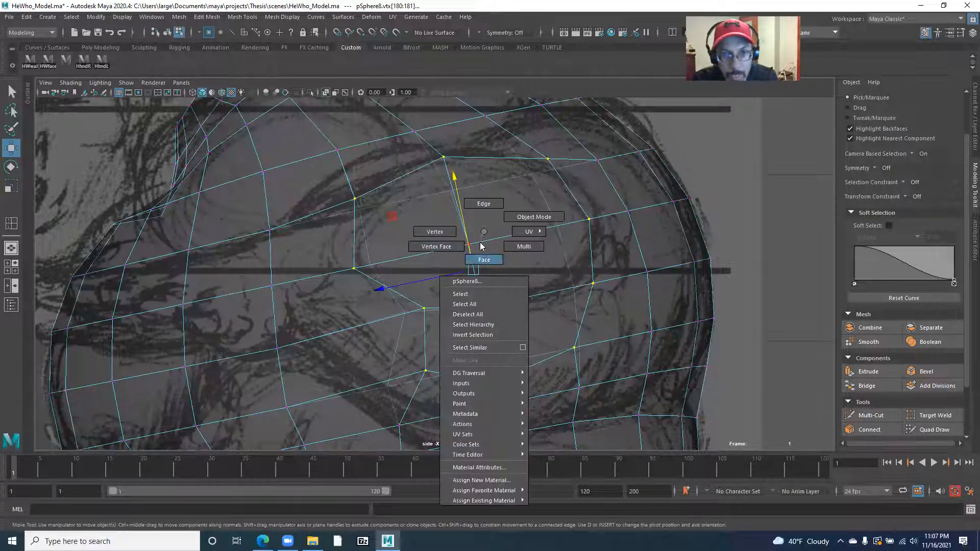
pyautogui.click(485, 260)
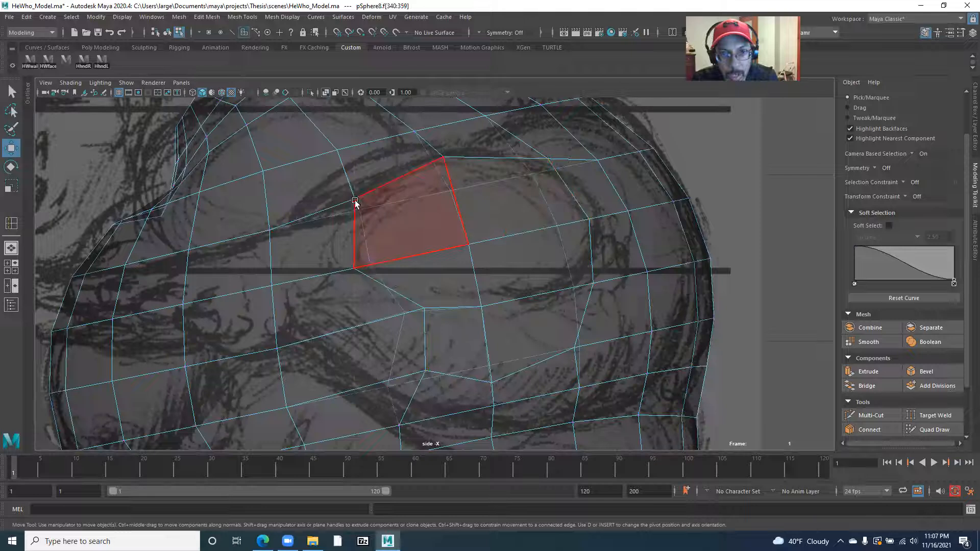
pyautogui.keyDown('shift'); pyautogui.click(401, 225); pyautogui.keyUp('shift')
pyautogui.keyDown('shift'); pyautogui.click(472, 213); pyautogui.keyUp('shift')
pyautogui.keyDown('shift'); pyautogui.click(504, 264); pyautogui.keyUp('shift')
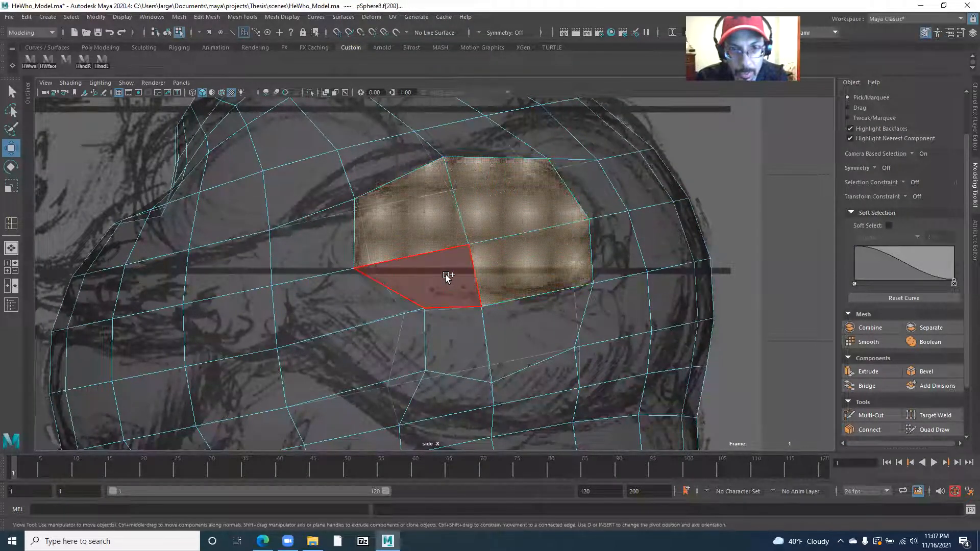
pyautogui.keyDown('shift'); pyautogui.click(445, 275); pyautogui.keyUp('shift')
pyautogui.keyDown('shift'); pyautogui.click(464, 321); pyautogui.keyUp('shift')
pyautogui.keyDown('shift'); pyautogui.click(538, 335); pyautogui.keyUp('shift')
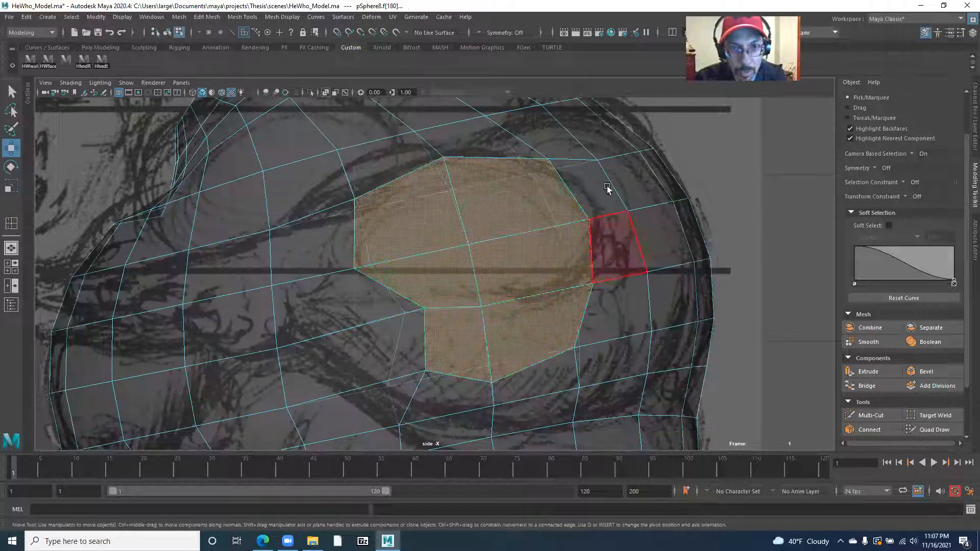
pyautogui.press('Delete')
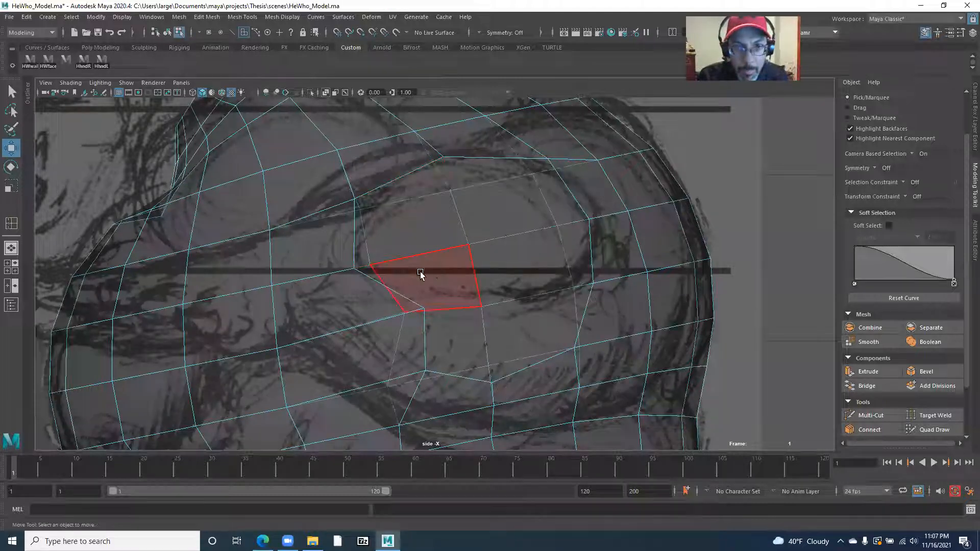
# - Examine the torso in the perspective view from several angles, down to the pelvis area
pyautogui.keyDown('alt'); pyautogui.moveTo(457, 296); pyautogui.dragTo(427, 294, button='right'); pyautogui.keyUp('alt')
pyautogui.press('space')
pyautogui.moveTo(434, 295); pyautogui.dragTo(428, 265)
pyautogui.keyDown('alt'); pyautogui.moveTo(418, 317); pyautogui.dragTo(183, 304); pyautogui.keyUp('alt')
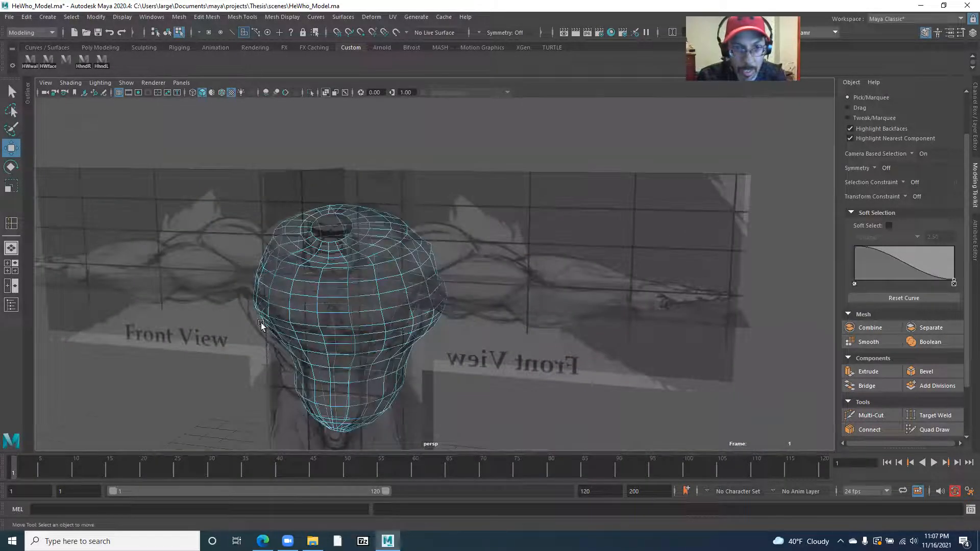
pyautogui.keyDown('alt'); pyautogui.moveTo(261, 326); pyautogui.dragTo(539, 307, button='right'); pyautogui.keyUp('alt')
pyautogui.keyDown('alt'); pyautogui.moveTo(538, 306); pyautogui.dragTo(312, 287); pyautogui.keyUp('alt')
pyautogui.keyDown('alt'); pyautogui.moveTo(312, 287); pyautogui.dragTo(332, 305, button='right'); pyautogui.keyUp('alt')
pyautogui.keyDown('alt'); pyautogui.moveTo(332, 305); pyautogui.dragTo(396, 214); pyautogui.keyUp('alt')
pyautogui.keyDown('alt'); pyautogui.moveTo(397, 215); pyautogui.dragTo(389, 377, button='middle'); pyautogui.keyUp('alt')
pyautogui.keyDown('alt'); pyautogui.moveTo(389, 377); pyautogui.dragTo(421, 325); pyautogui.keyUp('alt')
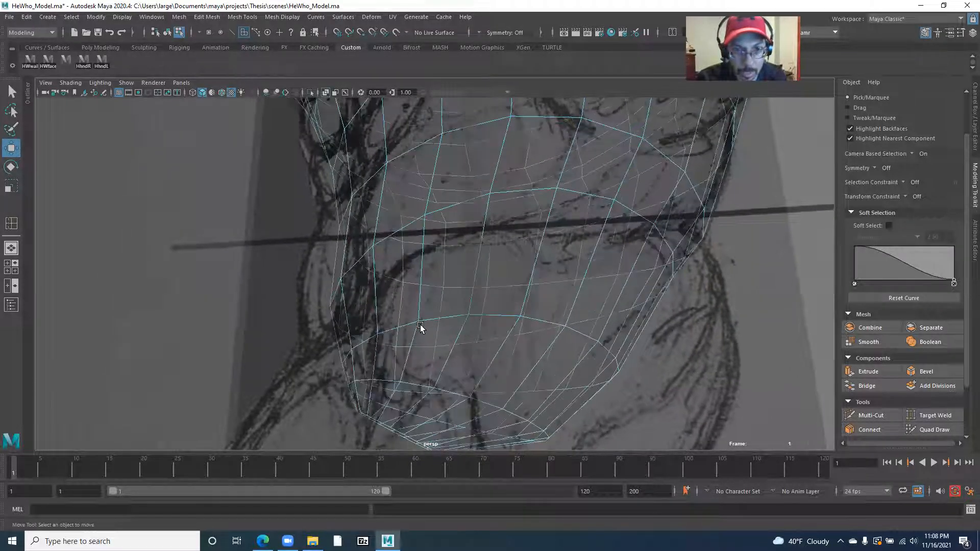
pyautogui.keyDown('alt'); pyautogui.moveTo(429, 279); pyautogui.dragTo(466, 290); pyautogui.keyUp('alt')
# - Return to the side view at the pelvis and switch the mesh to vertex selection
pyautogui.press('space')
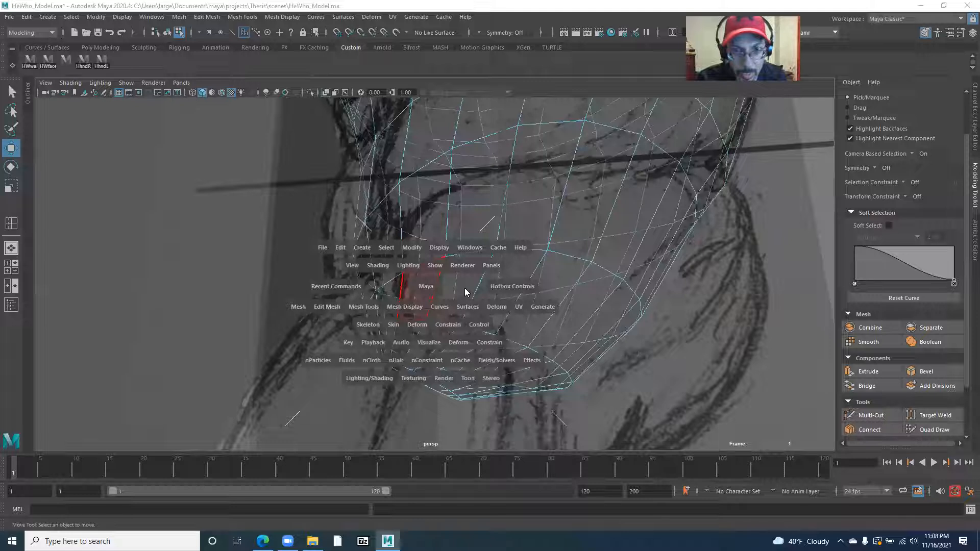
pyautogui.keyDown('alt'); pyautogui.moveTo(466, 291); pyautogui.dragTo(383, 372, button='right'); pyautogui.keyUp('alt')
pyautogui.keyDown('alt'); pyautogui.moveTo(383, 372); pyautogui.dragTo(363, 180, button='middle'); pyautogui.keyUp('alt')
pyautogui.keyDown('alt'); pyautogui.moveTo(434, 327); pyautogui.dragTo(579, 346, button='right'); pyautogui.keyUp('alt')
pyautogui.keyDown('alt'); pyautogui.moveTo(422, 306); pyautogui.dragTo(445, 257, button='middle'); pyautogui.keyUp('alt')
pyautogui.keyDown('alt'); pyautogui.moveTo(445, 258); pyautogui.dragTo(601, 352, button='right'); pyautogui.keyUp('alt')
pyautogui.keyDown('alt'); pyautogui.moveTo(415, 276); pyautogui.dragTo(495, 319, button='middle'); pyautogui.keyUp('alt')
pyautogui.keyDown('alt'); pyautogui.moveTo(494, 320); pyautogui.dragTo(546, 352, button='right'); pyautogui.keyUp('alt')
pyautogui.rightClick(436, 342)
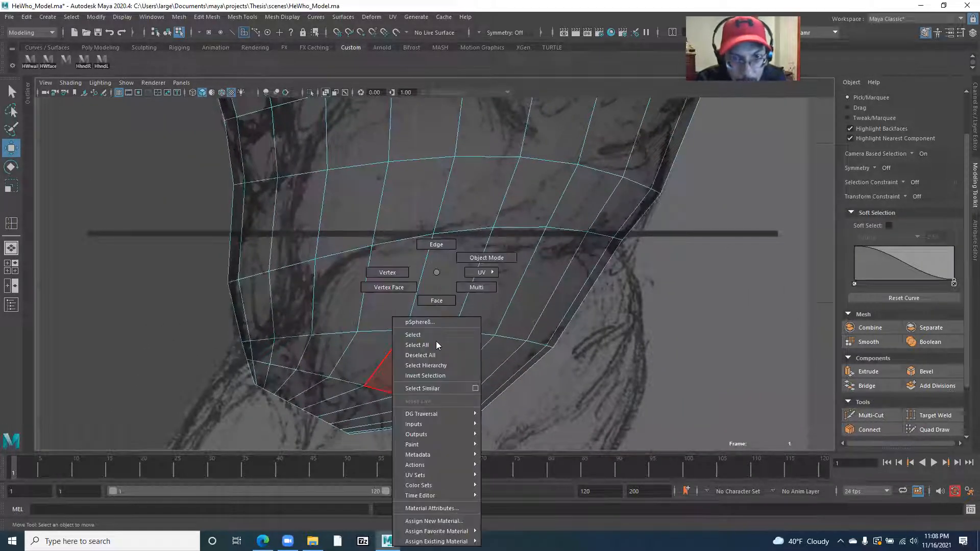
pyautogui.click(386, 275)
# - Move the lower front hip vertices forward and nudge the upper front one forward to shape the leg opening's front edge
pyautogui.click(406, 331)
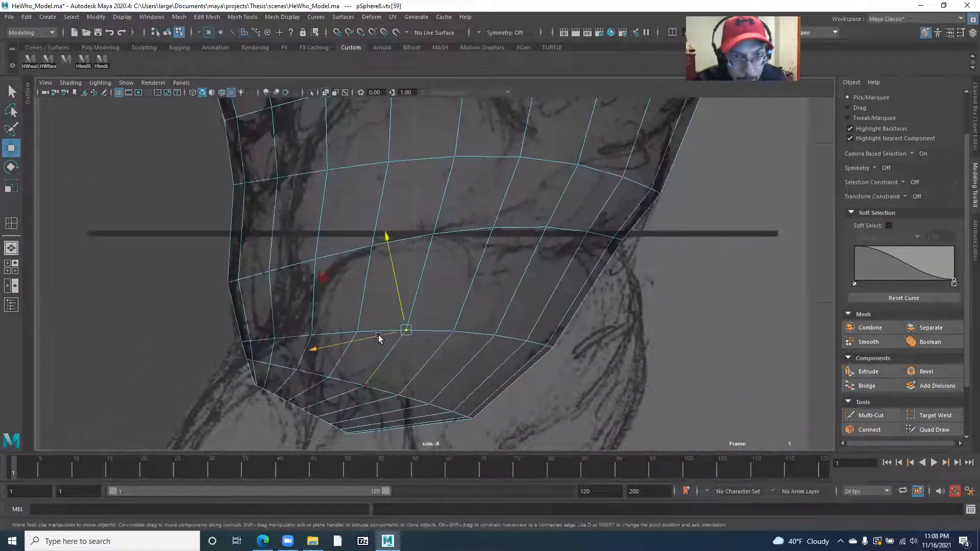
pyautogui.click(356, 332)
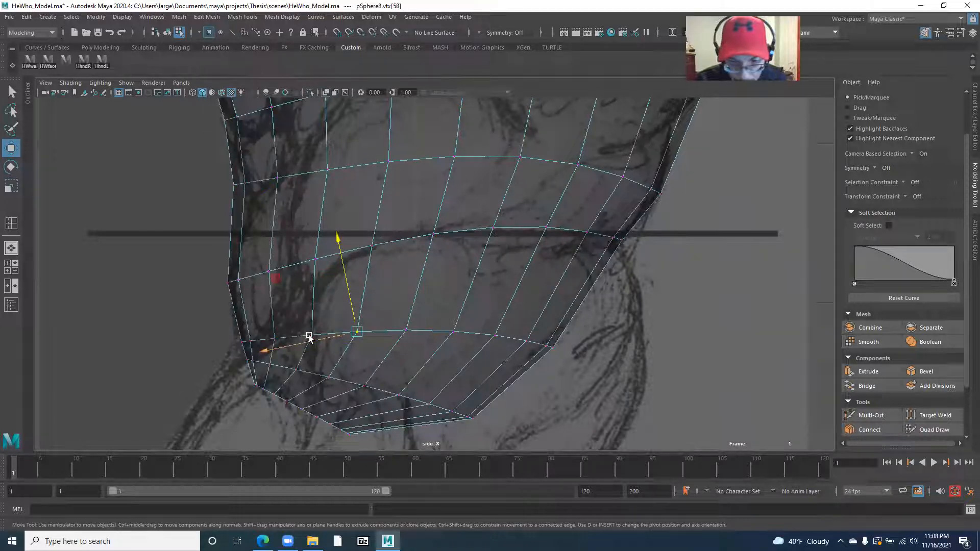
pyautogui.moveTo(308, 344); pyautogui.dragTo(265, 374)
pyautogui.click(293, 373)
pyautogui.click(329, 378)
pyautogui.moveTo(325, 376); pyautogui.dragTo(309, 369)
pyautogui.click(335, 336)
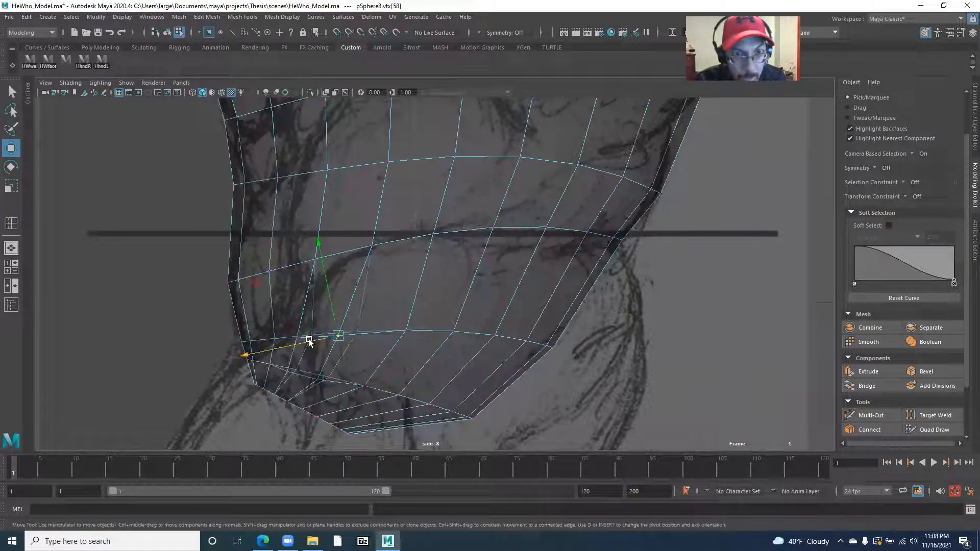
pyautogui.click(371, 247)
pyautogui.moveTo(324, 258); pyautogui.dragTo(318, 256)
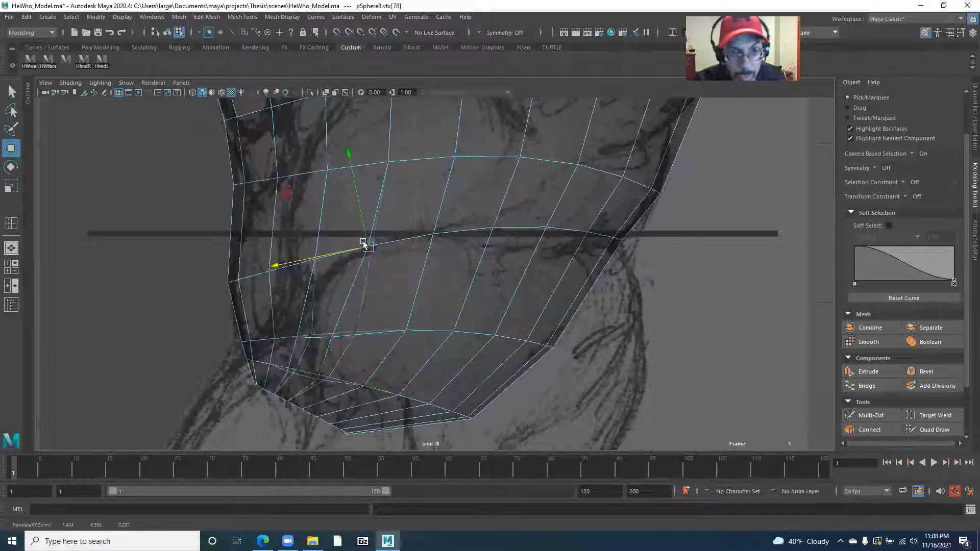
# - Select the ring of vertices outlining the leg opening on the side of the pelvis
pyautogui.keyDown('shift'); pyautogui.click(433, 237); pyautogui.keyUp('shift')
pyautogui.click(490, 229)
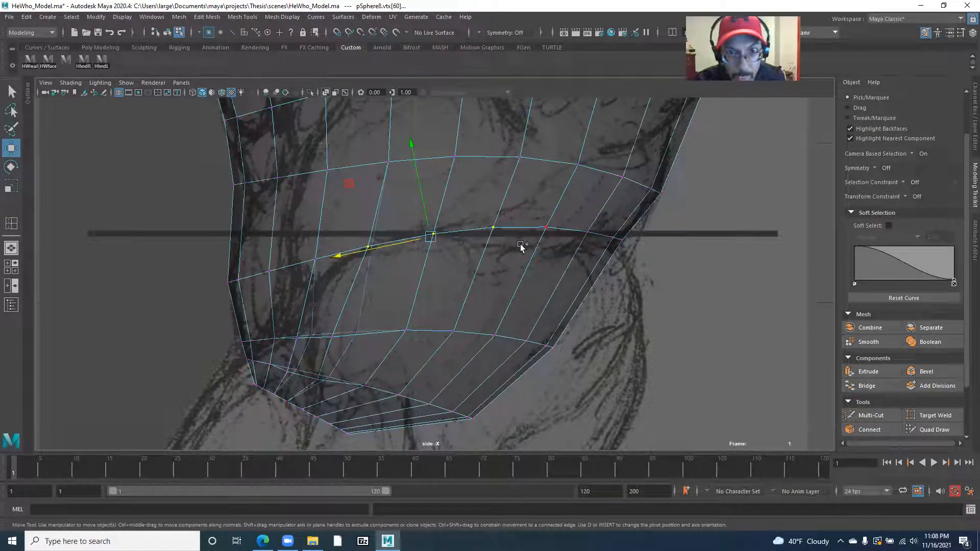
pyautogui.keyDown('shift'); pyautogui.click(546, 229); pyautogui.keyUp('shift')
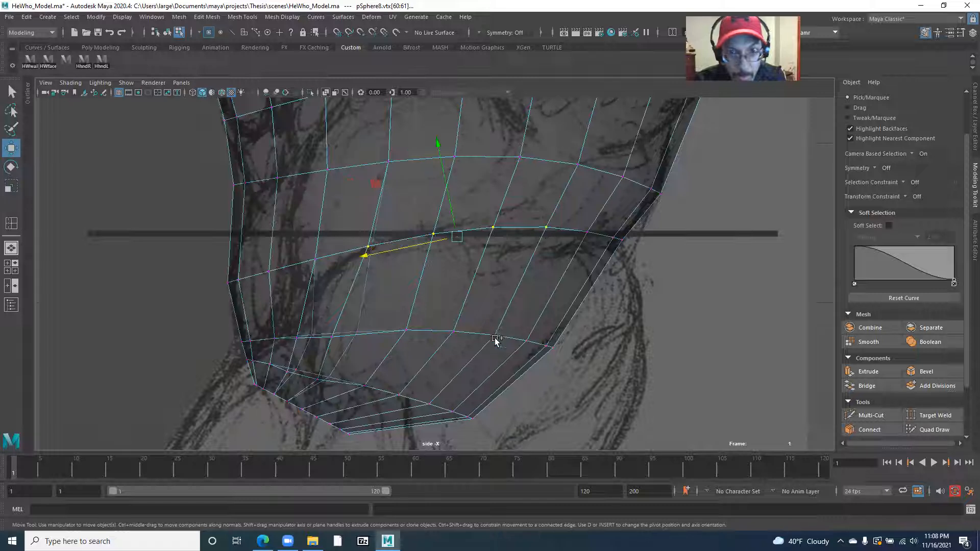
pyautogui.keyDown('shift'); pyautogui.click(493, 335); pyautogui.keyUp('shift')
pyautogui.keyDown('shift'); pyautogui.click(427, 403); pyautogui.keyUp('shift')
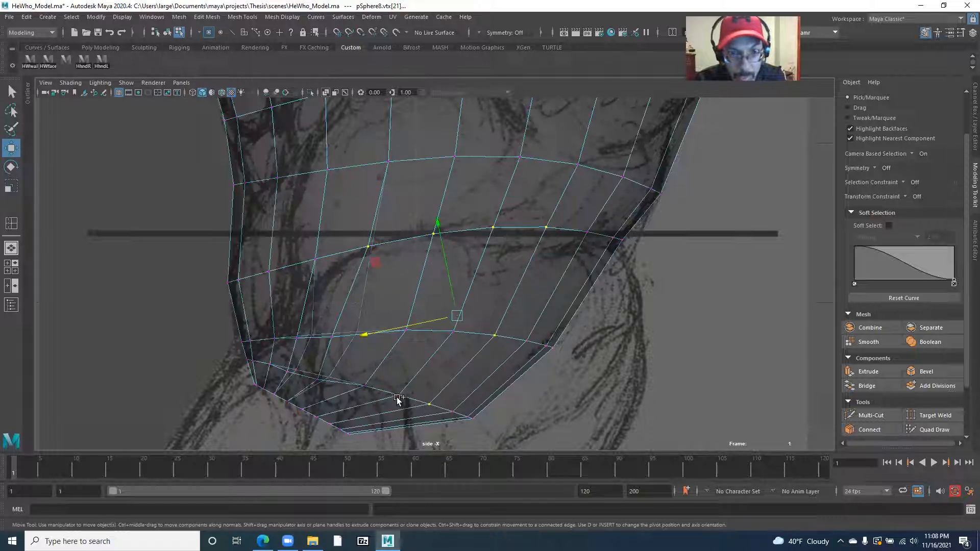
pyautogui.keyDown('shift'); pyautogui.click(367, 387); pyautogui.keyUp('shift')
pyautogui.keyDown('shift'); pyautogui.click(316, 378); pyautogui.keyUp('shift')
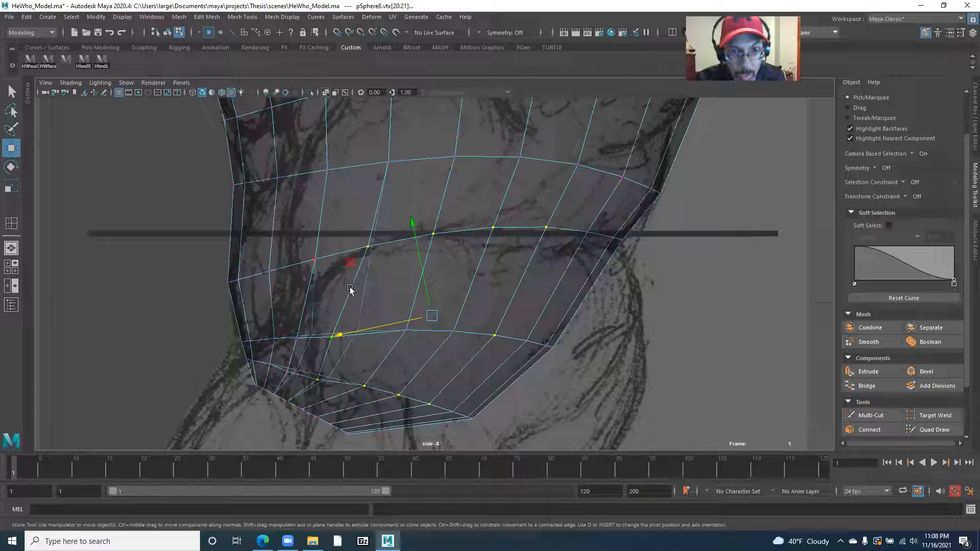
# - Convert the vertex selection to faces, add the lower faces within the leg opening's outline, and delete them to cut the hole
pyautogui.keyDown('ctrl'); pyautogui.moveTo(366, 289); pyautogui.dragTo(455, 312, button='right'); pyautogui.keyUp('ctrl')
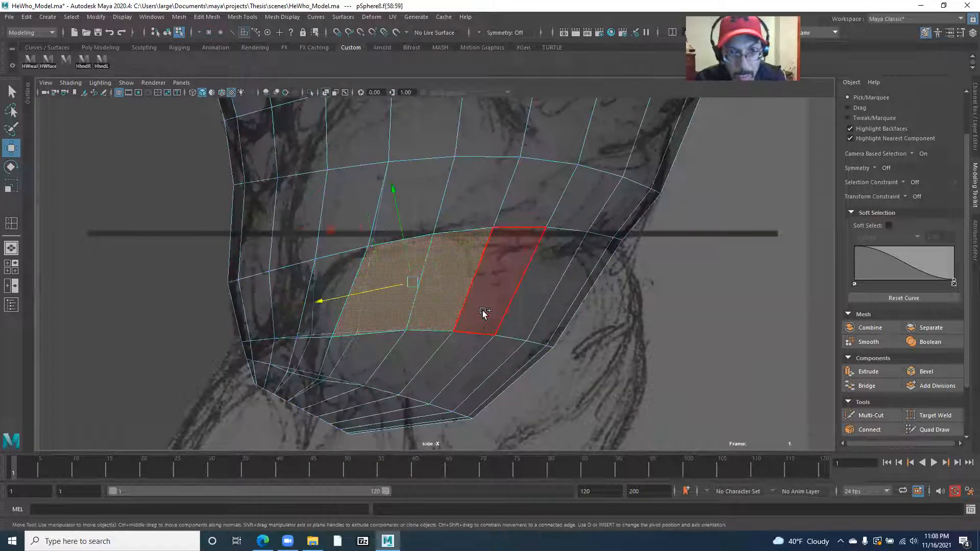
pyautogui.keyDown('shift'); pyautogui.click(440, 352); pyautogui.keyUp('shift')
pyautogui.keyDown('shift'); pyautogui.click(388, 356); pyautogui.keyUp('shift')
pyautogui.keyDown('shift'); pyautogui.click(343, 368); pyautogui.keyUp('shift')
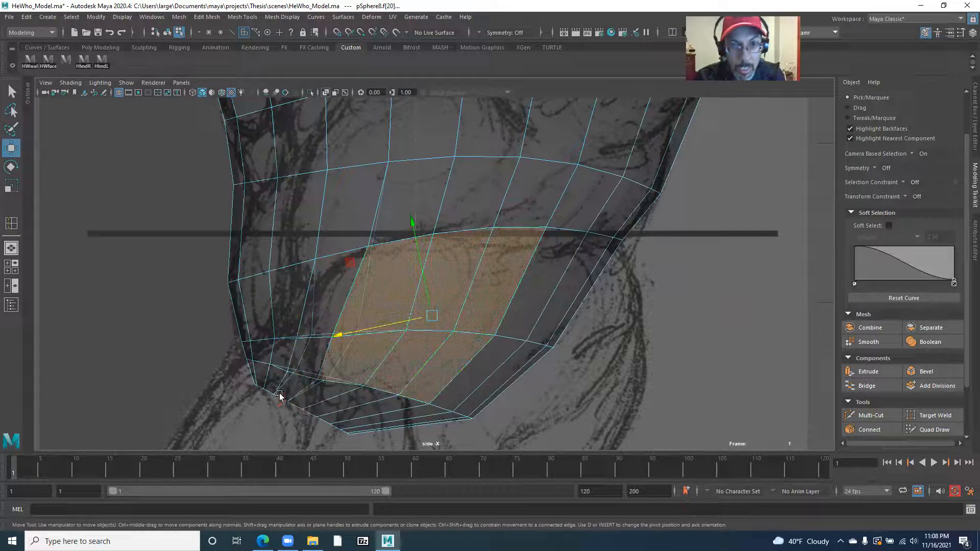
pyautogui.press('Delete')
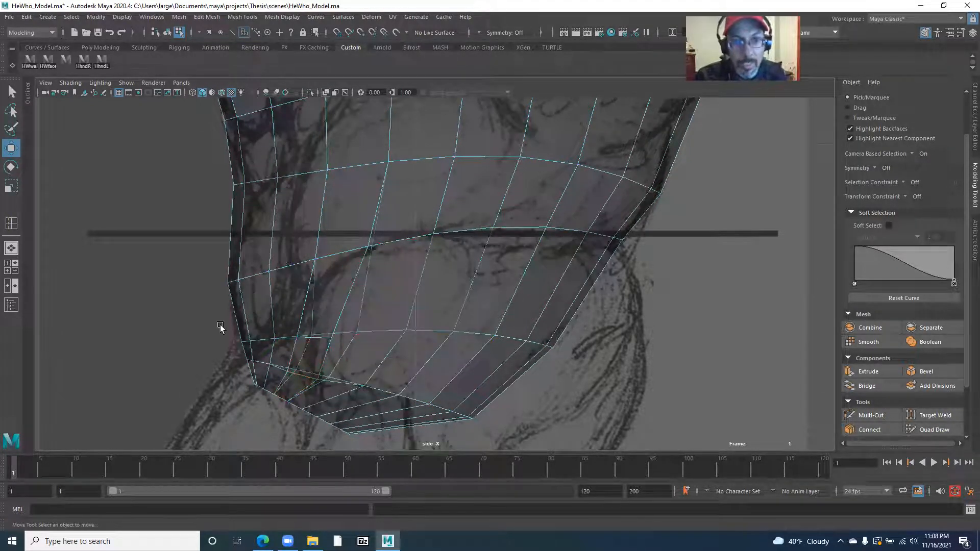
# - Examine the torso and its new leg opening from several angles in the perspective view, ending at the front
pyautogui.scroll(-3, 317, 291)
pyautogui.press('space')
pyautogui.moveTo(317, 291); pyautogui.dragTo(321, 264)
pyautogui.keyDown('alt'); pyautogui.moveTo(305, 329); pyautogui.dragTo(506, 273); pyautogui.keyUp('alt')
pyautogui.keyDown('alt'); pyautogui.moveTo(366, 195); pyautogui.dragTo(132, 280); pyautogui.keyUp('alt')
pyautogui.keyDown('alt'); pyautogui.moveTo(131, 280); pyautogui.dragTo(280, 327, button='right'); pyautogui.keyUp('alt')
pyautogui.keyDown('alt'); pyautogui.moveTo(281, 326); pyautogui.dragTo(314, 330); pyautogui.keyUp('alt')
pyautogui.keyDown('alt'); pyautogui.moveTo(308, 276); pyautogui.dragTo(322, 378, button='middle'); pyautogui.keyUp('alt')
pyautogui.keyDown('alt'); pyautogui.moveTo(322, 378); pyautogui.dragTo(283, 312, button='right'); pyautogui.keyUp('alt')
pyautogui.keyDown('alt'); pyautogui.moveTo(283, 313); pyautogui.dragTo(285, 294, button='middle'); pyautogui.keyUp('alt')
# - Show the Outliner and delete all faces on the character's right half of the torso, up to the centre line
pyautogui.press('space')
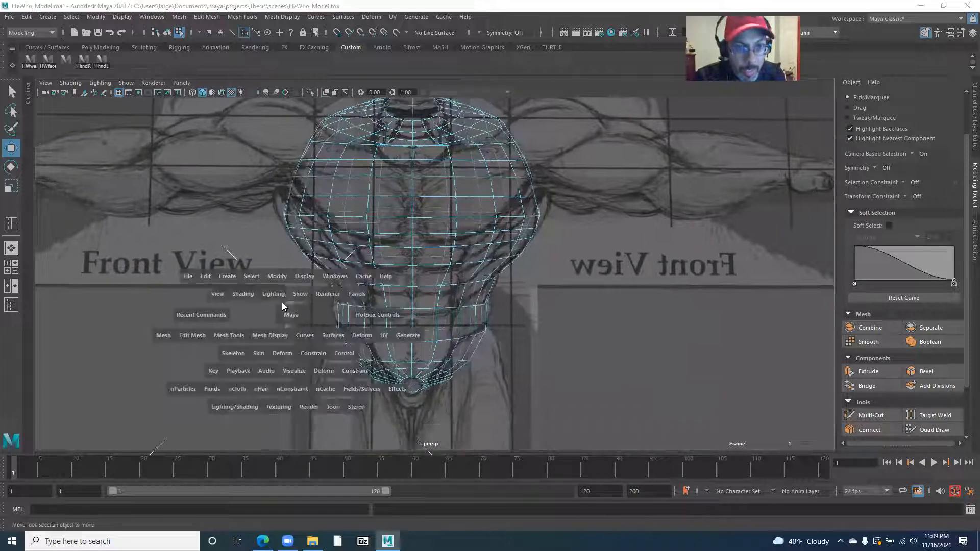
pyautogui.keyDown('alt'); pyautogui.moveTo(285, 333); pyautogui.dragTo(263, 313, button='right'); pyautogui.keyUp('alt')
pyautogui.keyDown('alt'); pyautogui.moveTo(263, 316); pyautogui.dragTo(239, 327, button='middle'); pyautogui.keyUp('alt')
pyautogui.keyDown('alt'); pyautogui.moveTo(239, 326); pyautogui.dragTo(373, 341, button='right'); pyautogui.keyUp('alt')
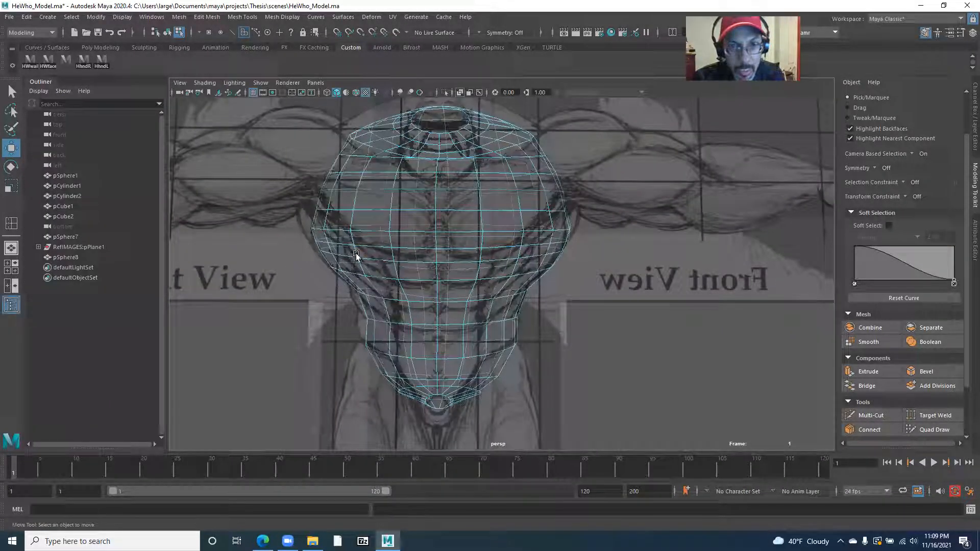
pyautogui.keyDown('alt'); pyautogui.moveTo(403, 247); pyautogui.dragTo(397, 245); pyautogui.keyUp('alt')
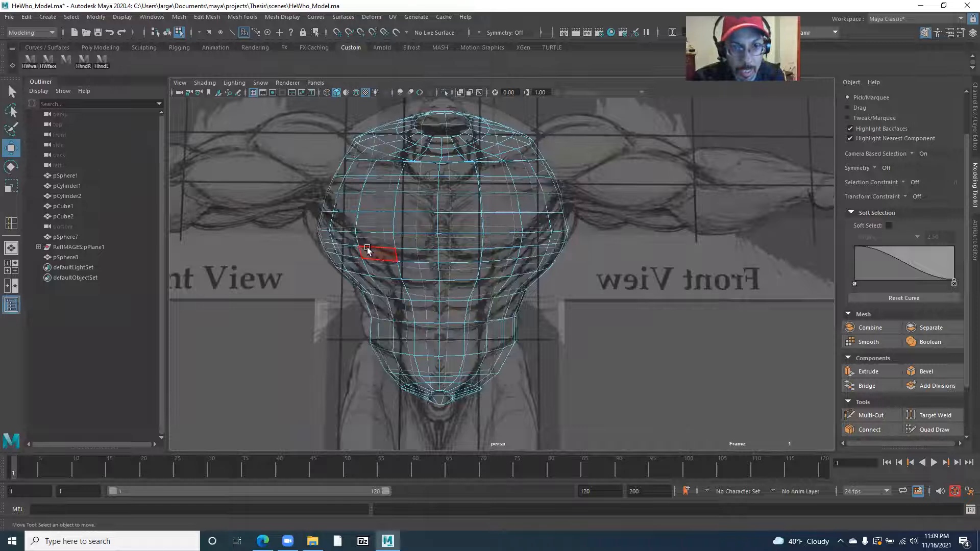
pyautogui.moveTo(418, 277)
pyautogui.keyDown('alt'); pyautogui.mouseDown(button='right')
pyautogui.moveTo(332, 268)
pyautogui.moveTo(405, 260)
pyautogui.moveTo(407, 289)
pyautogui.mouseUp(button='right'); pyautogui.keyUp('alt')
pyautogui.moveTo(298, 118); pyautogui.dragTo(443, 411)
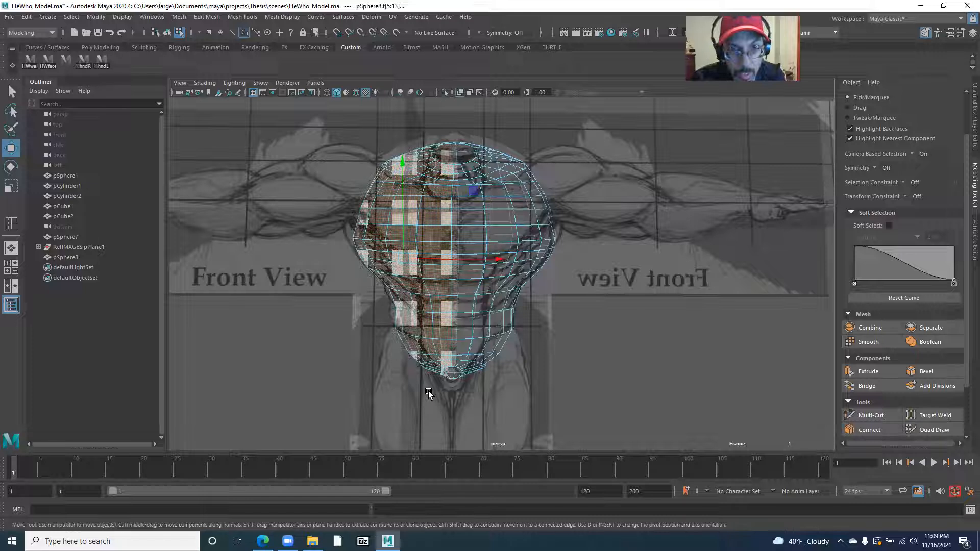
pyautogui.press('Delete')
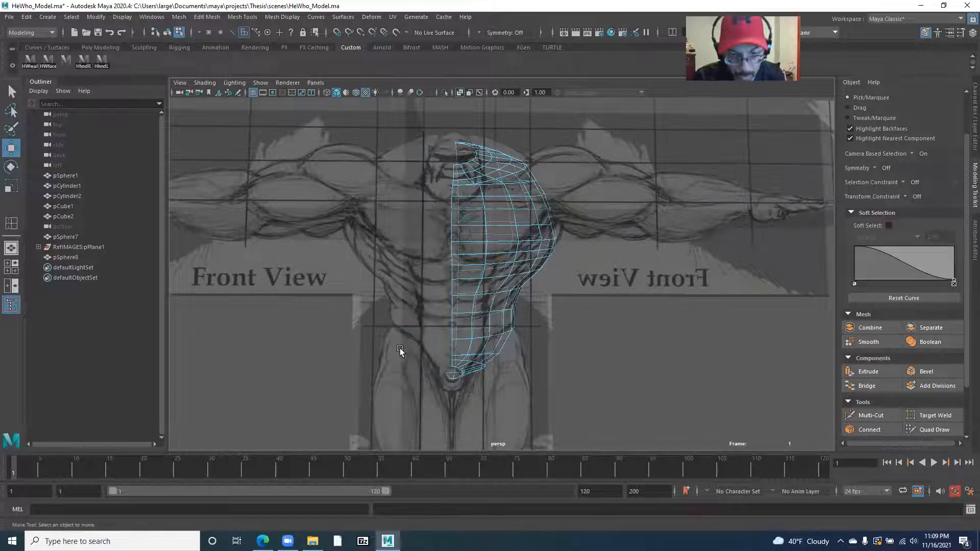
# - In the top view, select and delete the leftover faces that stick out past the torso's centre line
pyautogui.scroll(5, 393, 332)
pyautogui.press('space')
pyautogui.moveTo(383, 316); pyautogui.dragTo(338, 317)
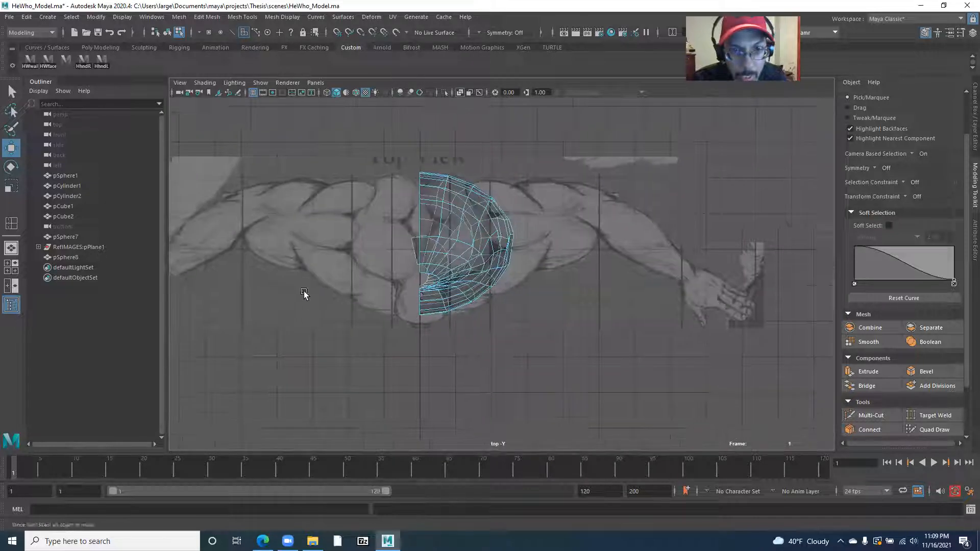
pyautogui.scroll(8, 431, 324)
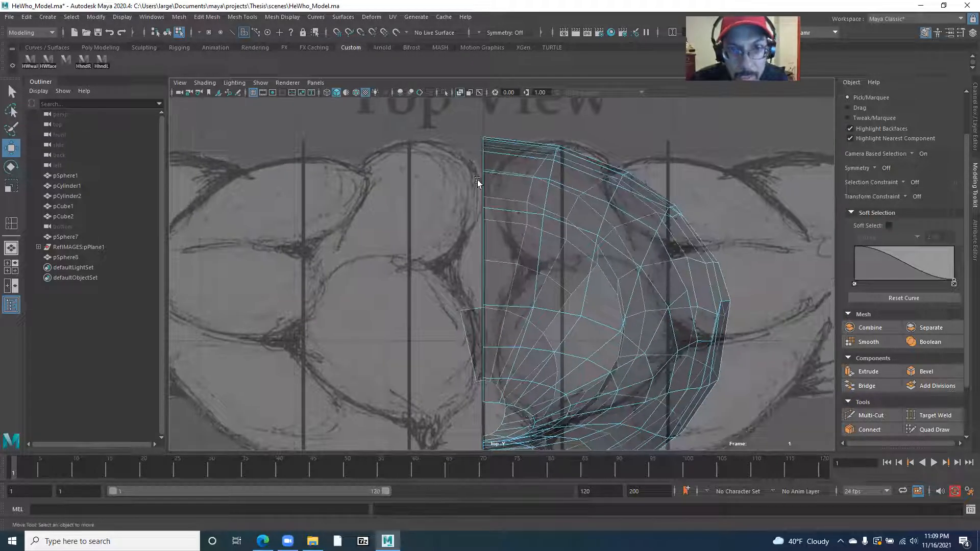
pyautogui.scroll(6, 543, 334)
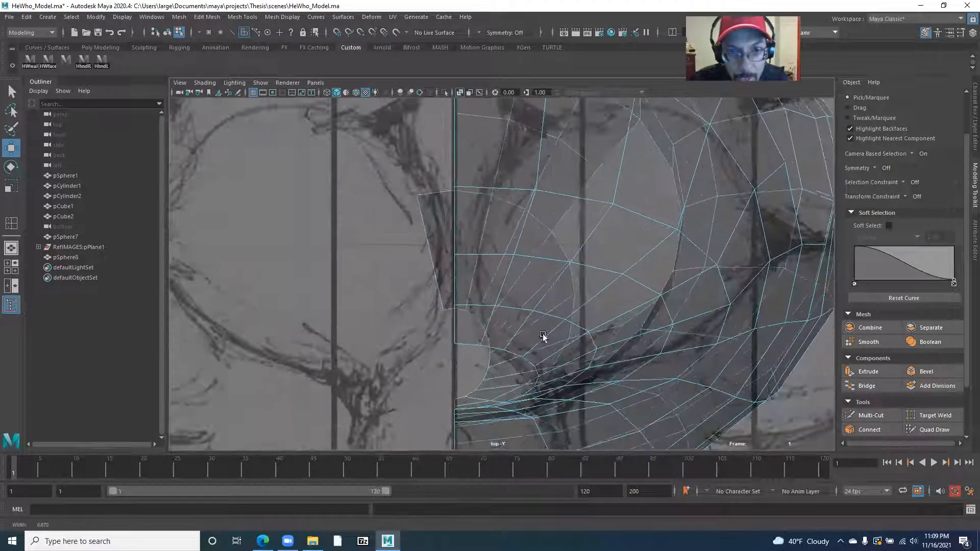
pyautogui.click(443, 240)
pyautogui.click(415, 297)
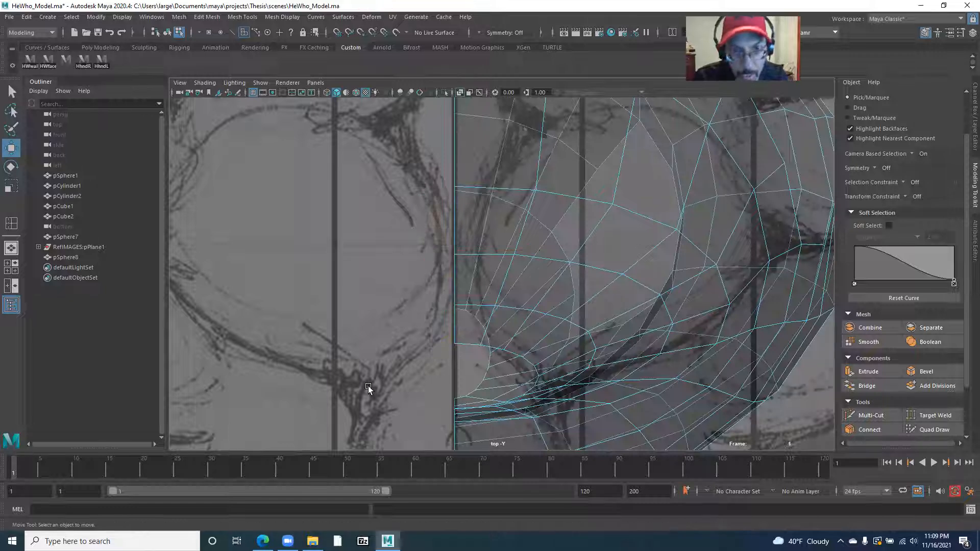
# - Check the remaining half torso against the sketches in the top, front and perspective views
pyautogui.scroll(-8, 435, 291)
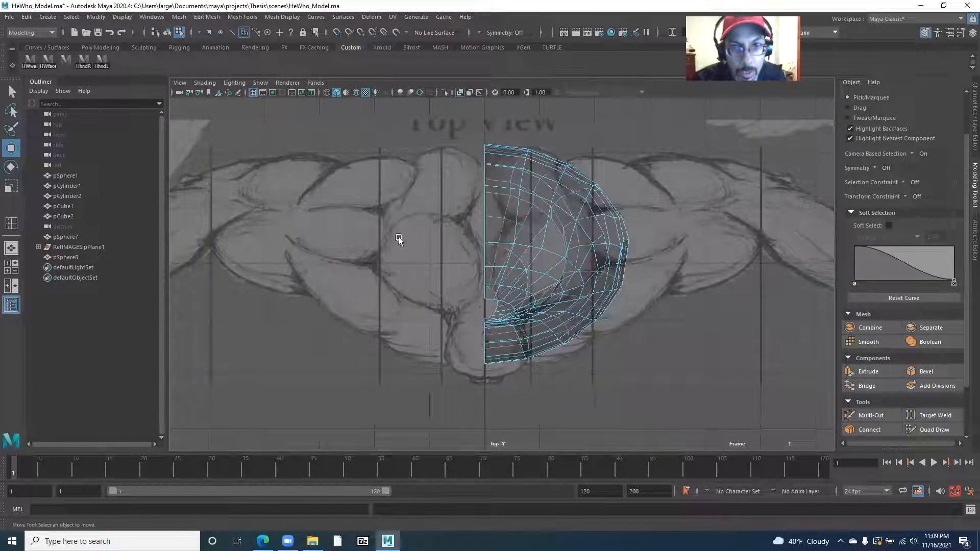
pyautogui.moveTo(459, 281); pyautogui.dragTo(442, 417)
pyautogui.press('space')
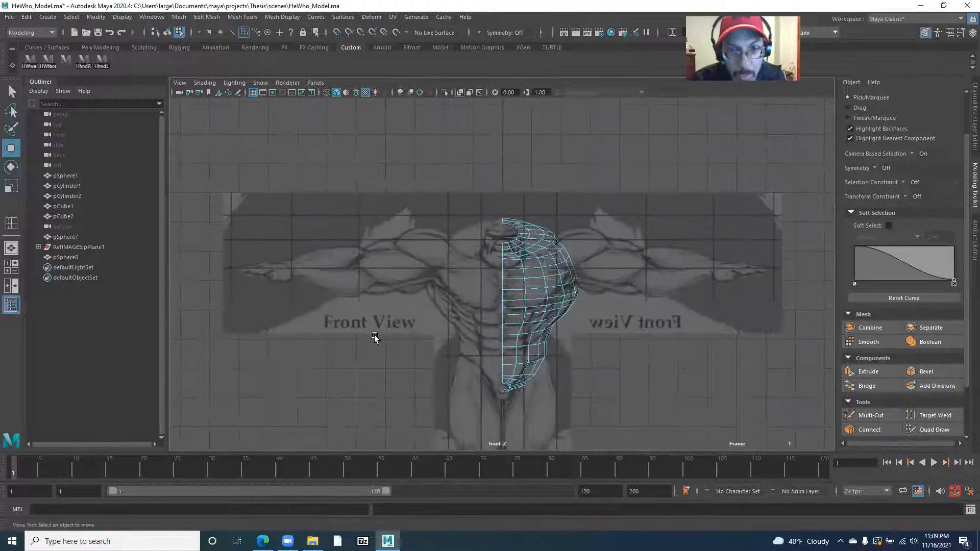
pyautogui.keyDown('alt'); pyautogui.moveTo(375, 335); pyautogui.dragTo(354, 280, button='middle'); pyautogui.keyUp('alt')
pyautogui.scroll(2, 473, 166)
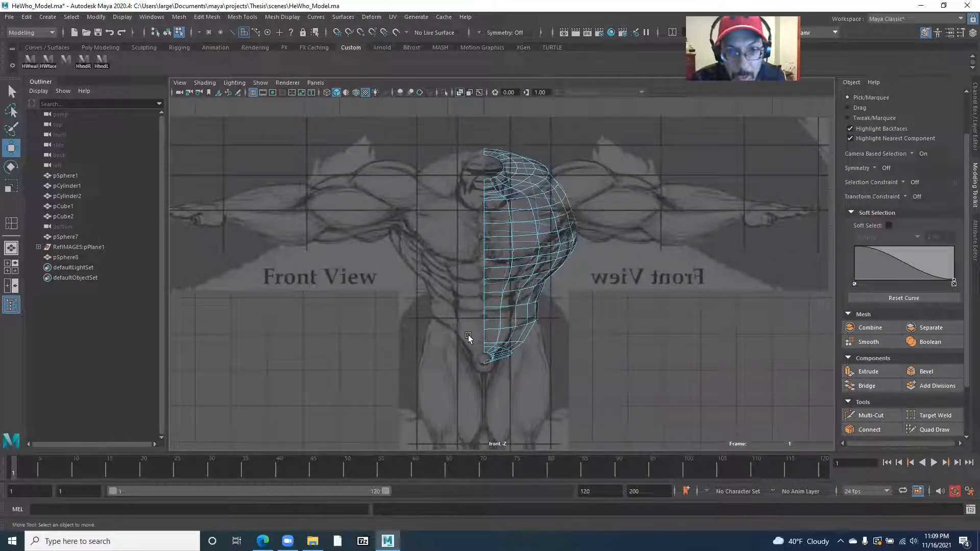
pyautogui.press('space')
pyautogui.moveTo(461, 327); pyautogui.dragTo(464, 303)
pyautogui.keyDown('alt'); pyautogui.moveTo(425, 353); pyautogui.dragTo(663, 319); pyautogui.keyUp('alt')
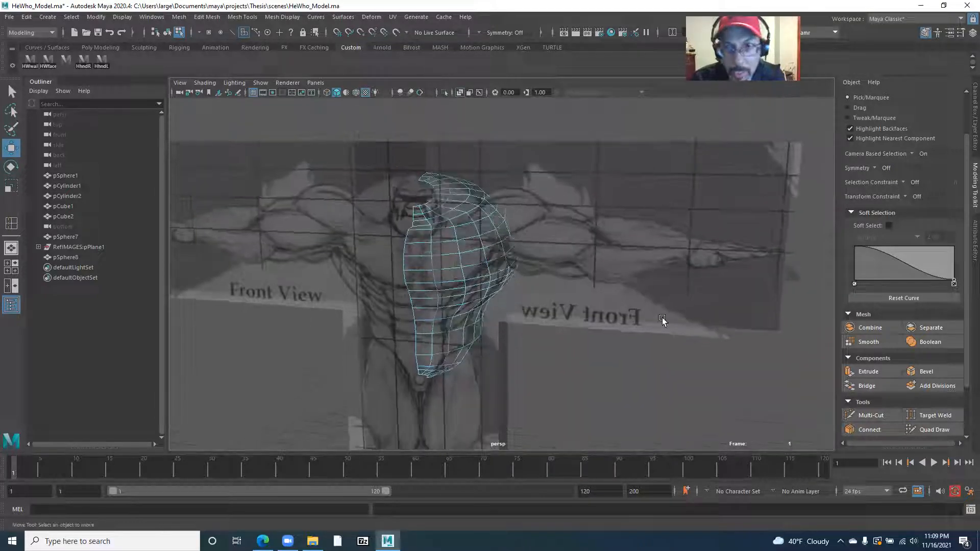